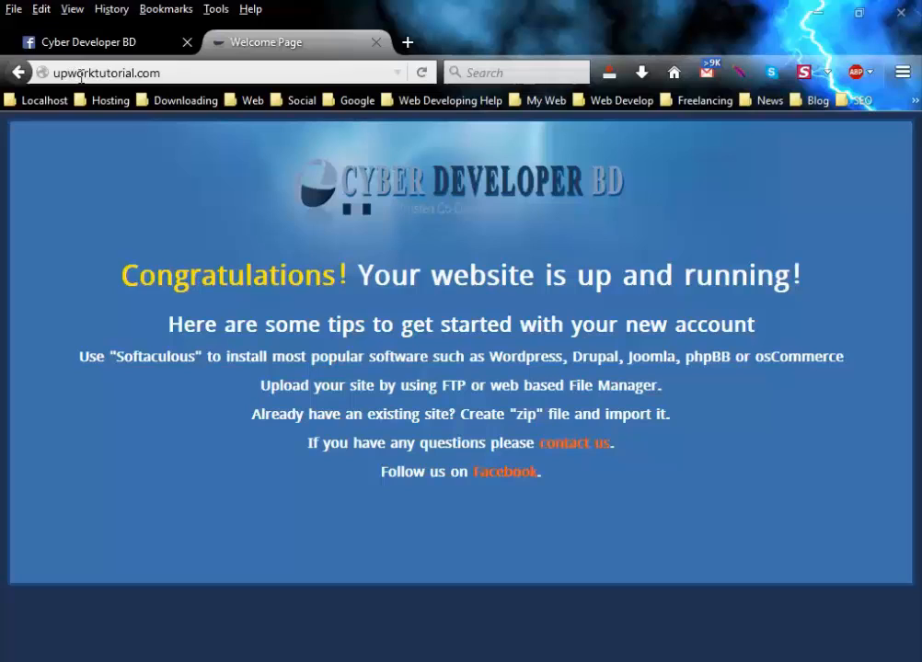
Copy the site's address and paste it into a new Firefox tab.
left_click(179, 74)
key("Return")
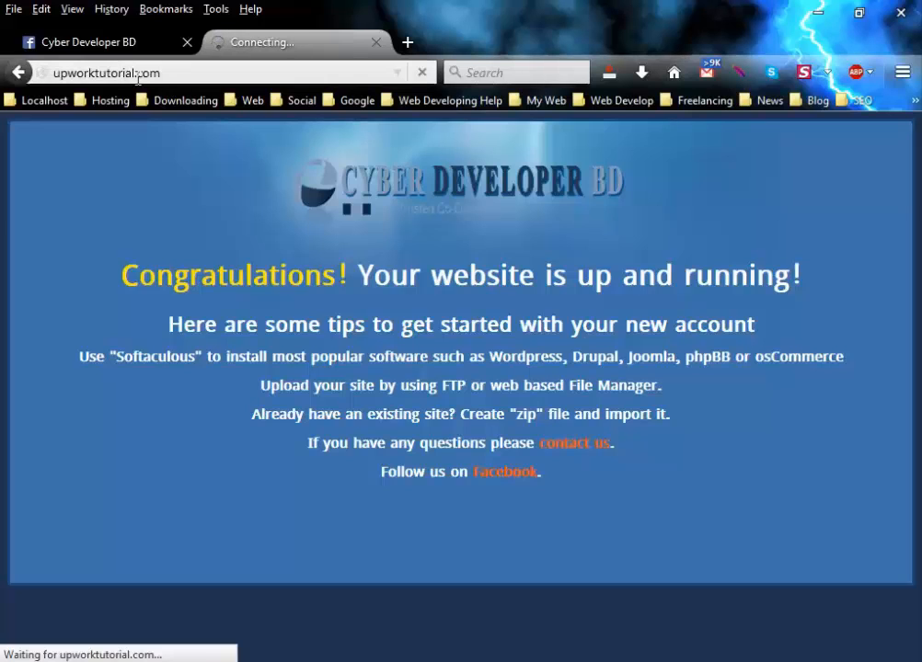
left_click(145, 72)
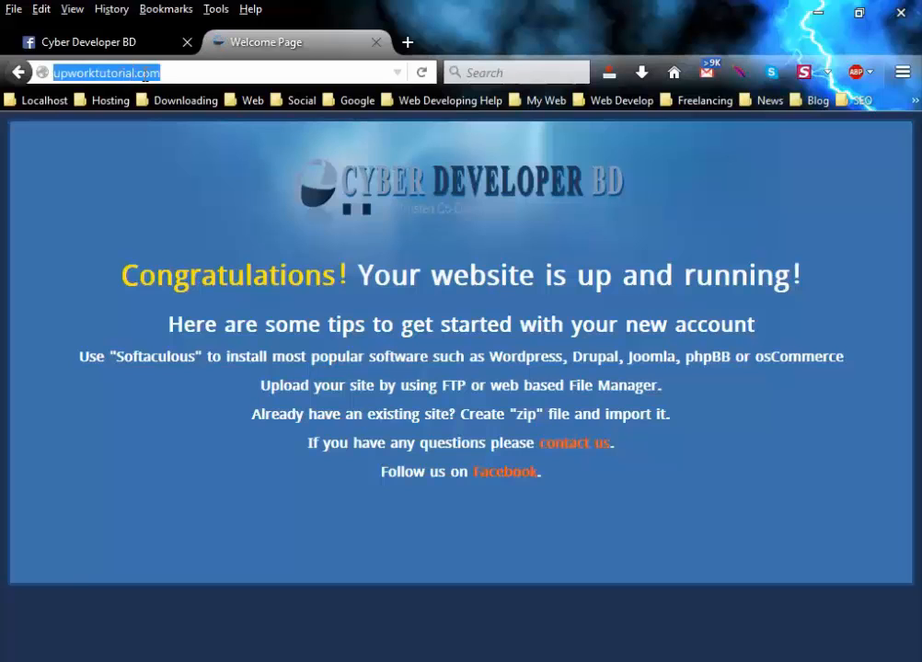
right_click(146, 73)
left_click(177, 130)
left_click(407, 41)
right_click(192, 73)
left_click(230, 150)
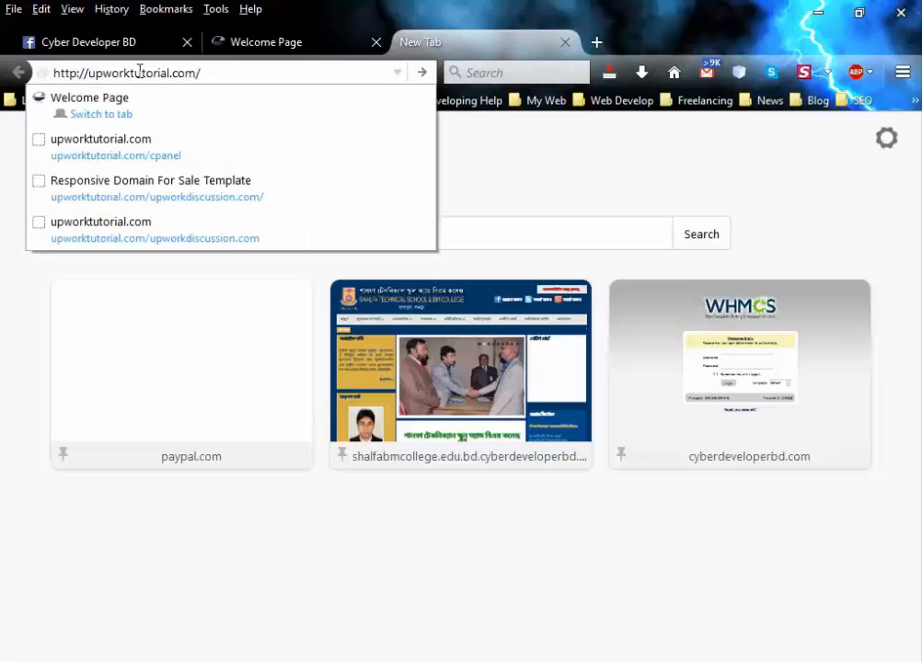
Change the address to upworktutorial.com:2082 and load the cPanel login page.
left_click(214, 73)
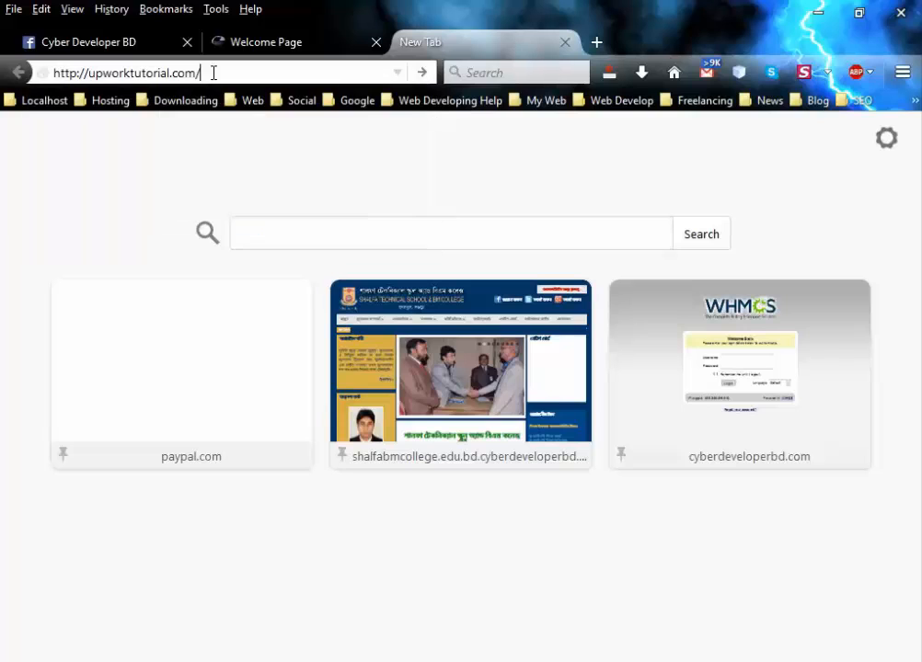
type("cpanel")
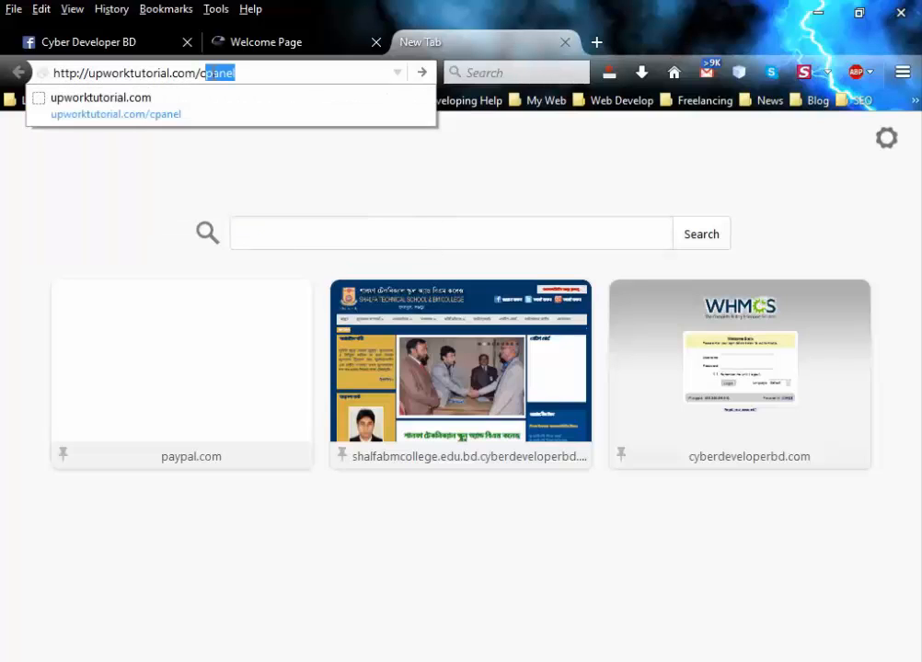
left_click(248, 73)
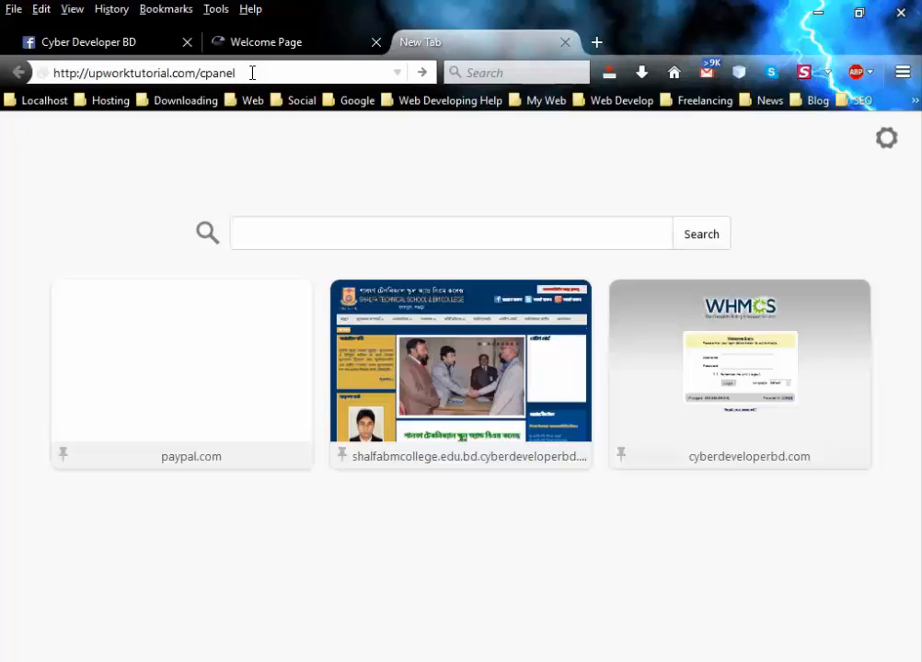
key("BackSpace")
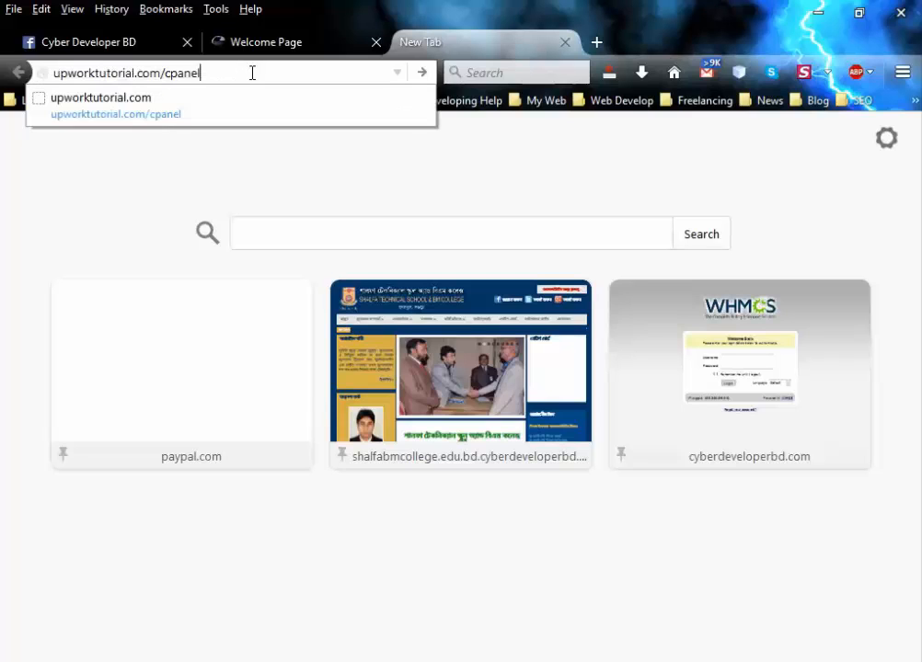
key("BackSpace")
key("BackSpace")
key("BackSpace")
key("BackSpace")
key("BackSpace")
key("BackSpace")
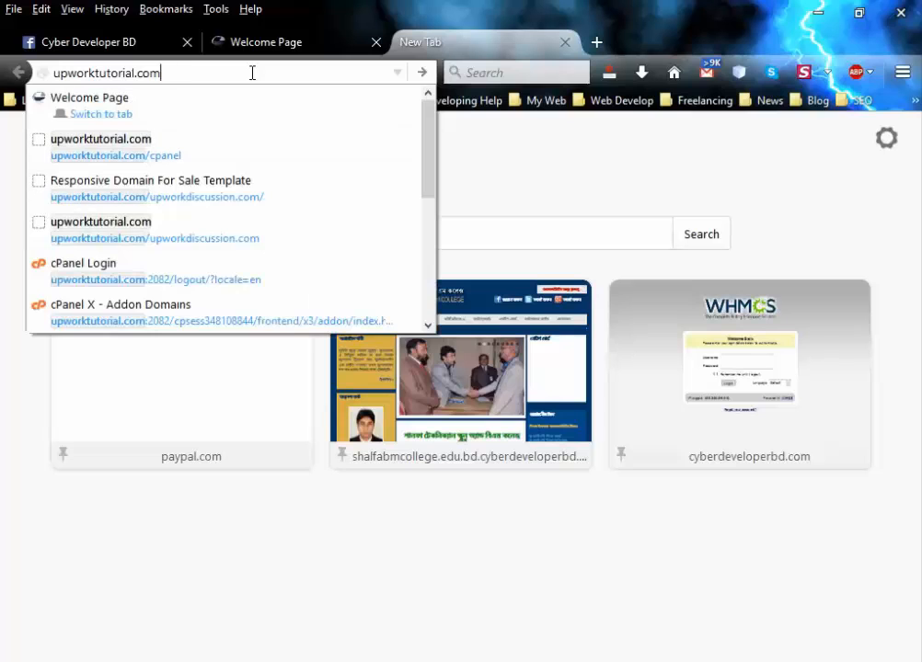
type(":")
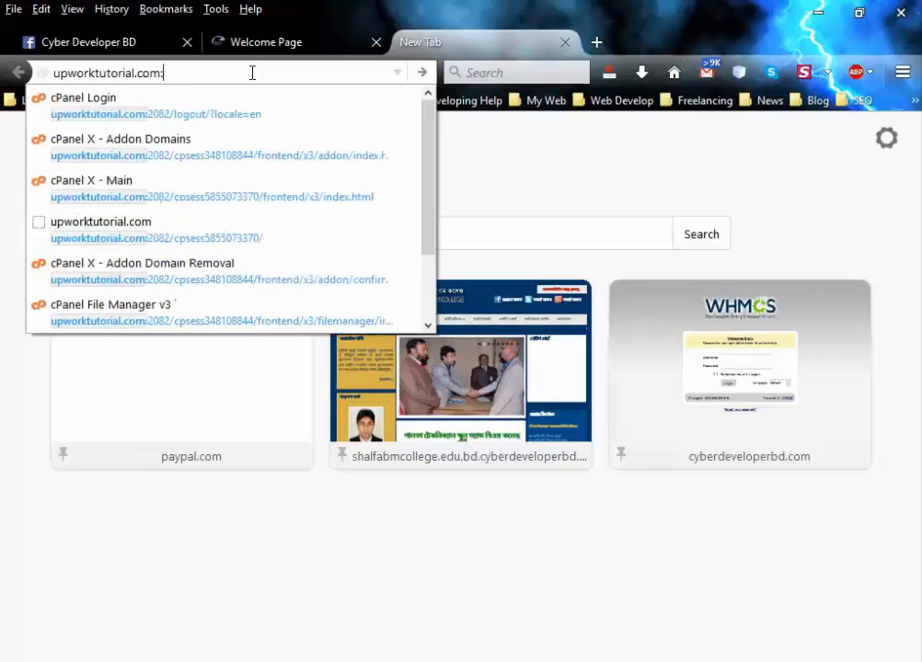
type("20")
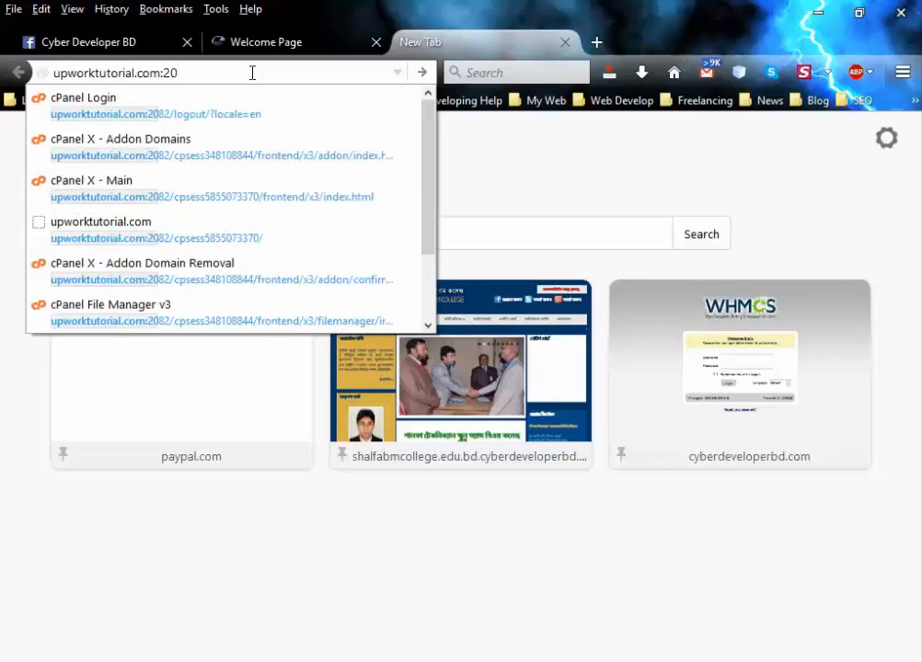
type("82")
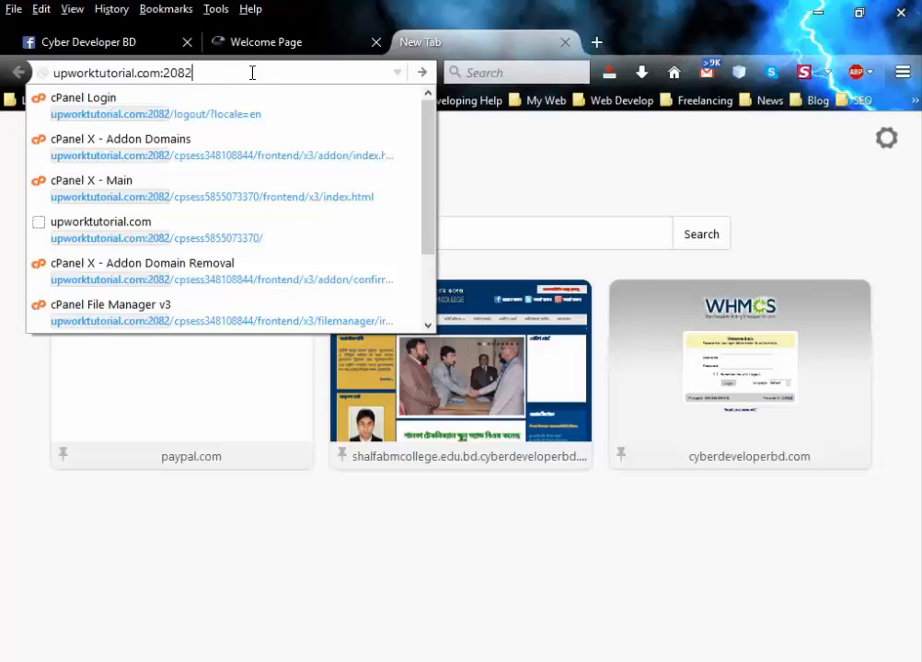
key("Return")
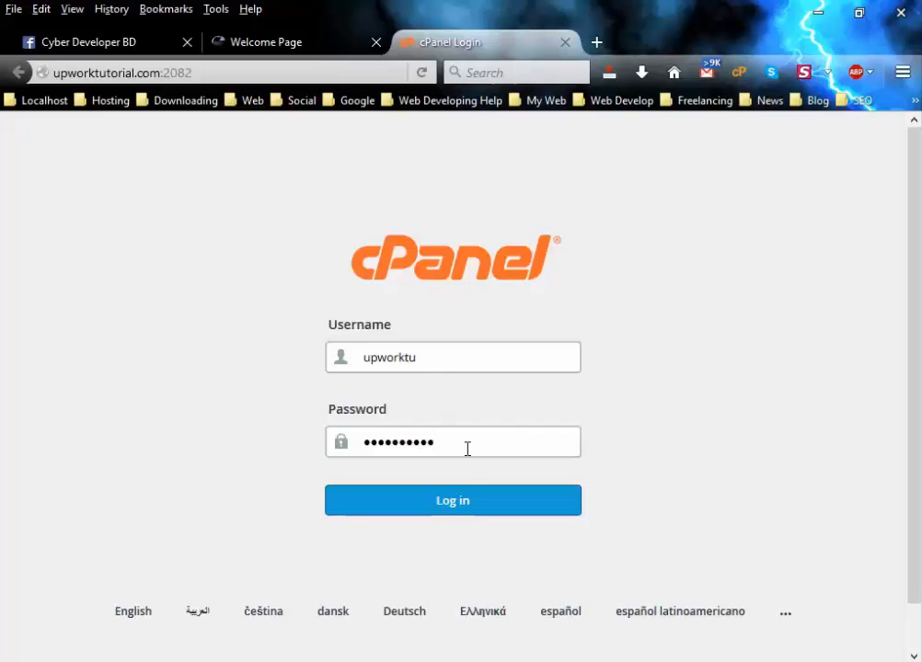
Log in and browse the dashboard showing upworktutorial.com and 4.16 MB / 500 MB disk usage.
left_click(464, 500)
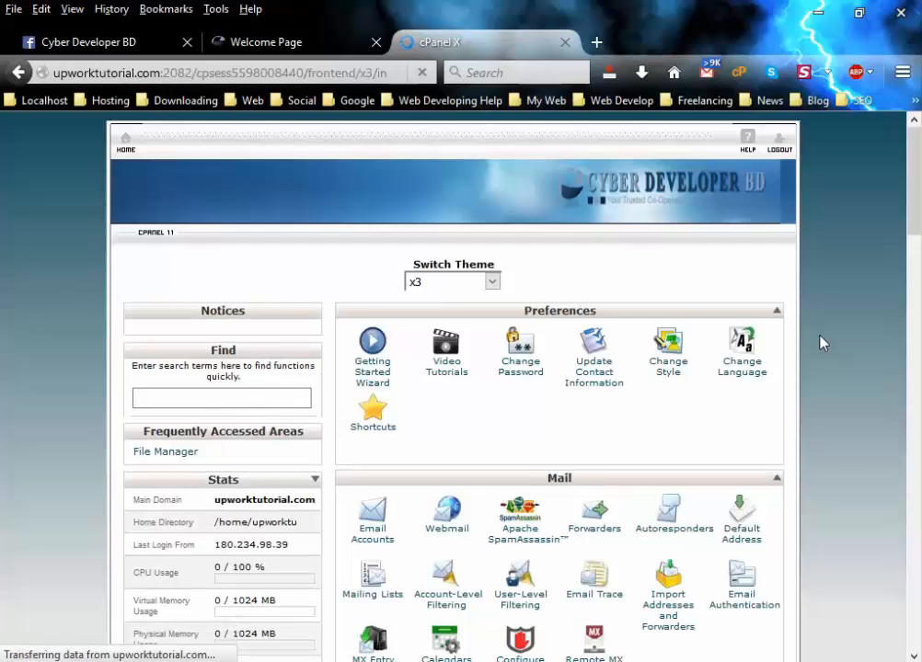
scroll(822, 342, "down", 1)
scroll(821, 342, "down", 15)
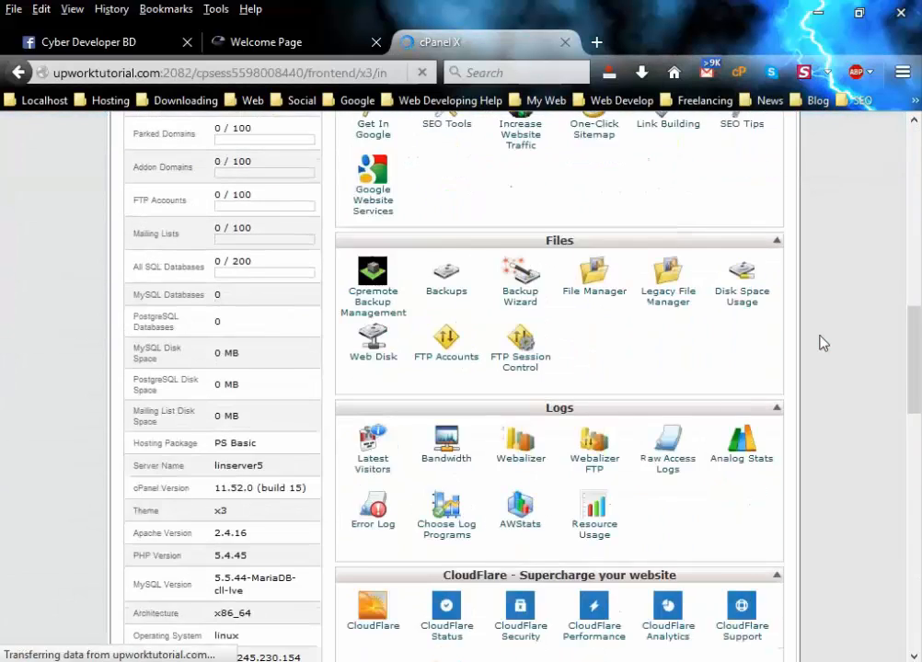
scroll(821, 342, "down", 4)
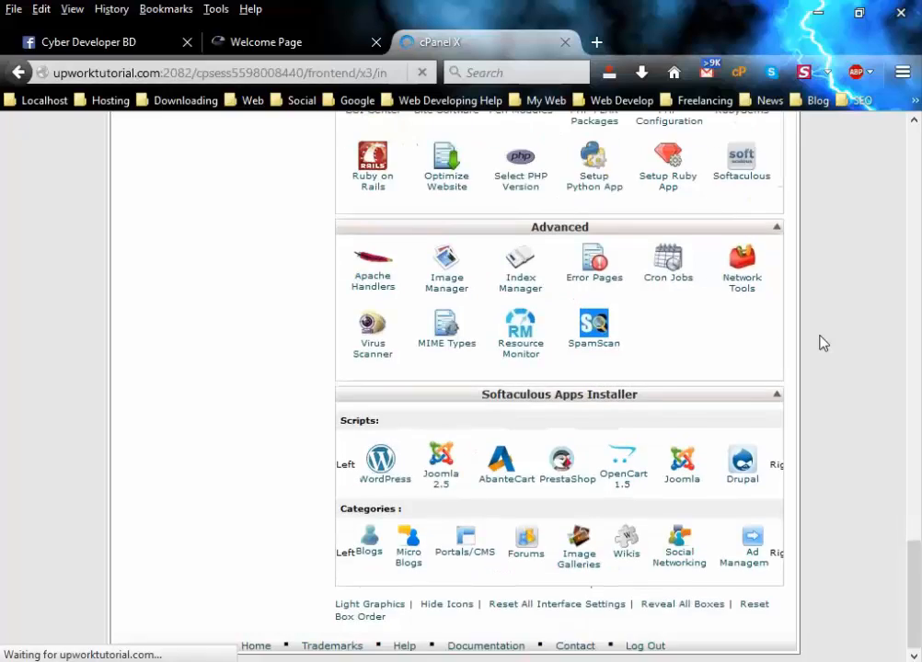
scroll(822, 342, "up", 12)
scroll(822, 342, "up", 5)
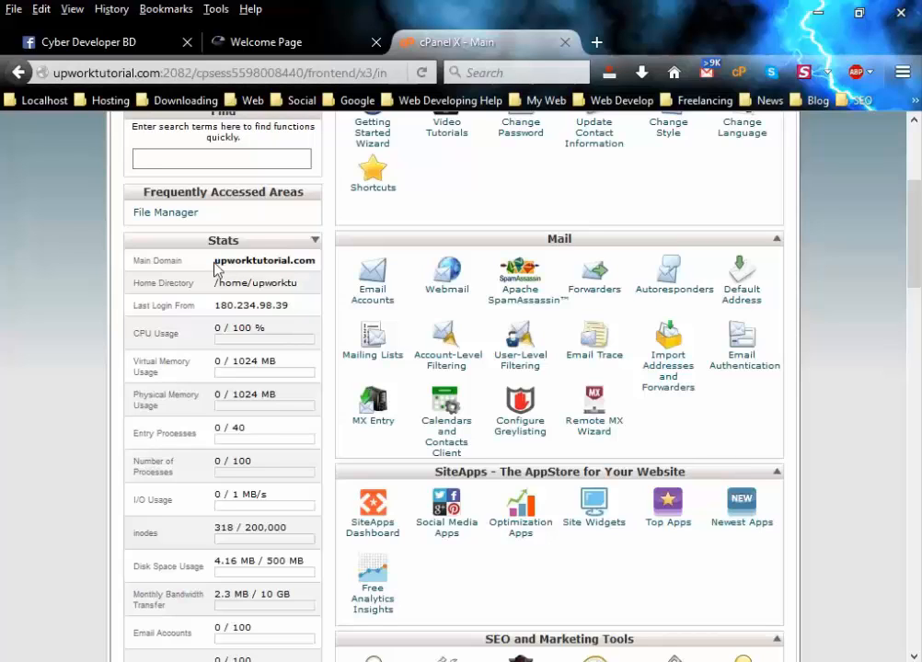
left_click_drag(218, 264, 315, 261)
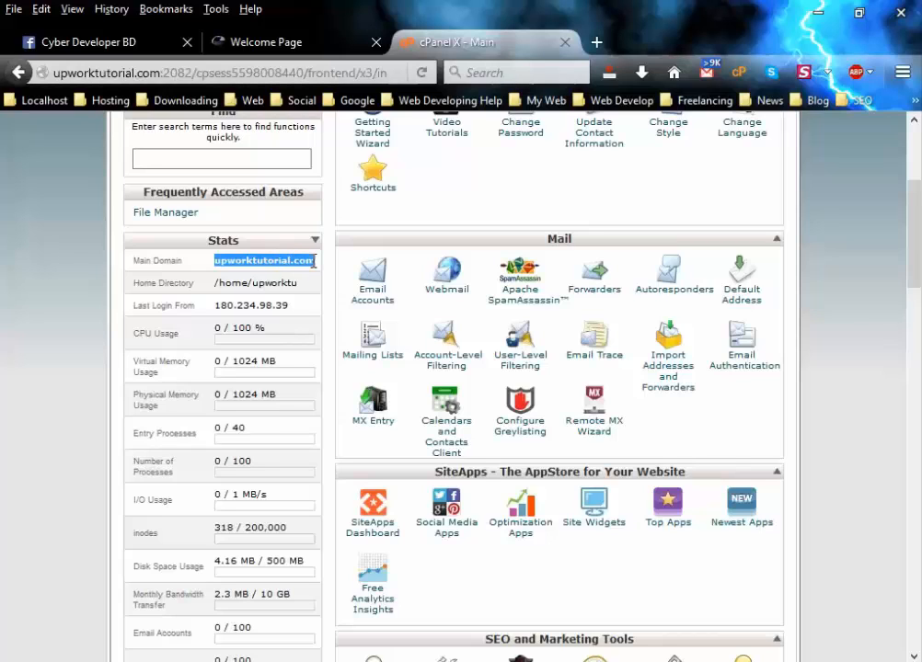
left_click_drag(214, 287, 232, 285)
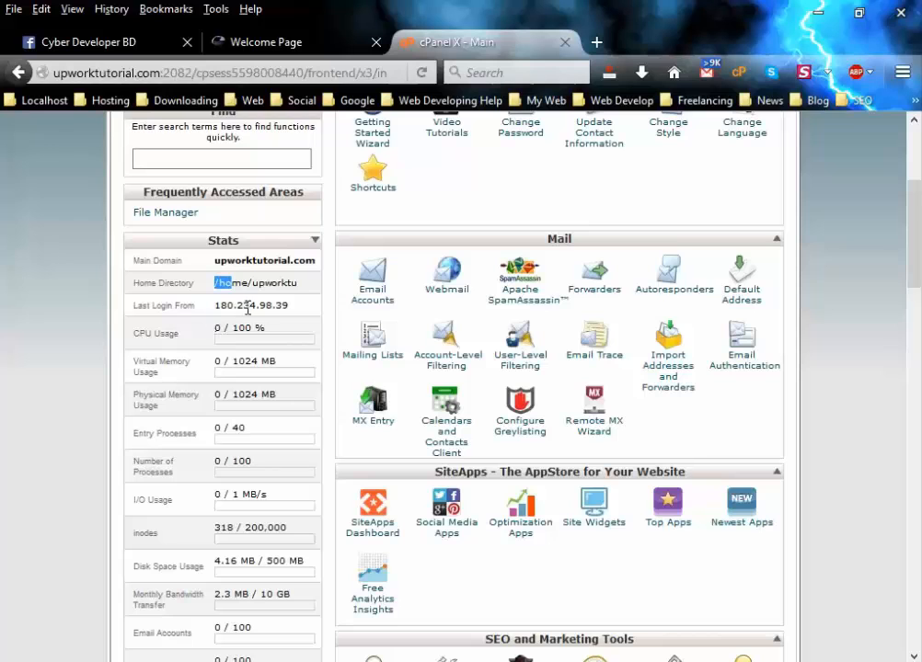
scroll(258, 320, "down", 3)
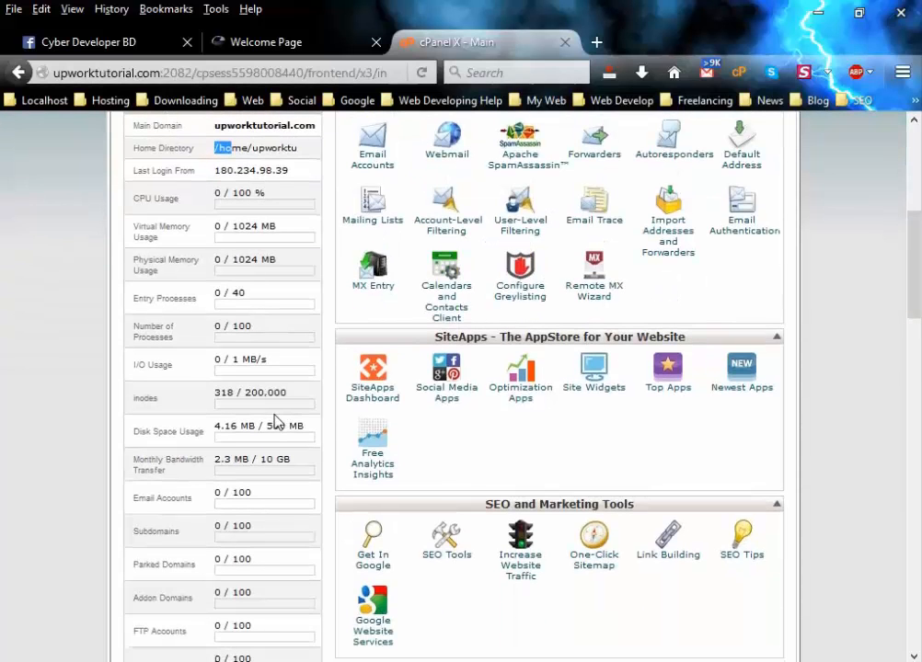
left_click_drag(133, 431, 222, 428)
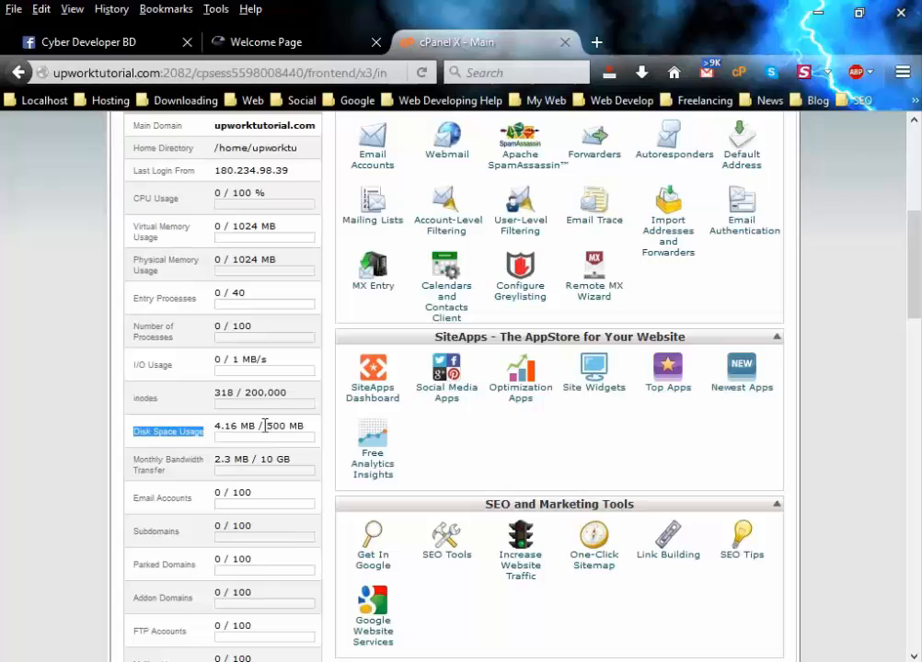
left_click(261, 426)
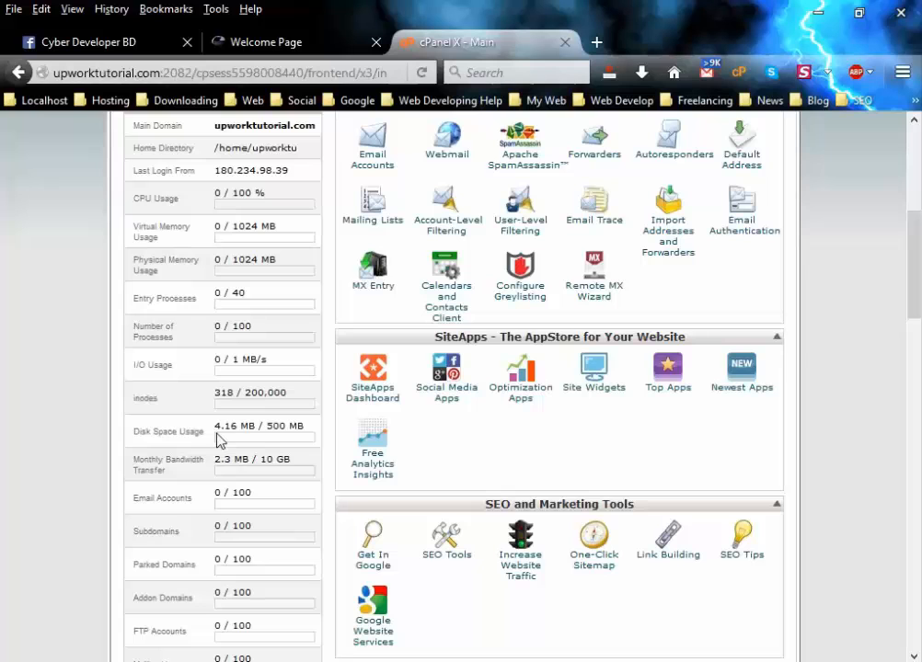
scroll(246, 449, "down", 3)
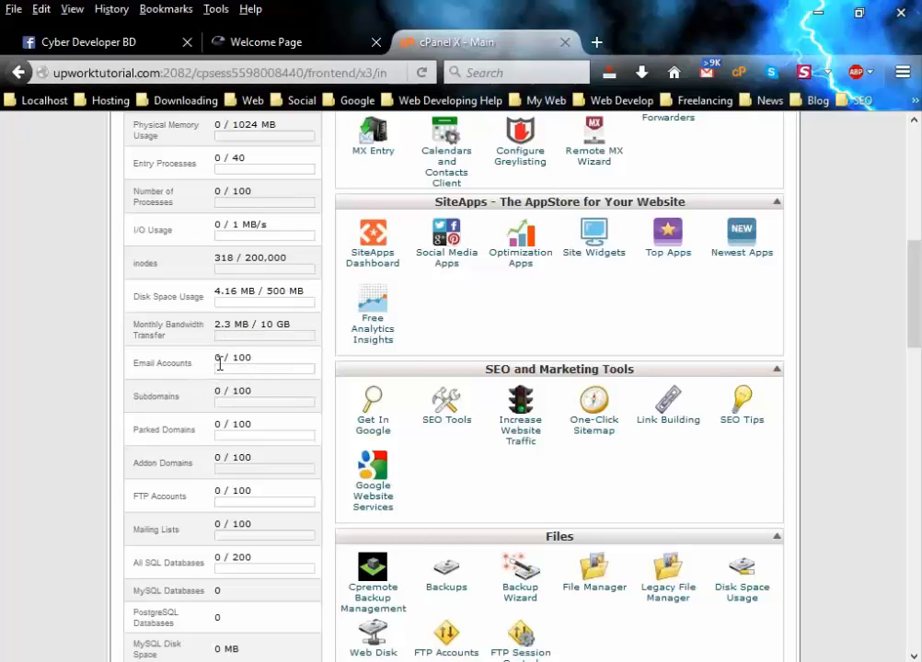
left_click_drag(234, 360, 255, 364)
left_click(255, 364)
left_click_drag(231, 397, 256, 397)
left_click(254, 398)
double_click(219, 391)
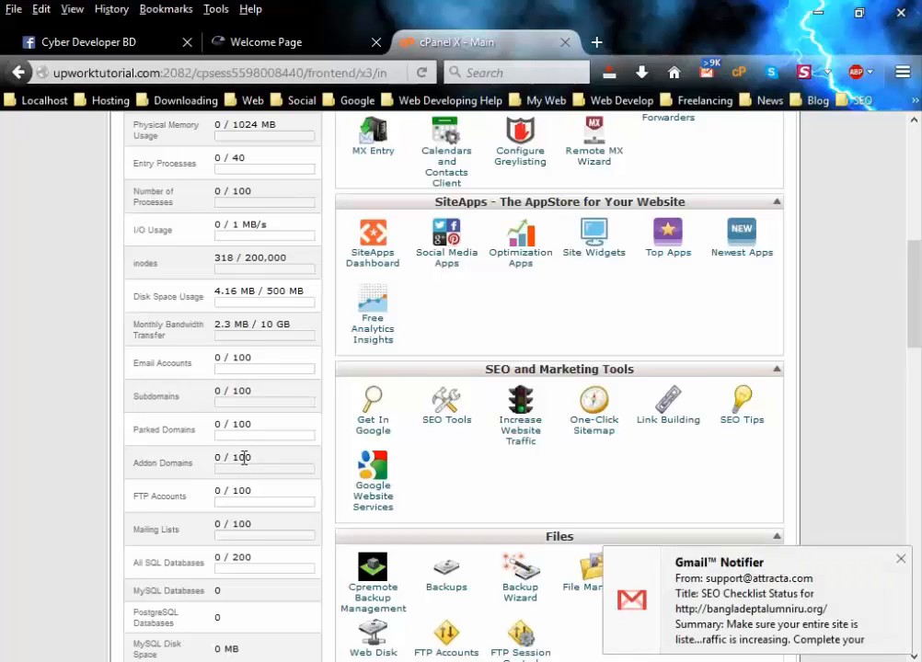
scroll(243, 456, "down", 3)
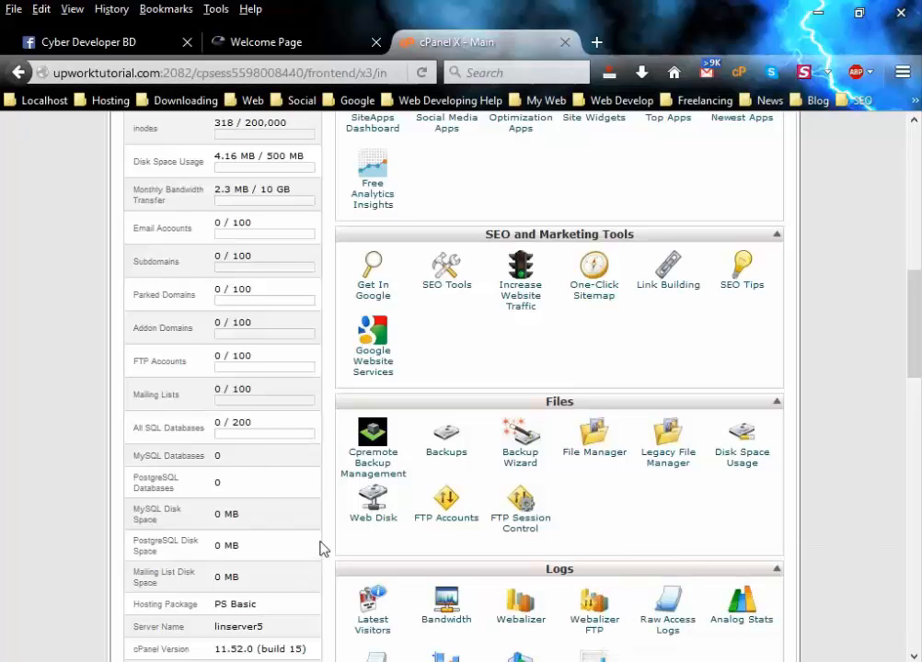
scroll(322, 549, "up", 1)
scroll(321, 549, "up", 3)
scroll(321, 549, "up", 1)
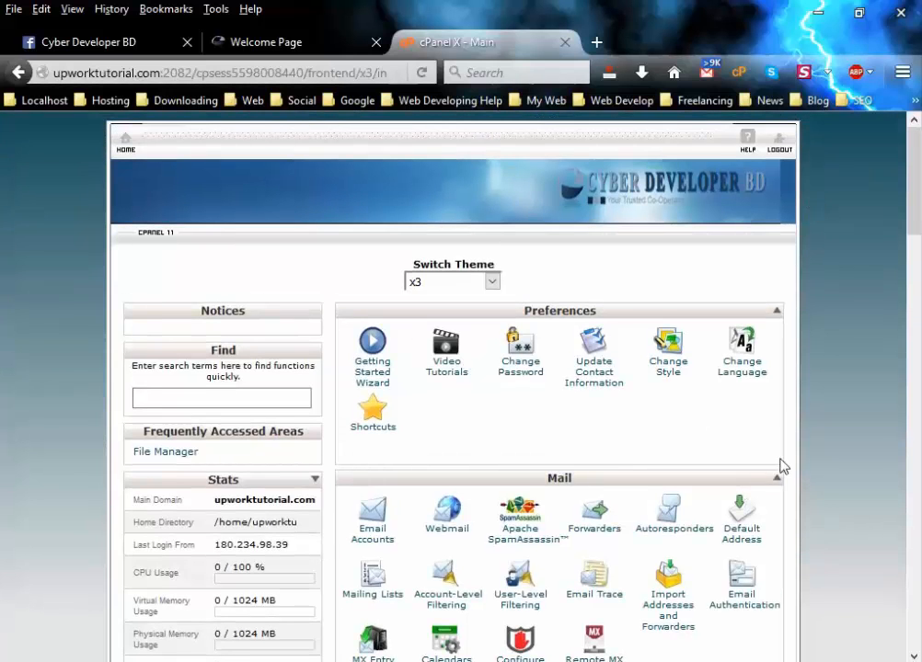
scroll(780, 466, "down", 3)
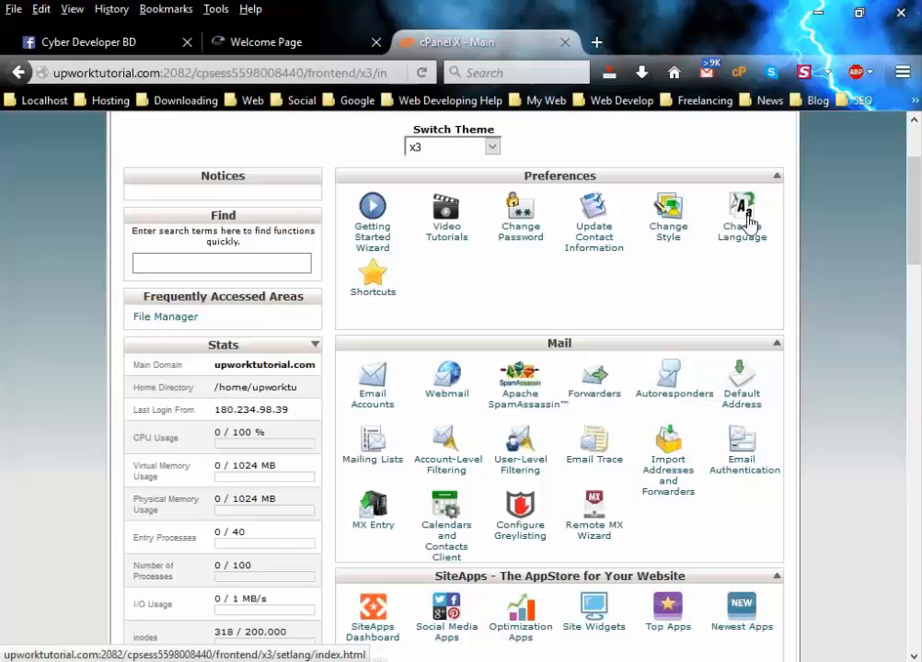
scroll(754, 230, "down", 12)
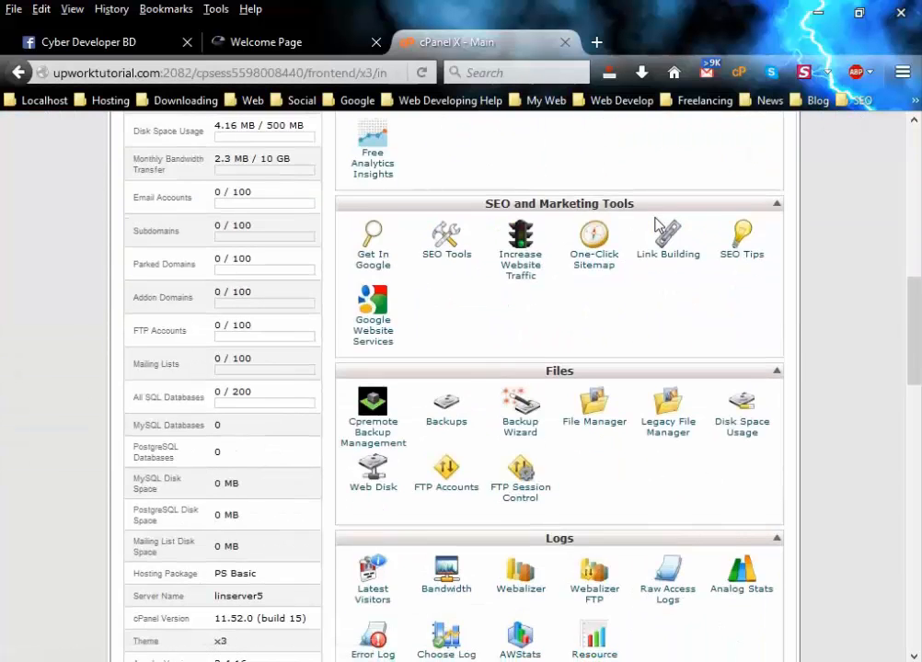
scroll(658, 225, "down", 15)
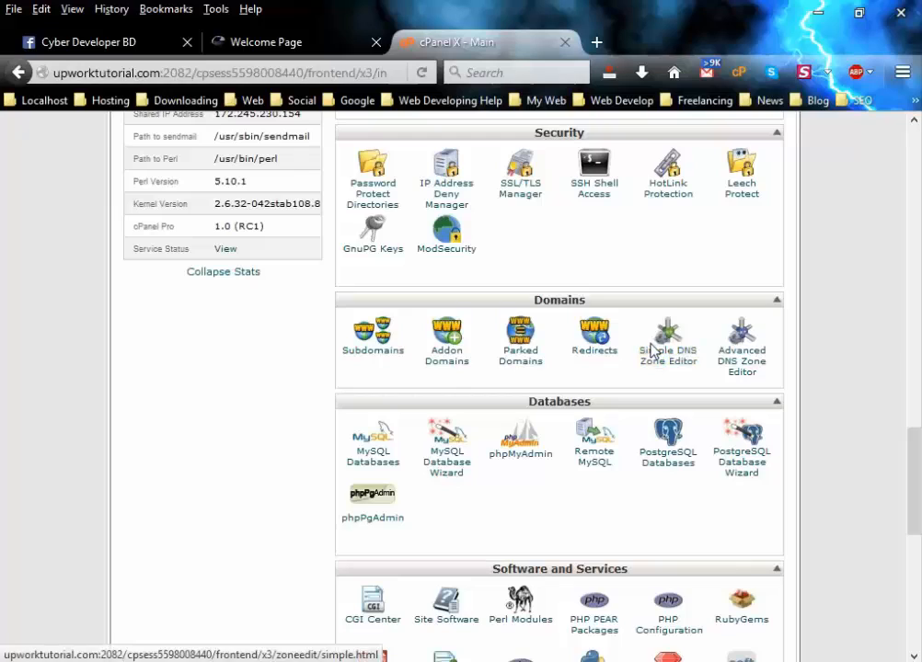
scroll(650, 421, "down", 3)
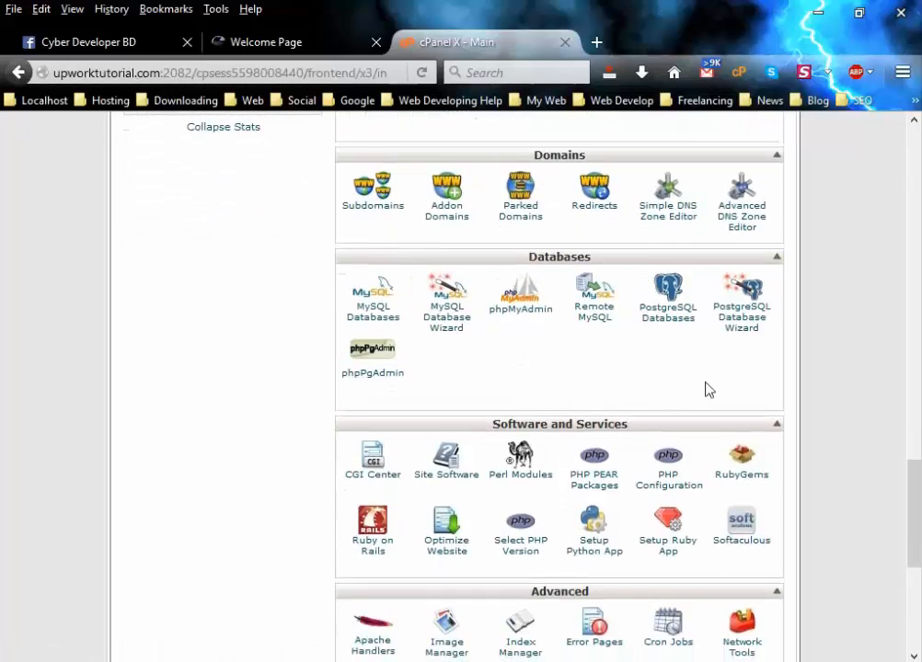
scroll(706, 389, "down", 7)
scroll(718, 395, "up", 20)
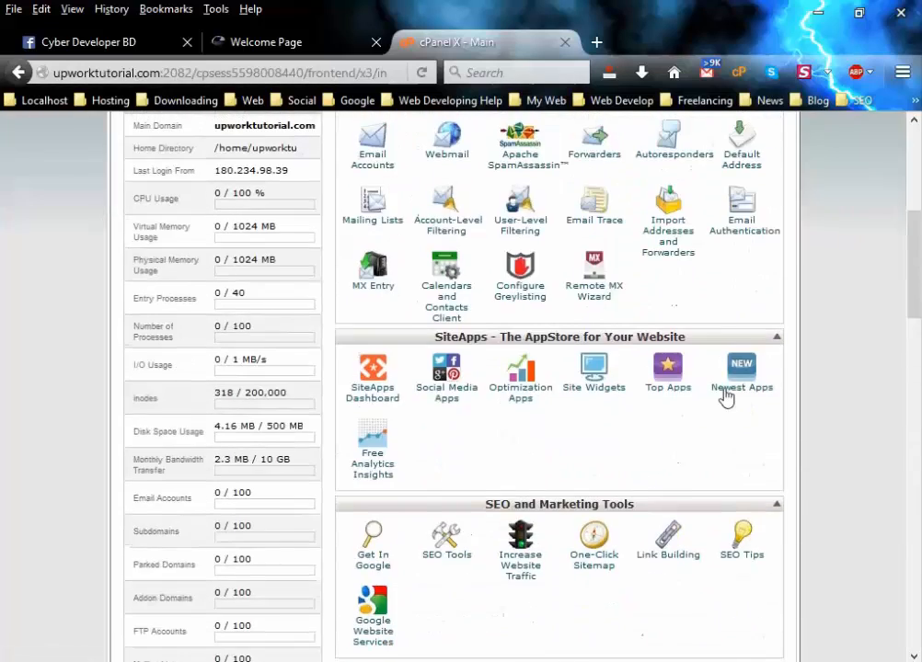
scroll(726, 395, "up", 8)
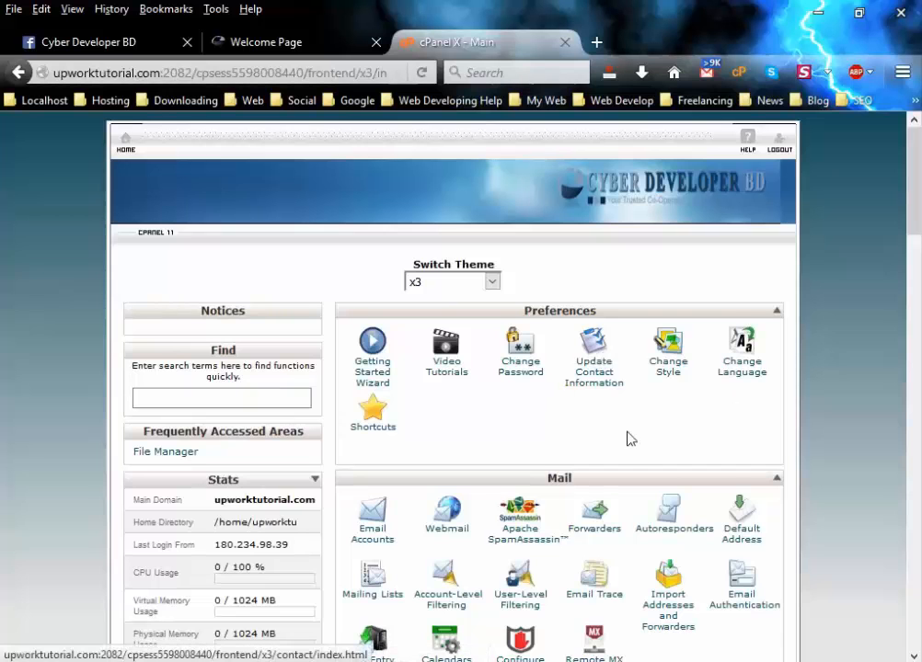
scroll(630, 439, "down", 6)
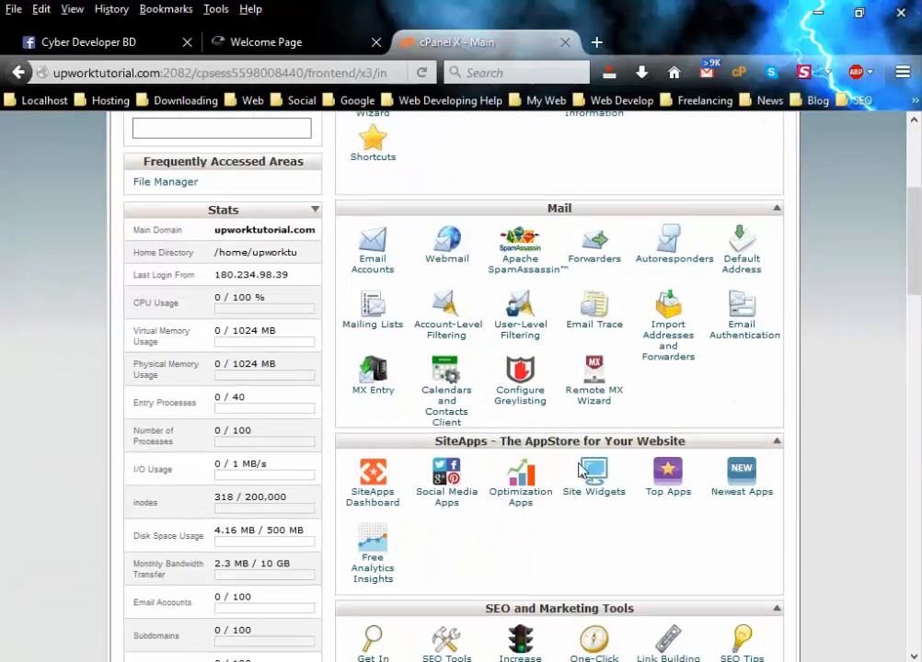
scroll(572, 470, "down", 3)
scroll(696, 481, "down", 6)
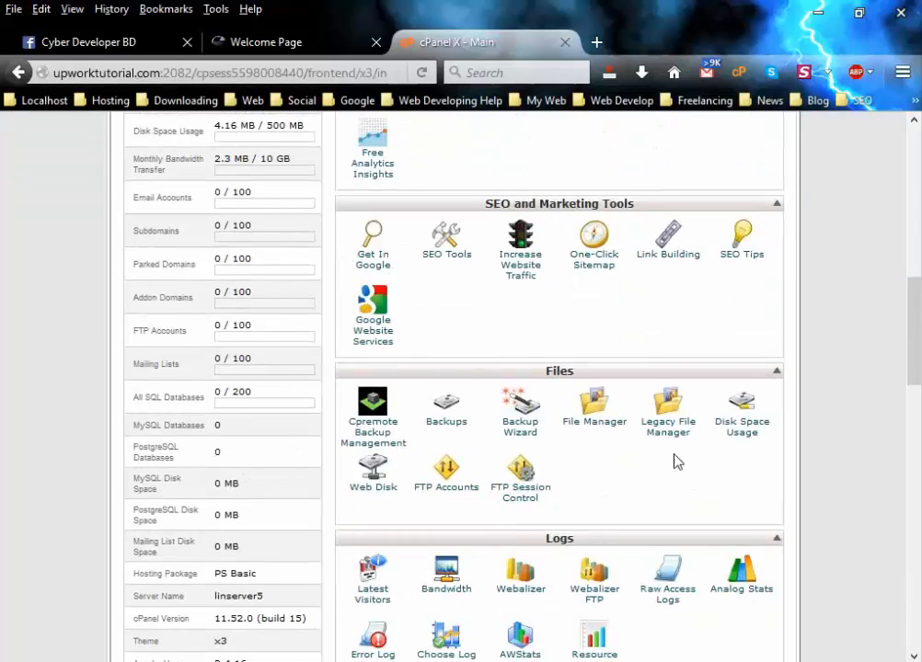
scroll(675, 460, "up", 3)
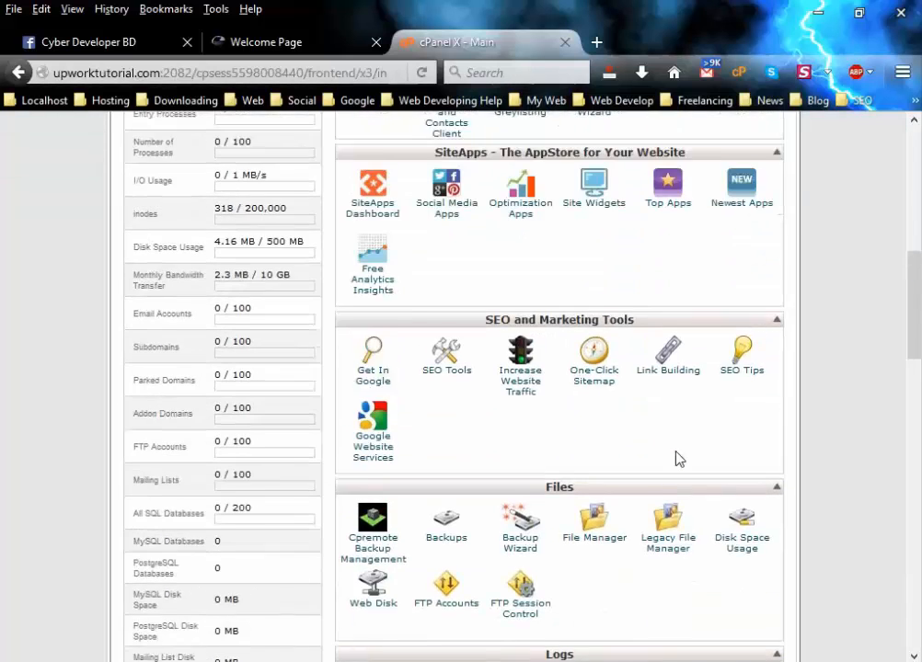
scroll(675, 458, "up", 10)
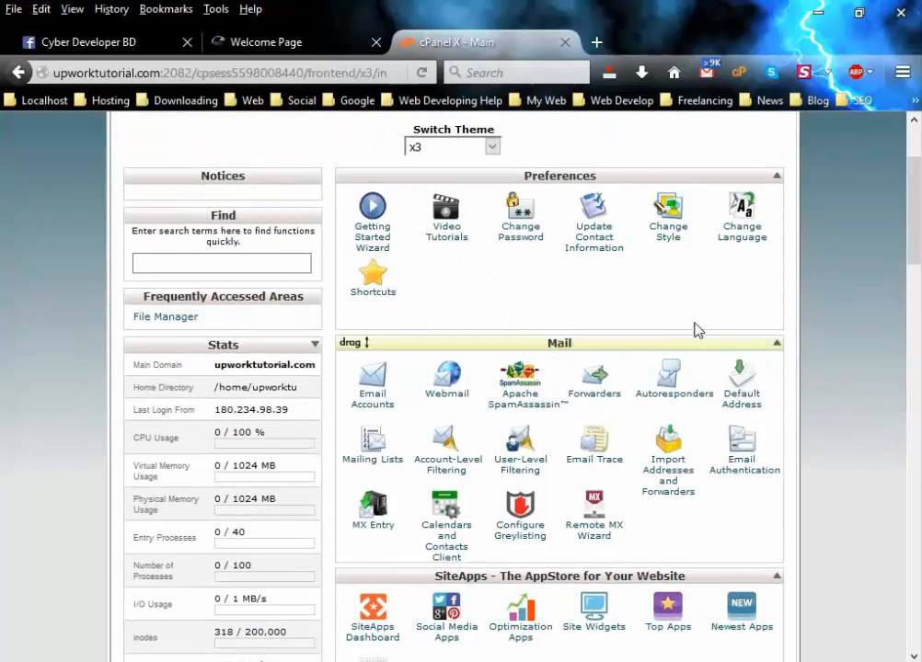
Drag the Files panel up above SiteApps, just below Mail.
scroll(644, 439, "down", 3)
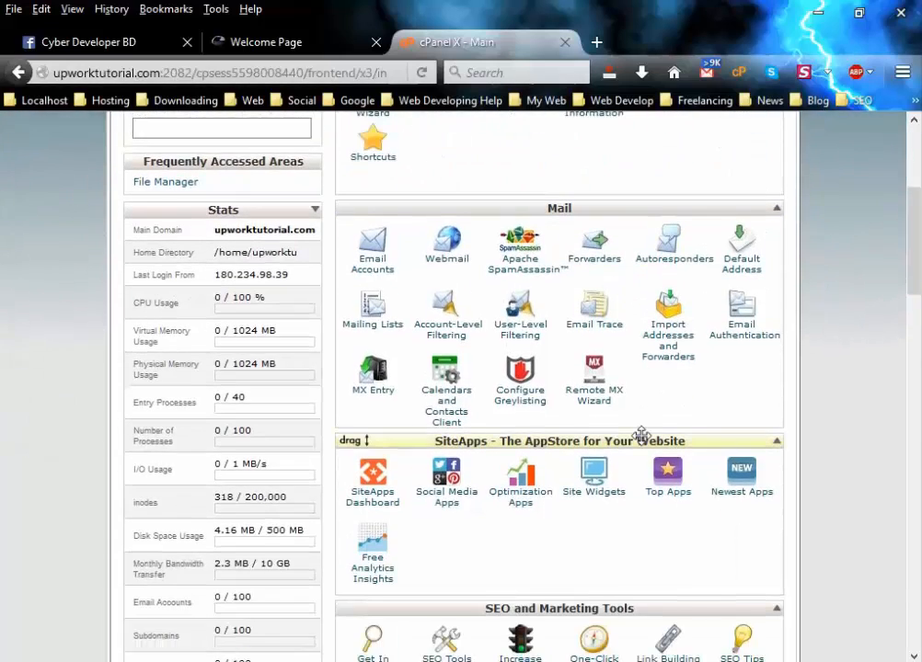
scroll(641, 436, "down", 3)
scroll(641, 436, "up", 9)
scroll(641, 436, "down", 6)
scroll(660, 299, "down", 9)
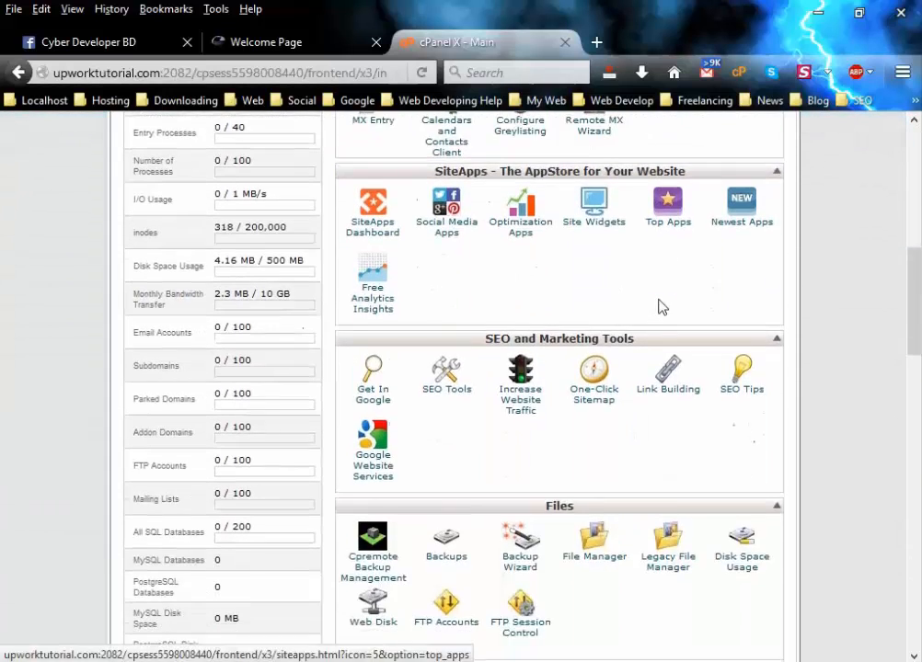
scroll(659, 304, "up", 3)
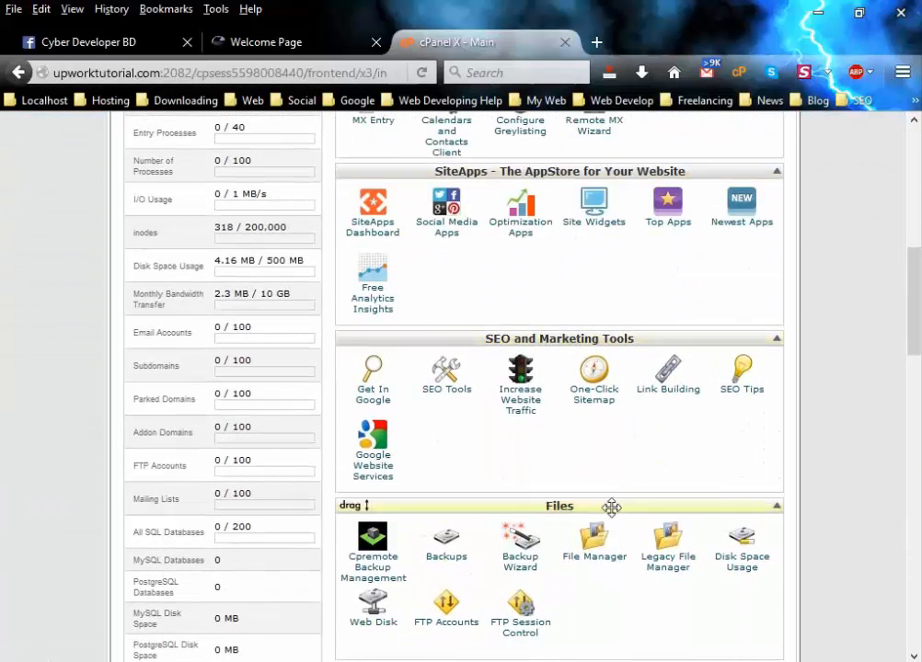
left_click_drag(609, 506, 589, 178)
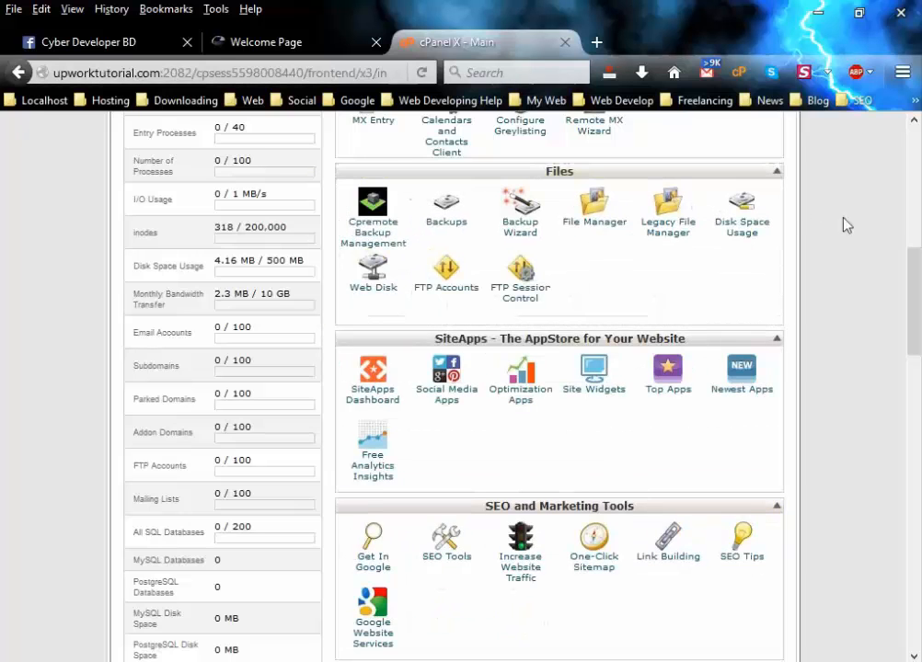
Drag the Domains panel up below the Files panel.
scroll(846, 253, "up", 3)
scroll(846, 254, "down", 7)
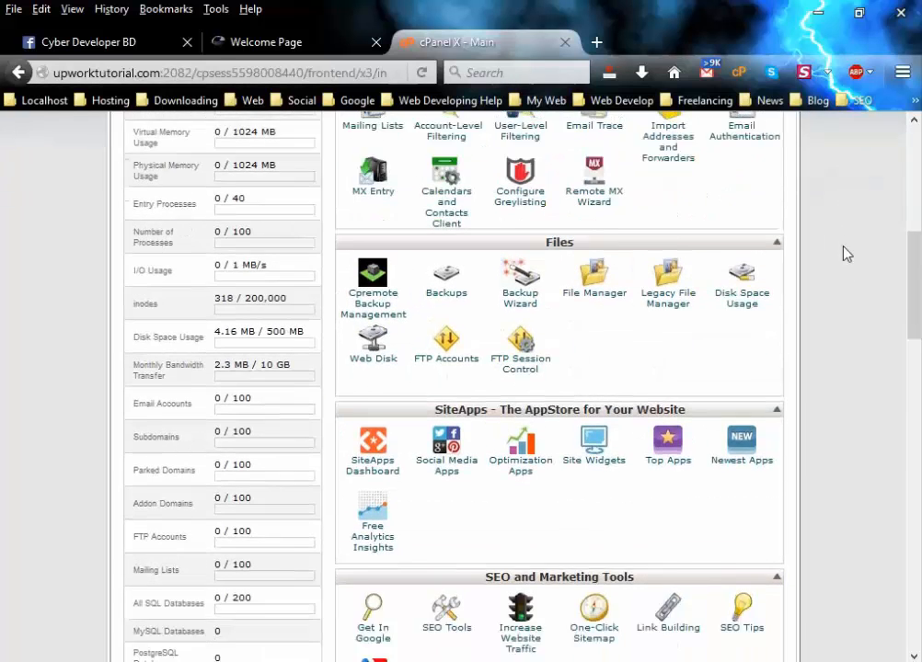
scroll(846, 254, "down", 1)
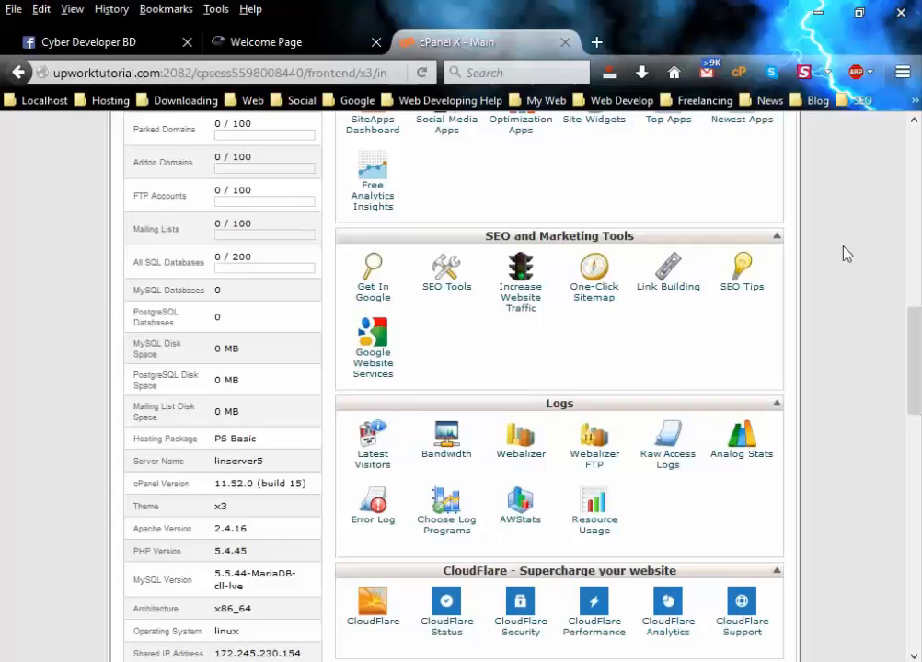
scroll(846, 254, "up", 2)
scroll(591, 325, "down", 9)
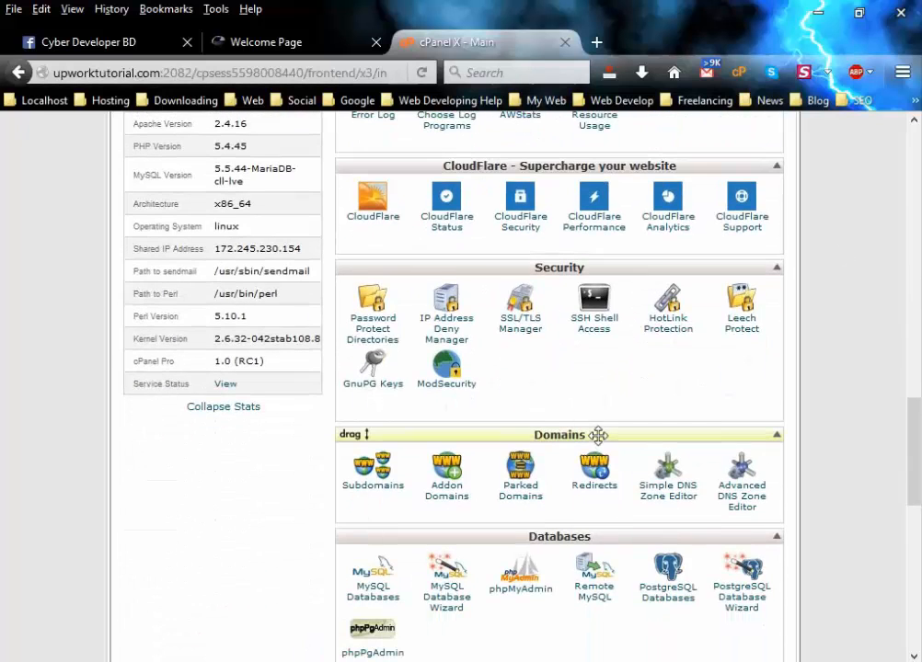
left_click_drag(597, 436, 736, 376)
Drag the Databases panel up above SiteApps.
scroll(737, 376, "down", 15)
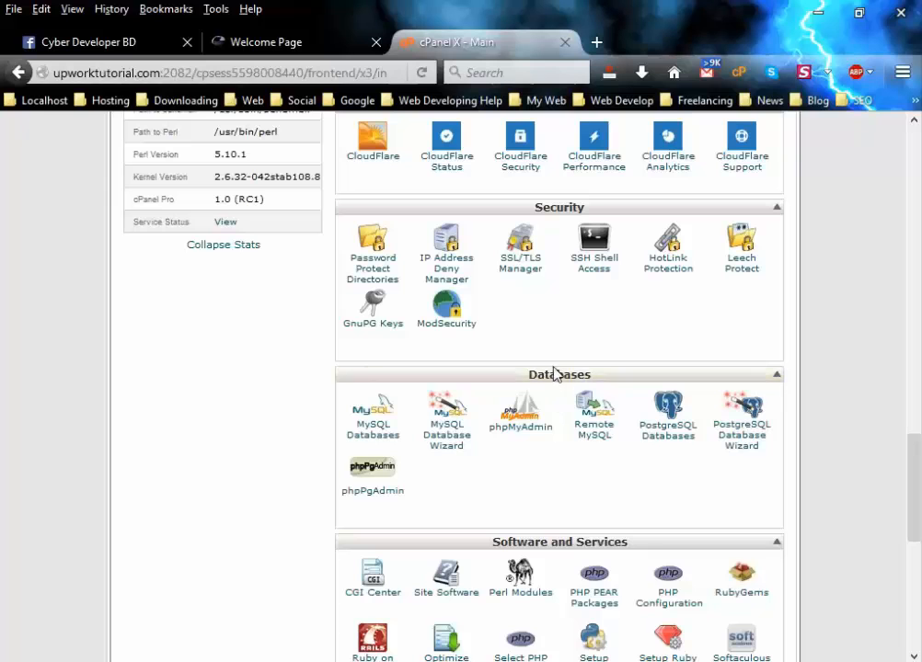
left_click_drag(567, 376, 550, 165)
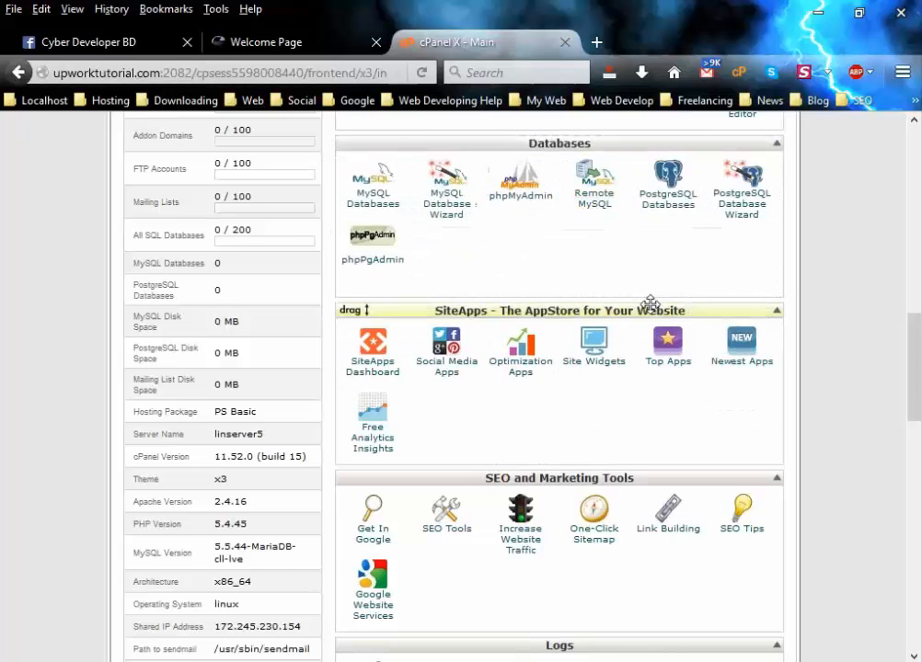
scroll(654, 314, "up", 6)
scroll(658, 323, "up", 3)
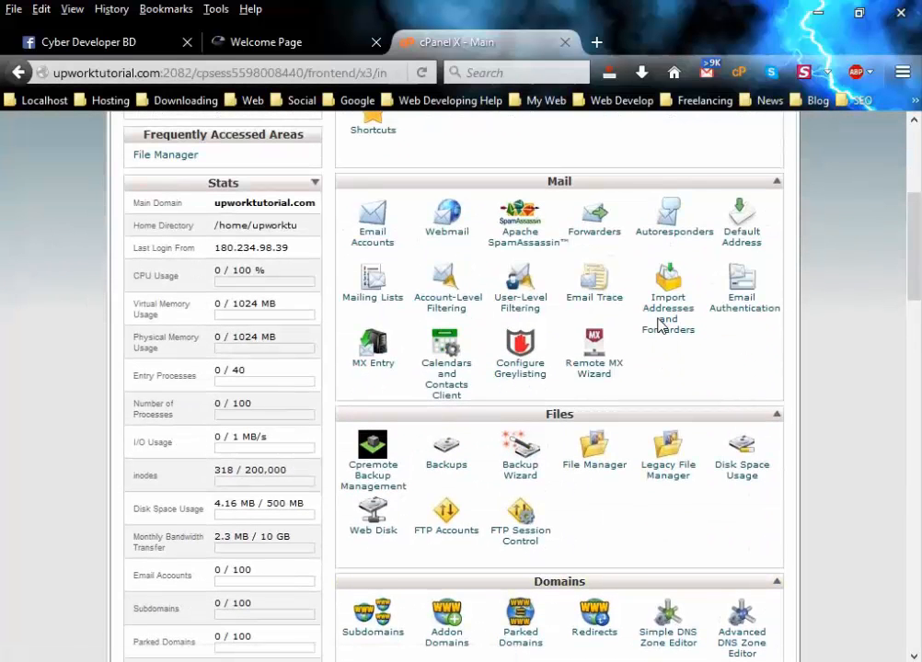
scroll(741, 353, "up", 7)
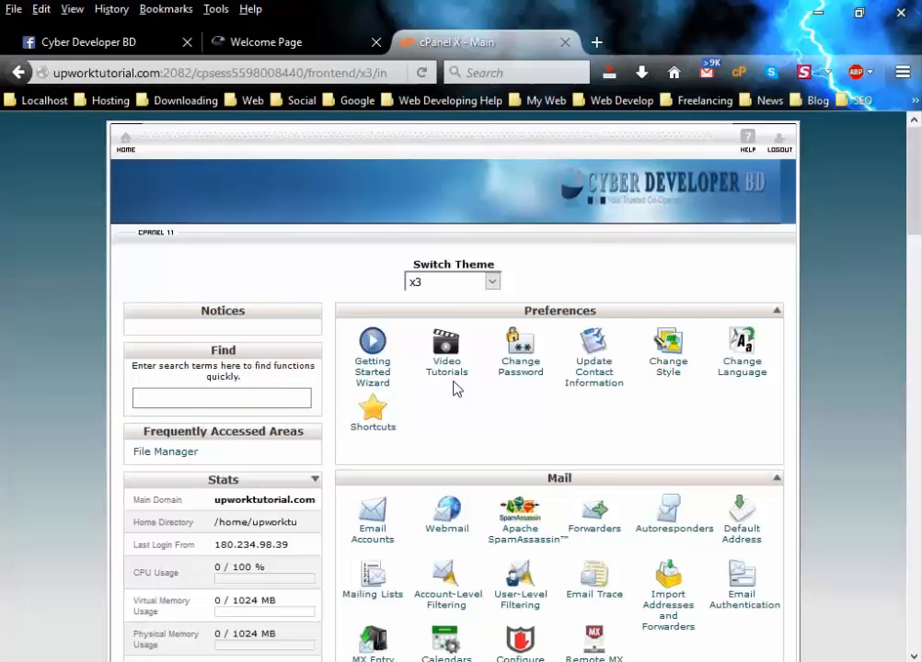
Open Change Password under Preferences in a new browser tab.
middle_click(520, 380)
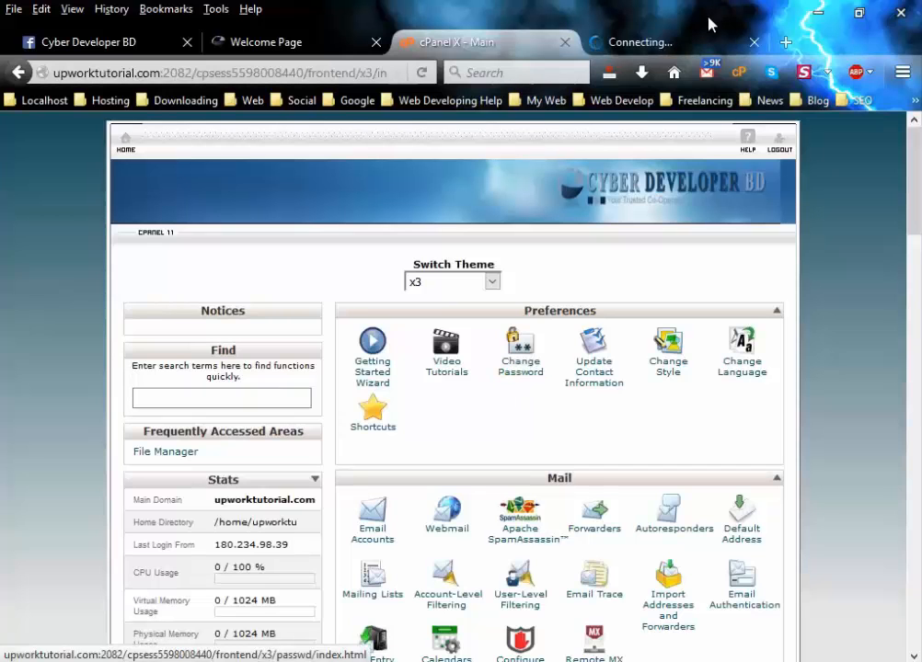
Switch to the Change Password tab and inspect its prefilled Old Password and empty new-password fields.
left_click(648, 46)
scroll(568, 397, "down", 2)
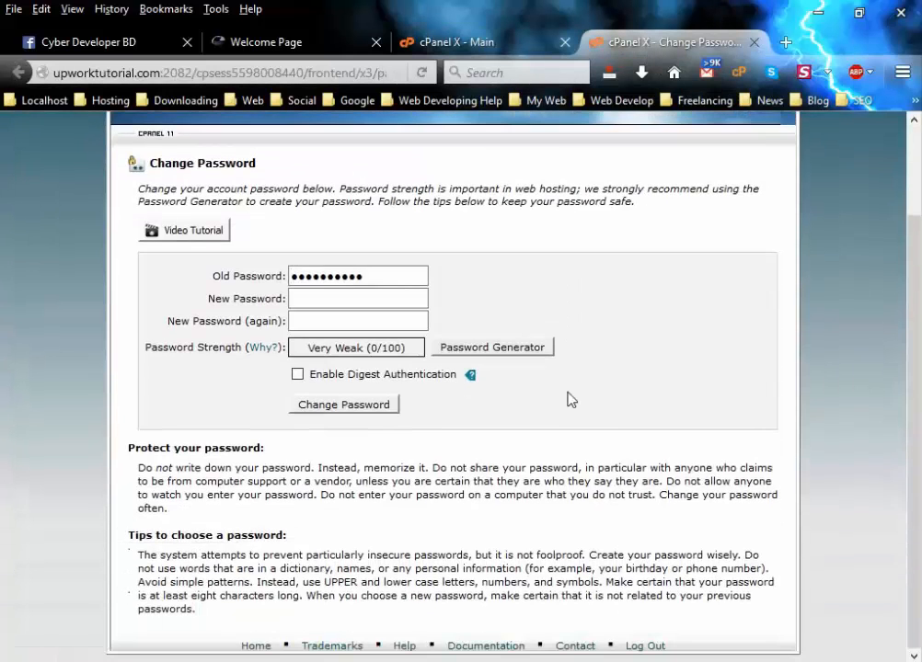
left_click(415, 319)
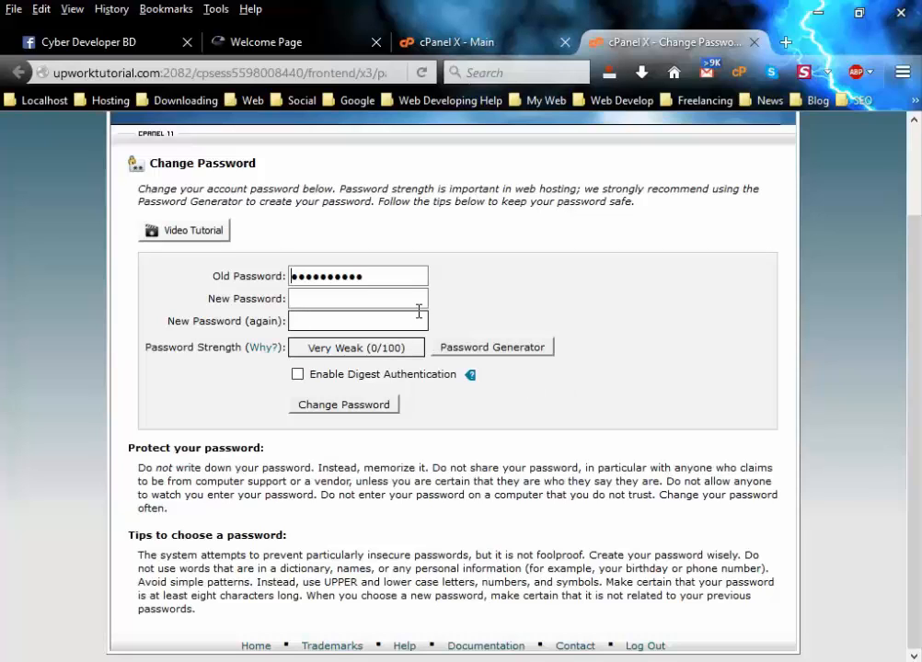
left_click(348, 278)
left_click_drag(390, 273, 290, 276)
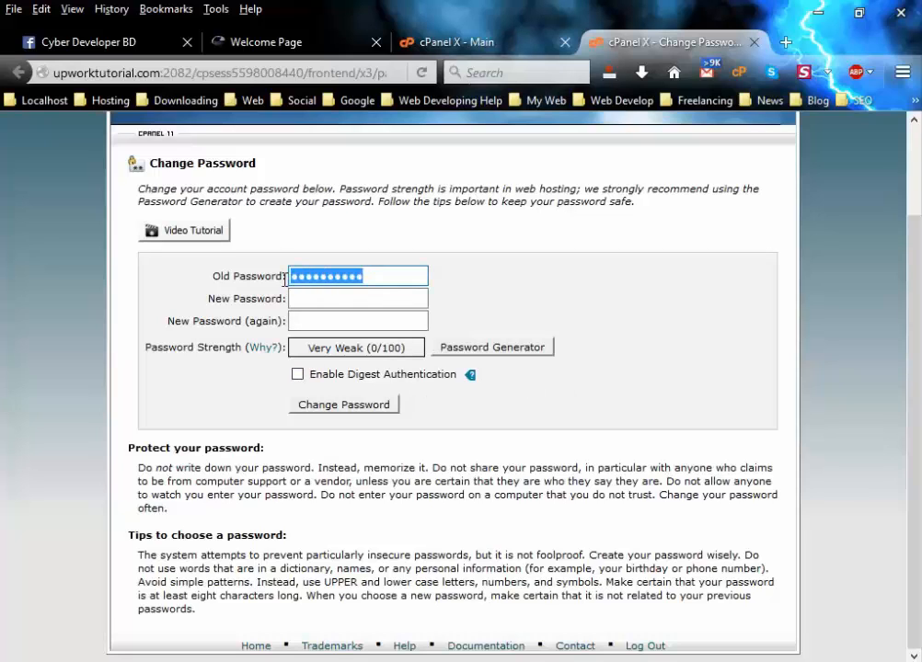
left_click(383, 282)
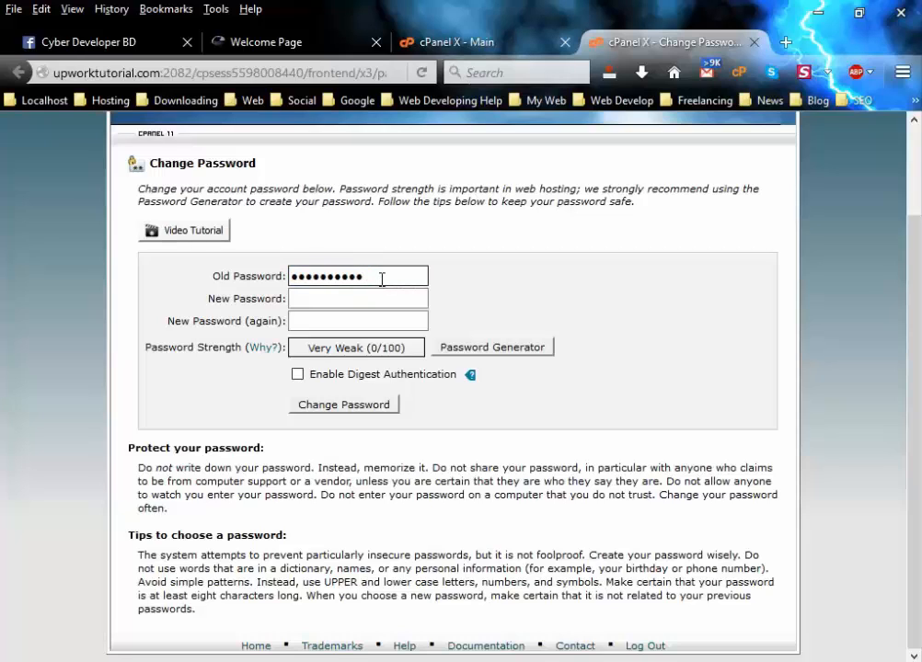
double_click(382, 278)
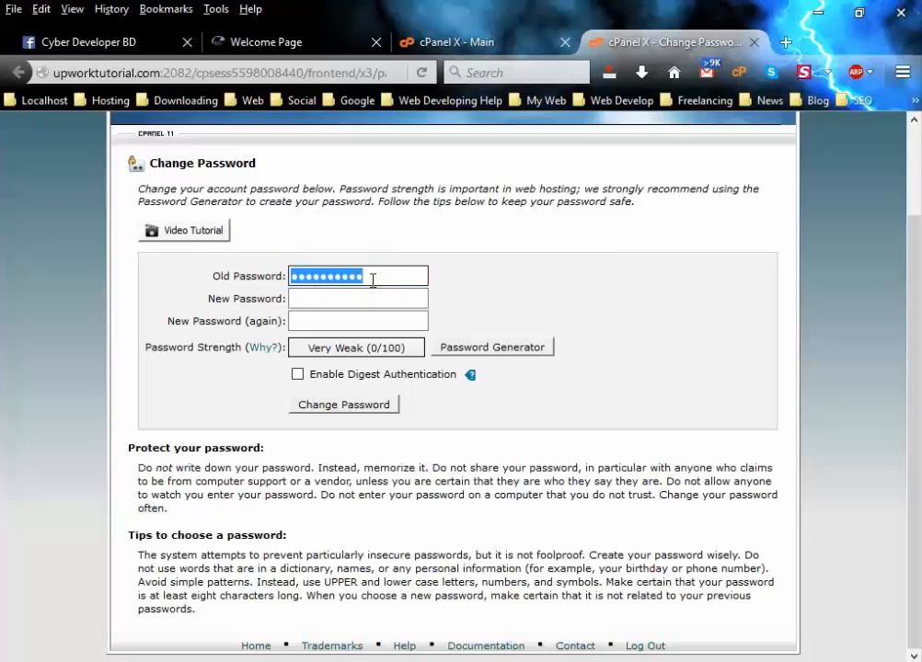
left_click(303, 299)
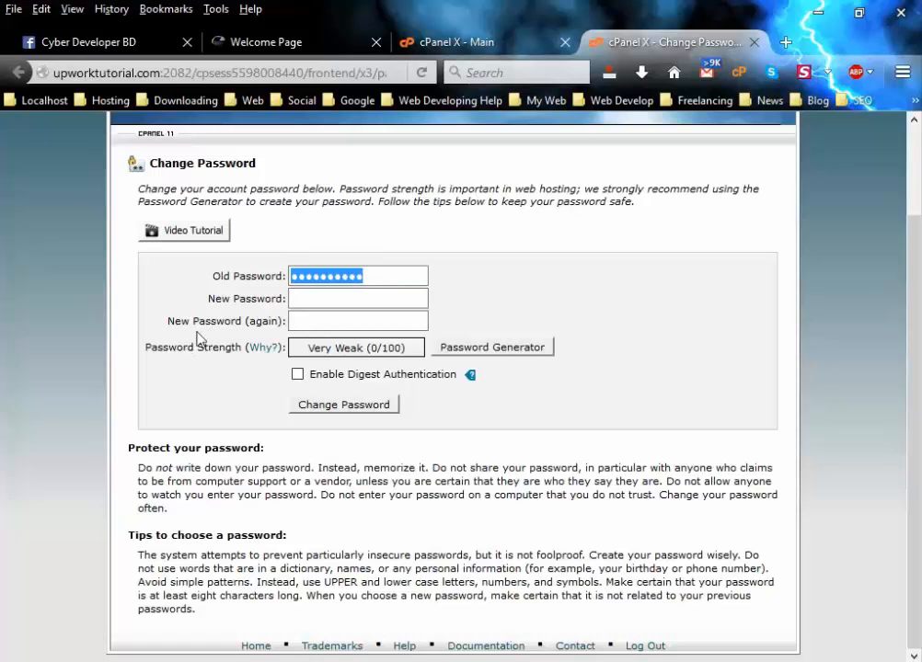
left_click(308, 321)
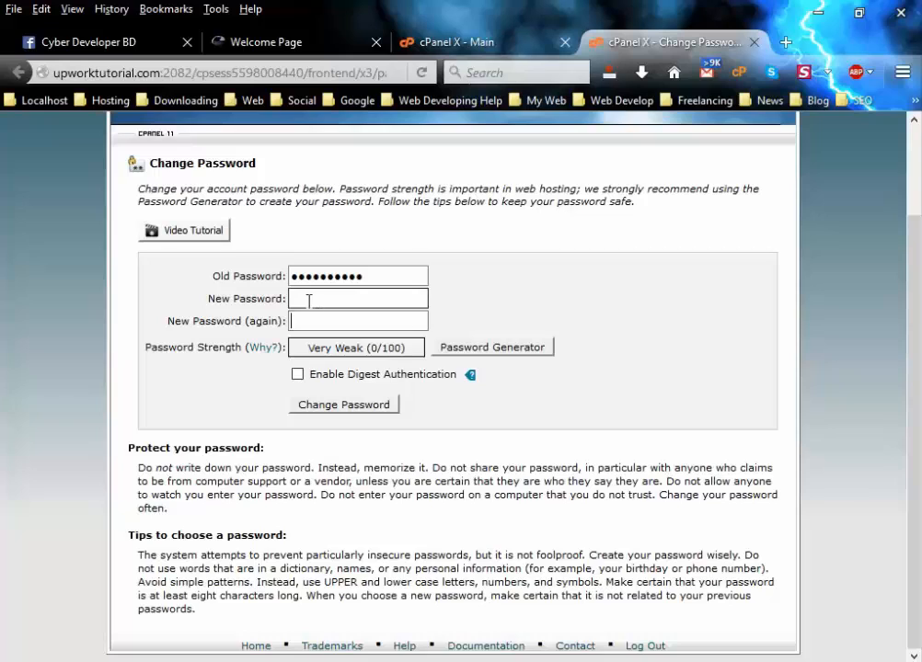
left_click(309, 300)
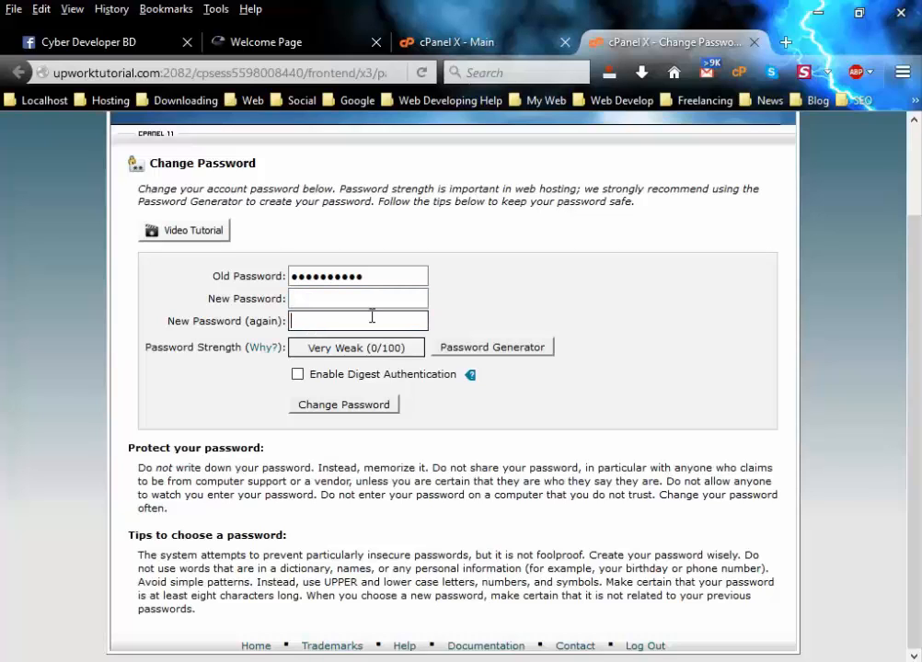
left_click_drag(386, 276, 255, 278)
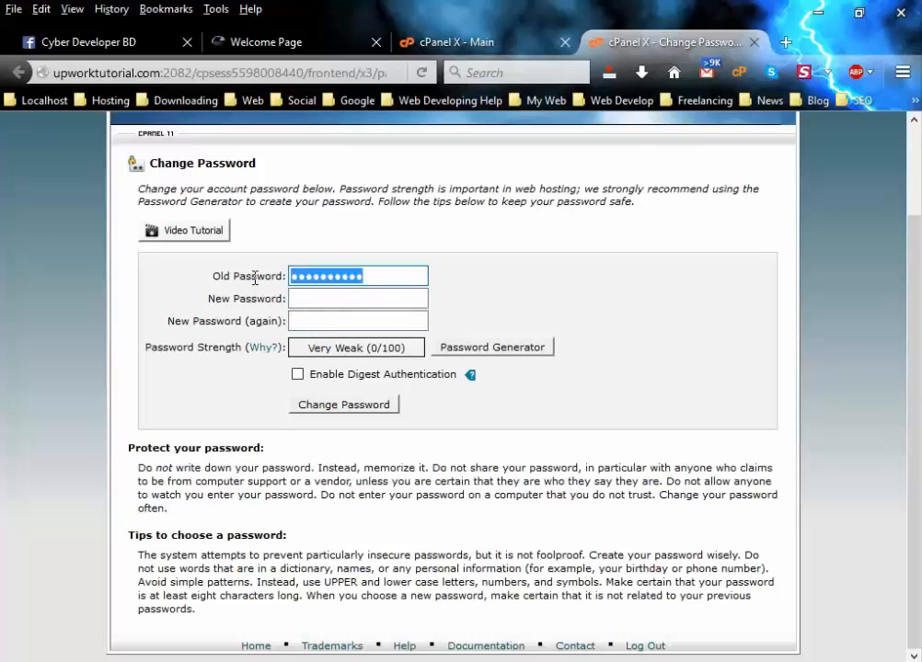
left_click(338, 277)
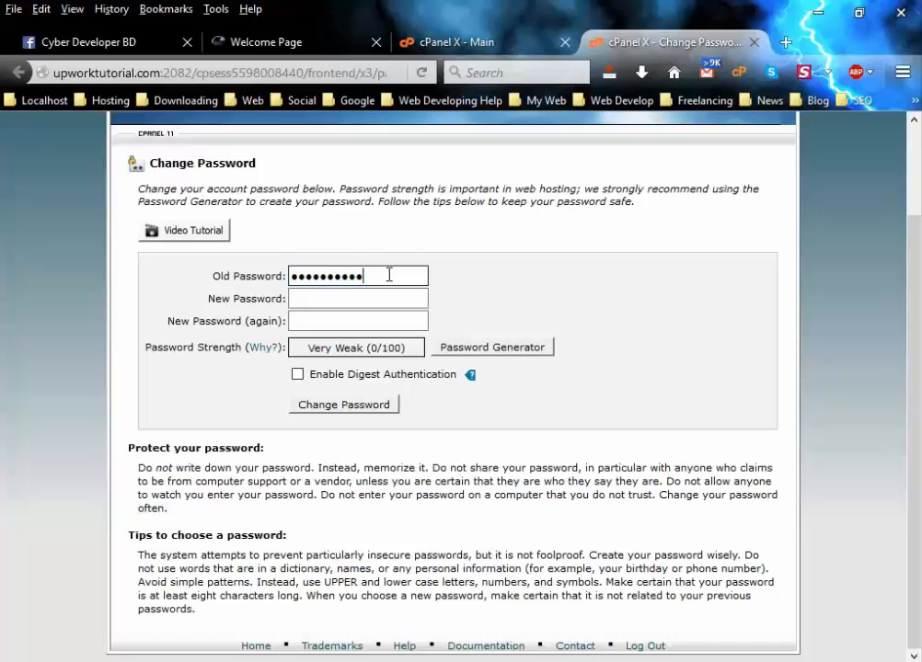
Generate a random password and use it in both new-password fields, rated Very Strong (100/100).
left_click(478, 348)
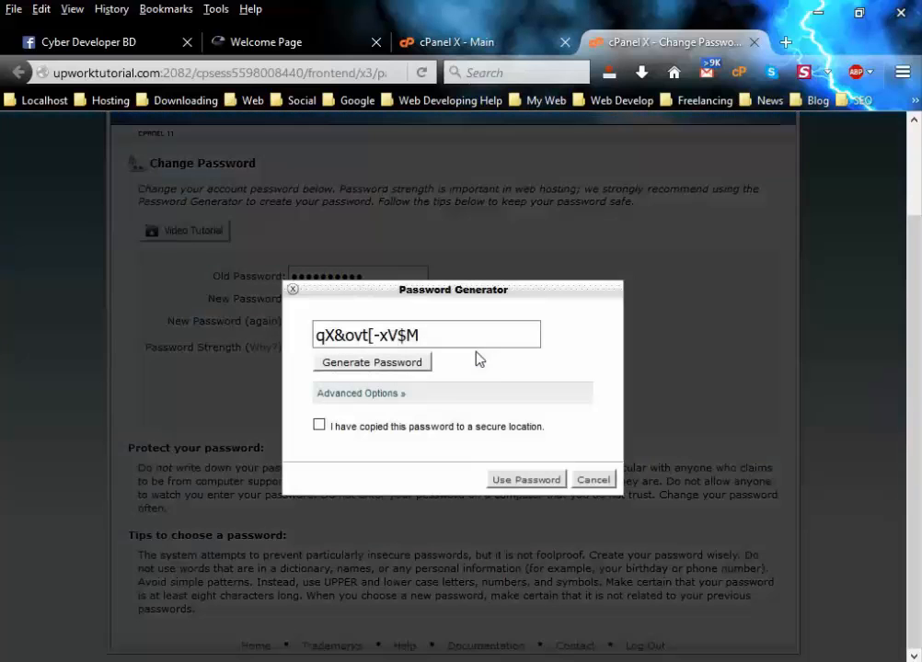
left_click_drag(401, 340, 306, 340)
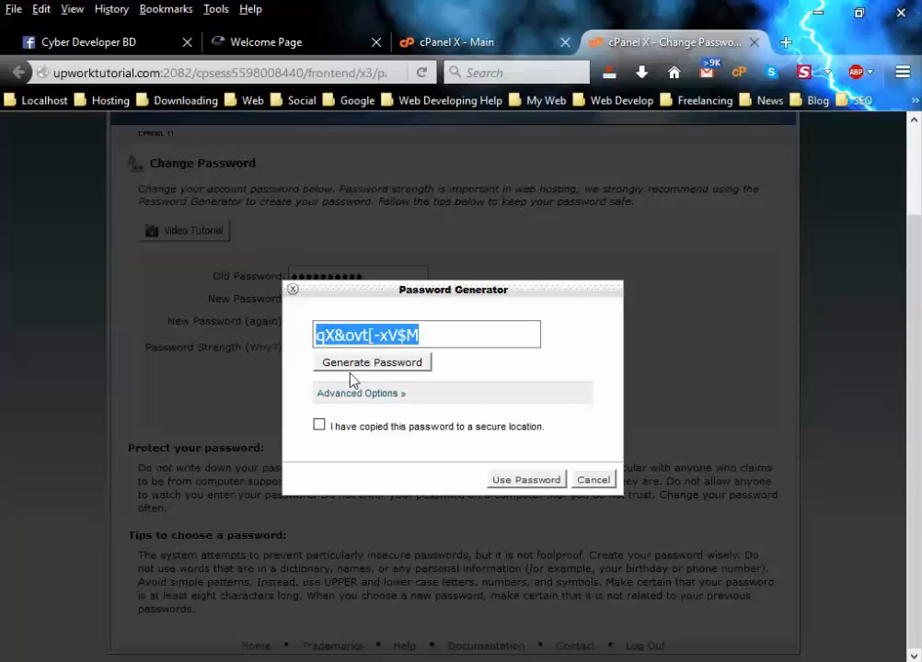
left_click(378, 364)
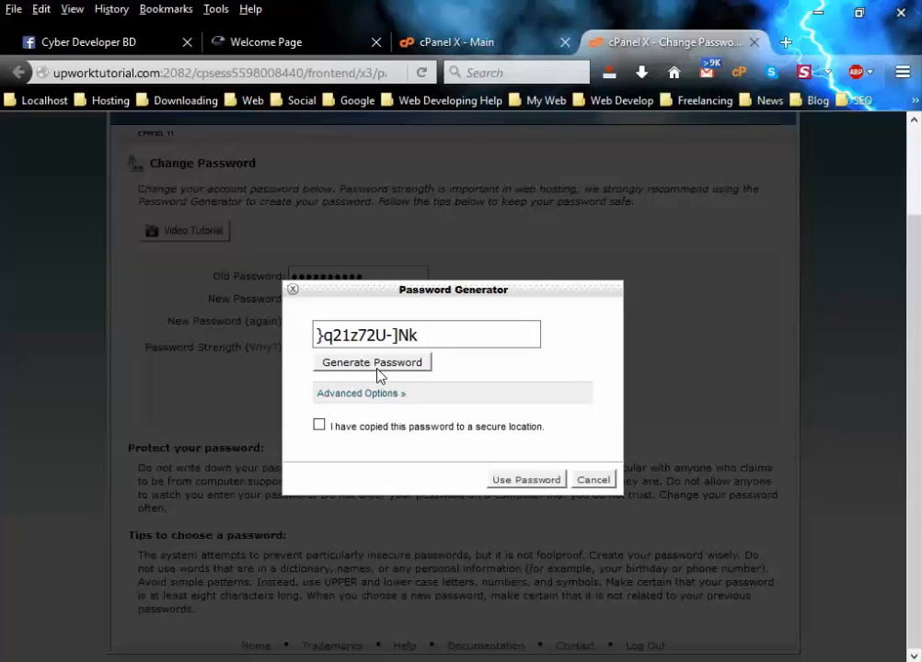
left_click(378, 365)
left_click(377, 364)
left_click(404, 366)
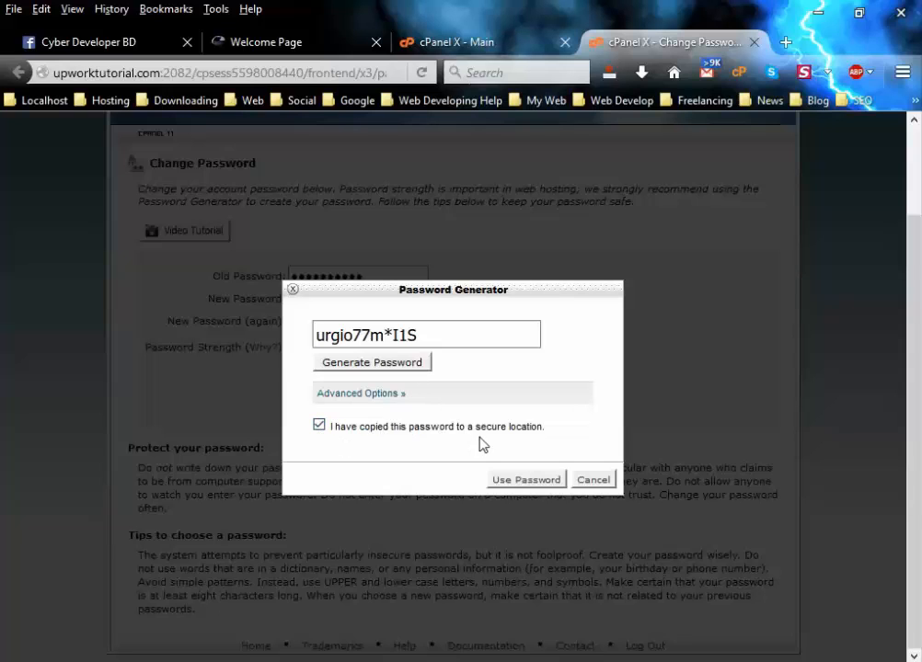
left_click(525, 481)
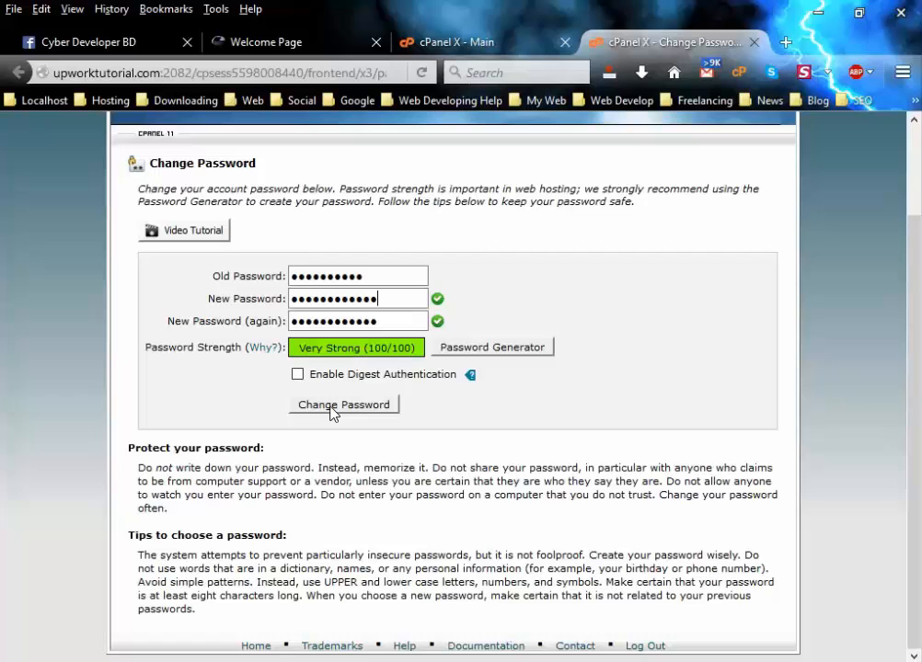
Close the Change Password tab and return to the cPanel dashboard.
left_click(753, 42)
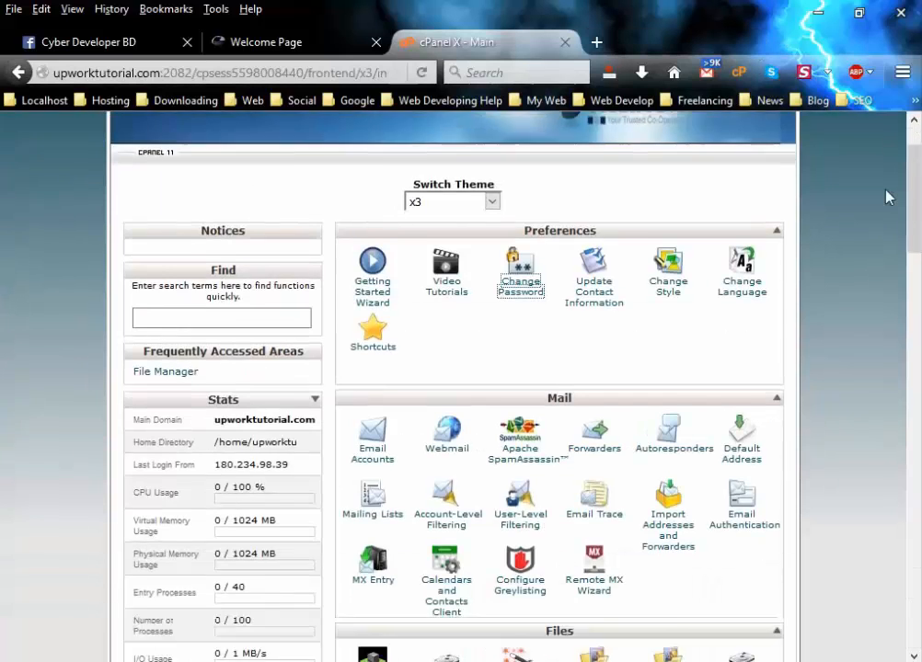
scroll(888, 196, "down", 1)
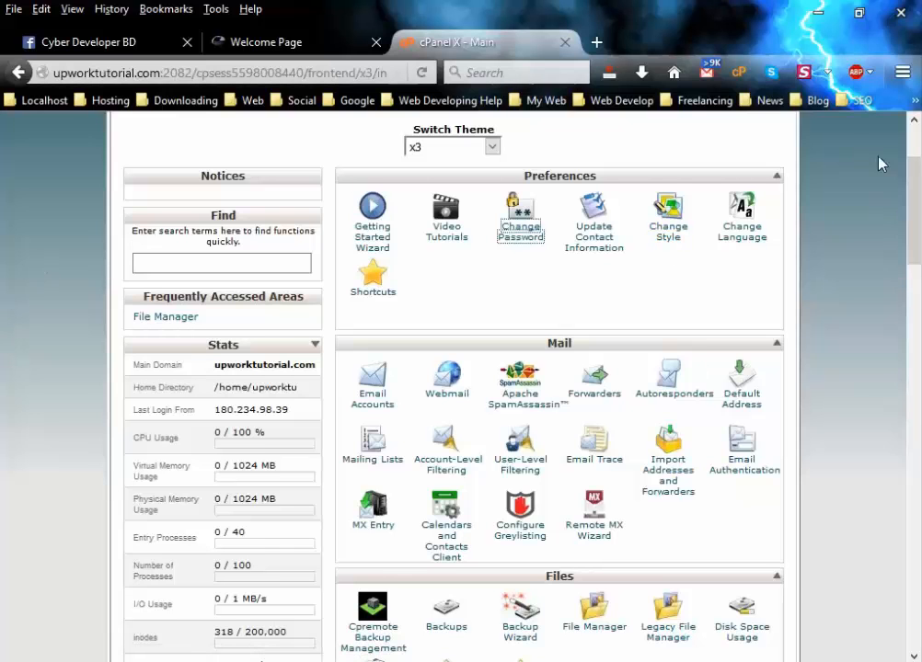
scroll(916, 299, "down", 3)
scroll(916, 299, "up", 3)
scroll(667, 286, "up", 3)
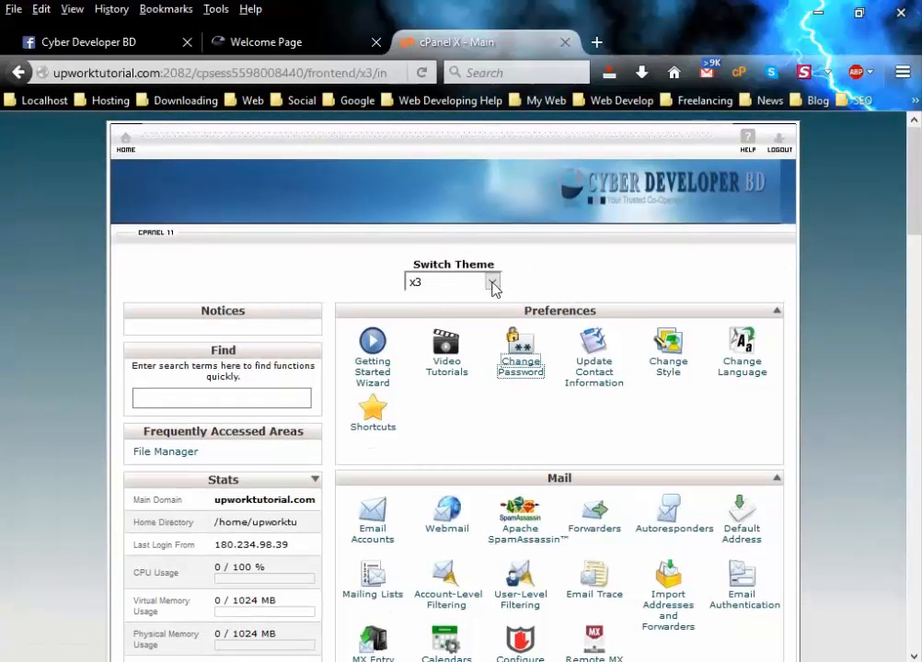
Keep the x3 theme in Switch Theme and scroll down to the Files section.
left_click(492, 281)
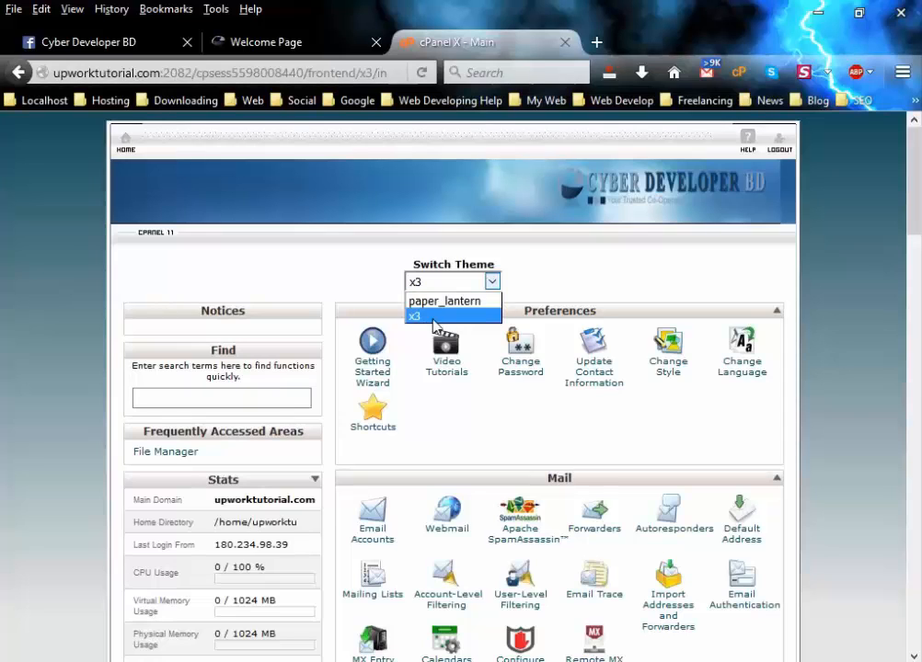
left_click(583, 294)
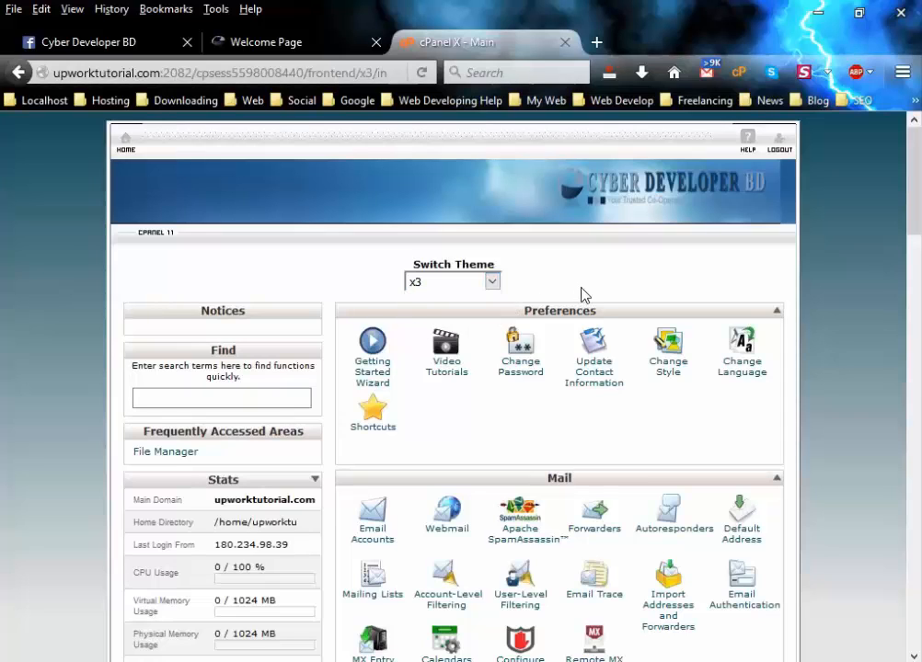
scroll(680, 362, "down", 3)
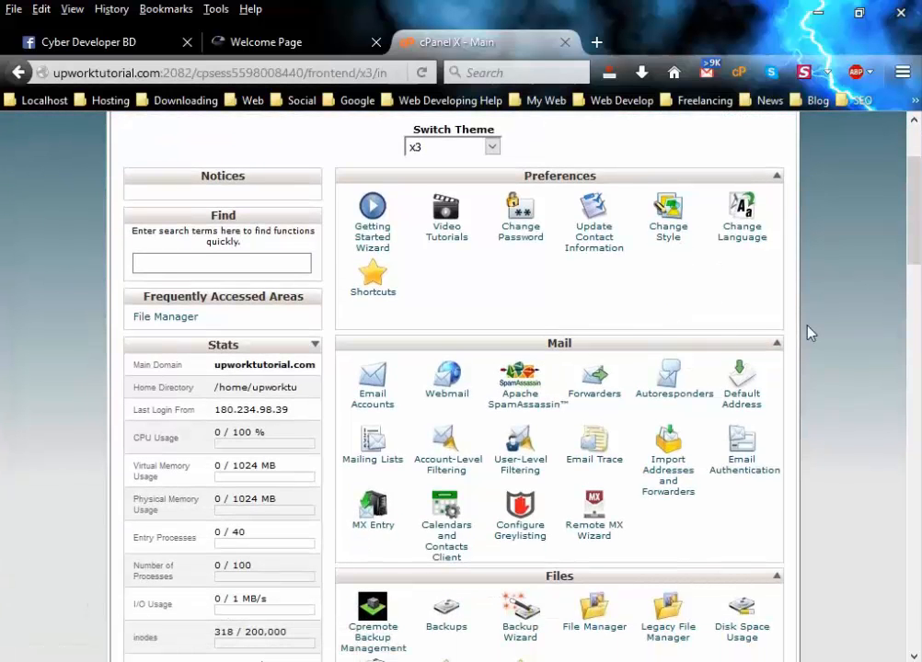
scroll(808, 333, "down", 3)
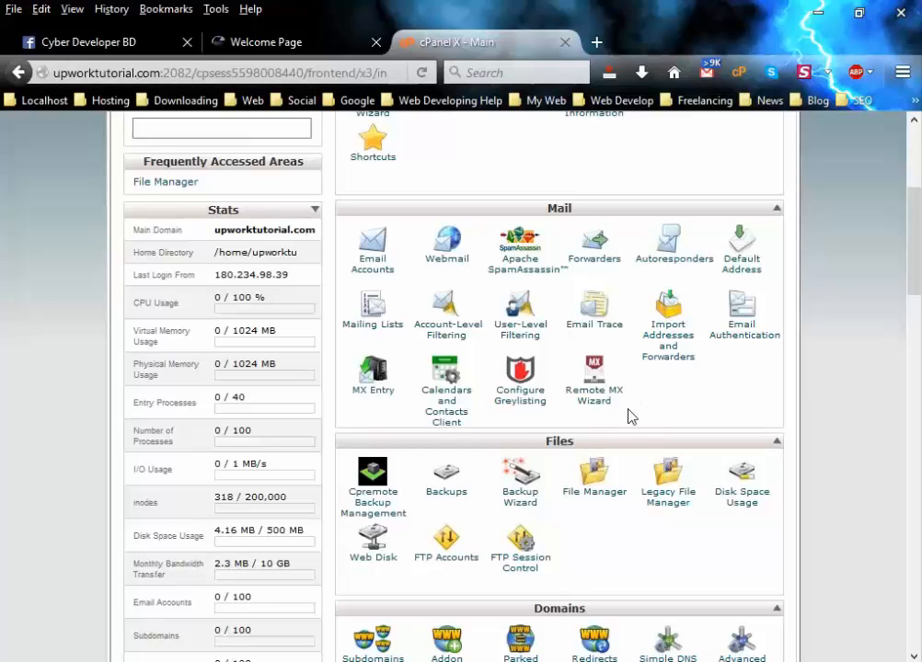
scroll(632, 417, "down", 3)
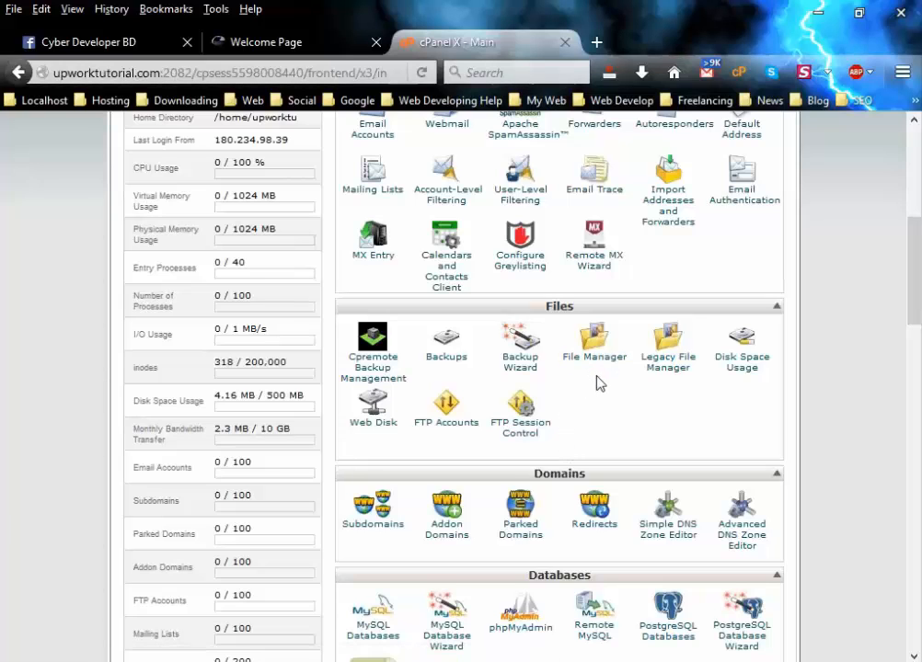
left_click(257, 48)
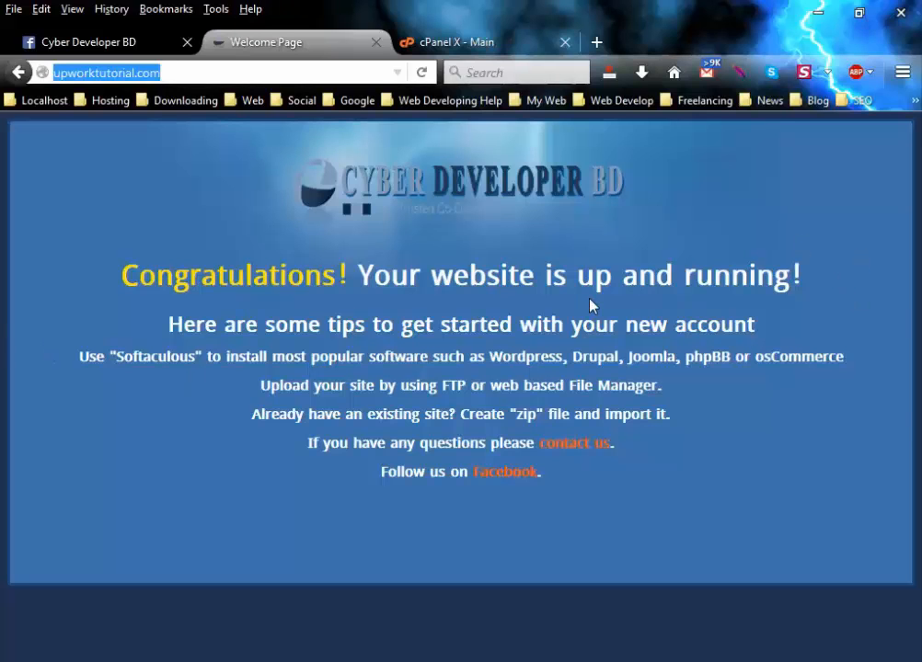
left_click(483, 46)
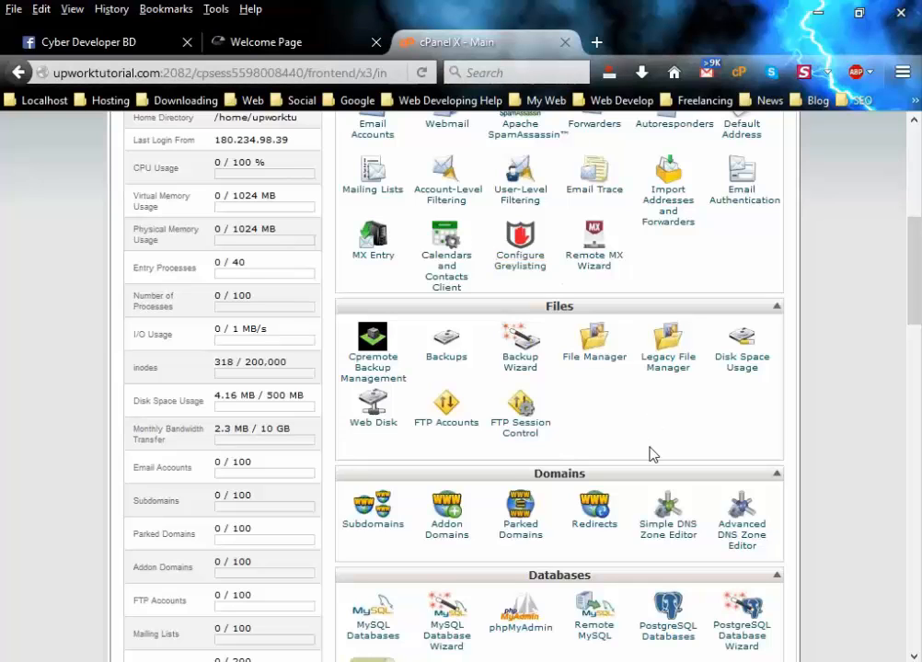
Open File Manager and list public_html, showing cgi-bin and index.html (2.04 KB).
left_click(592, 358)
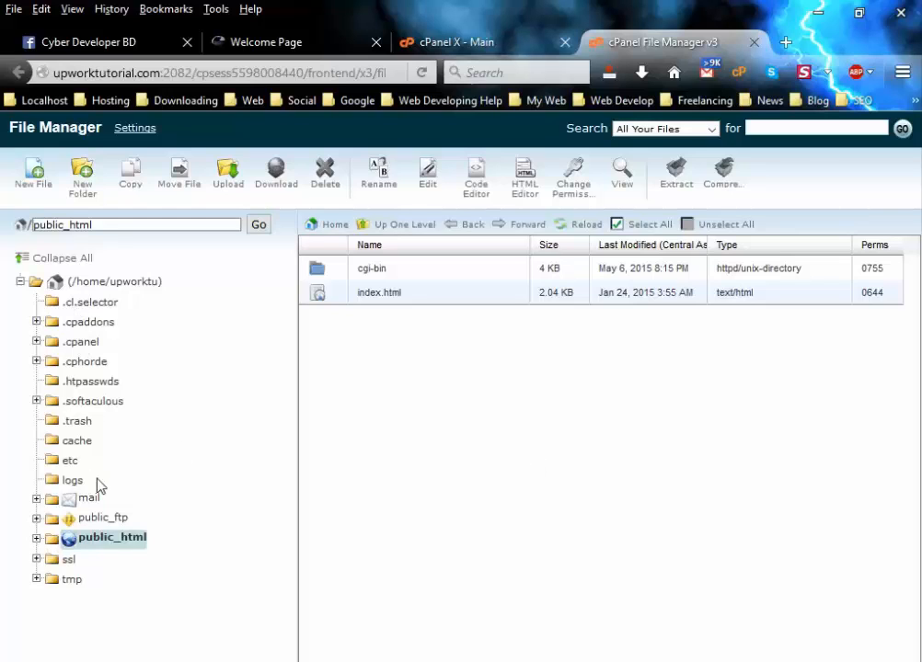
left_click(90, 544)
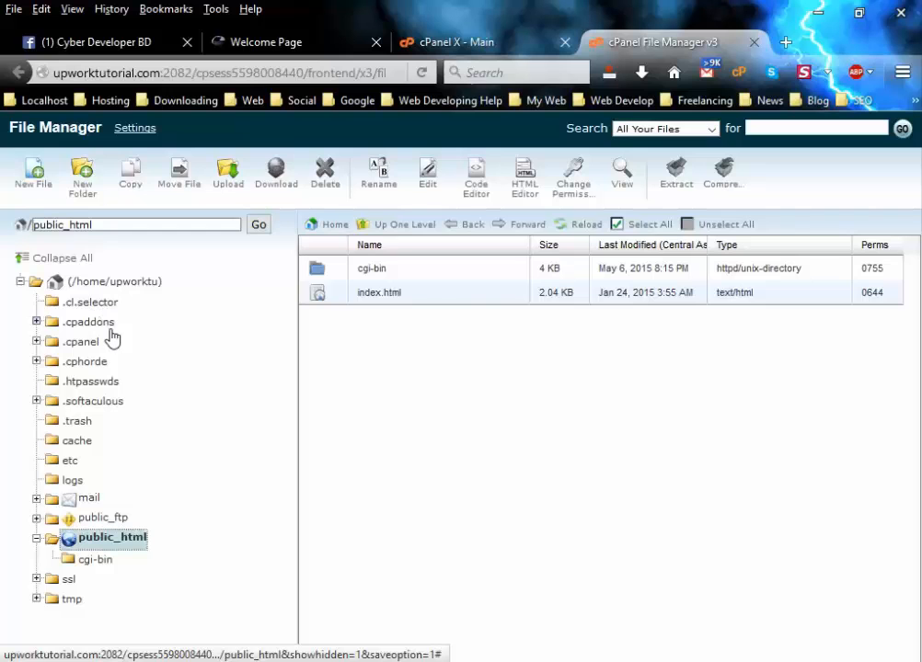
left_click(414, 41)
scroll(331, 414, "down", 3)
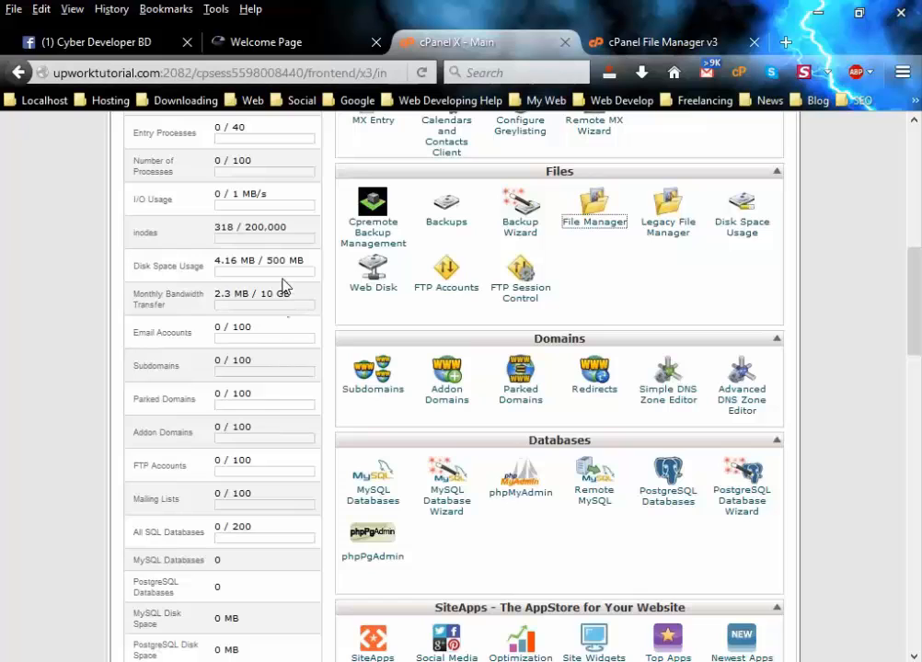
left_click(644, 42)
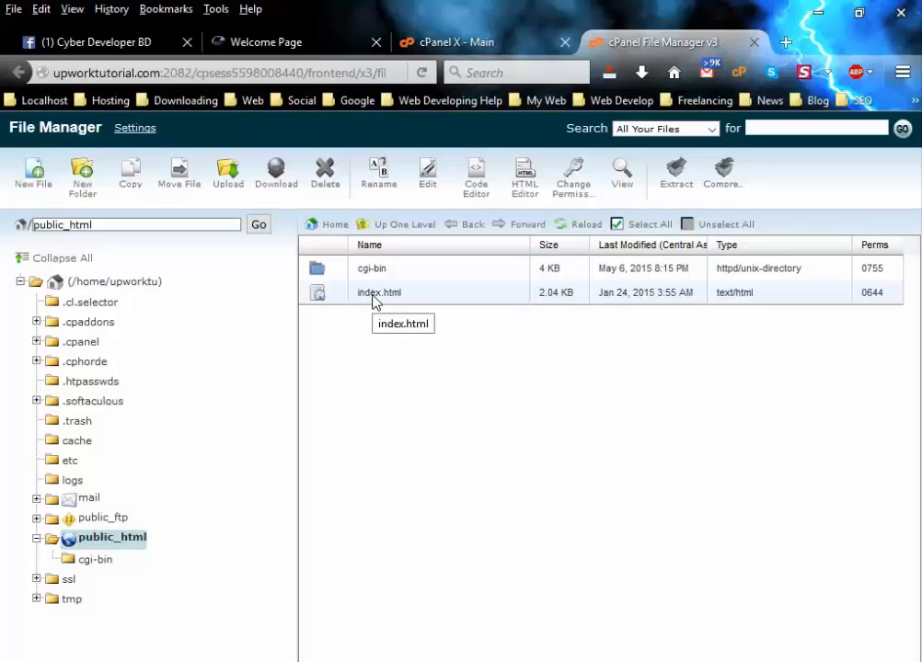
Check the live welcome page, then delete index.html from public_html.
left_click(294, 42)
left_click(161, 73)
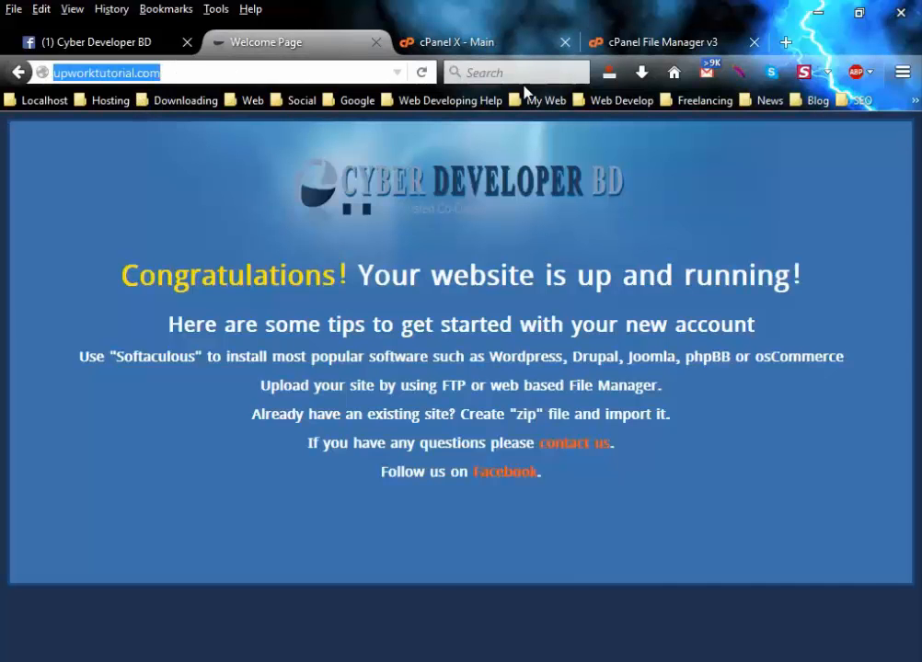
left_click(657, 43)
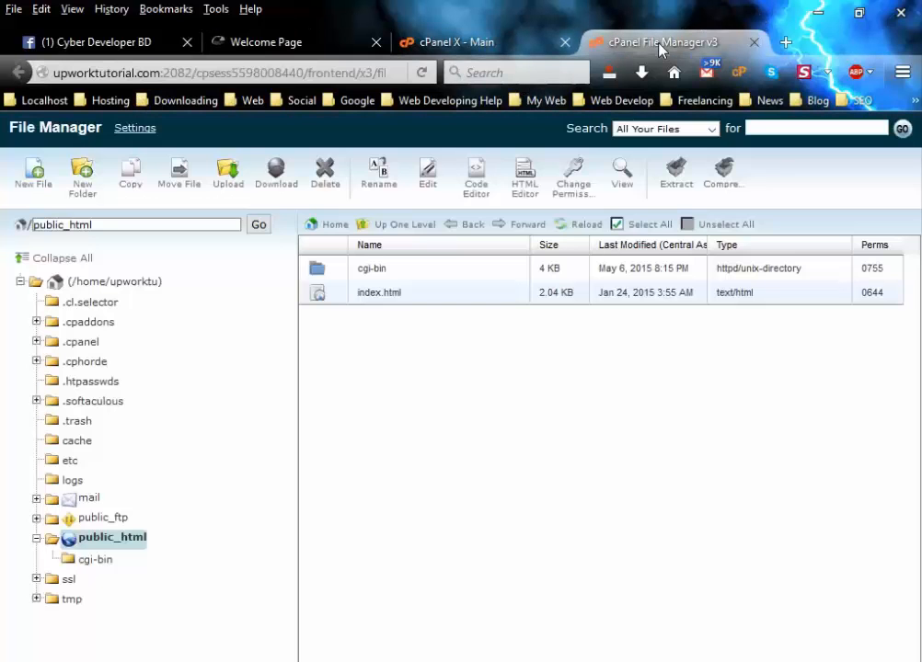
left_click(376, 293)
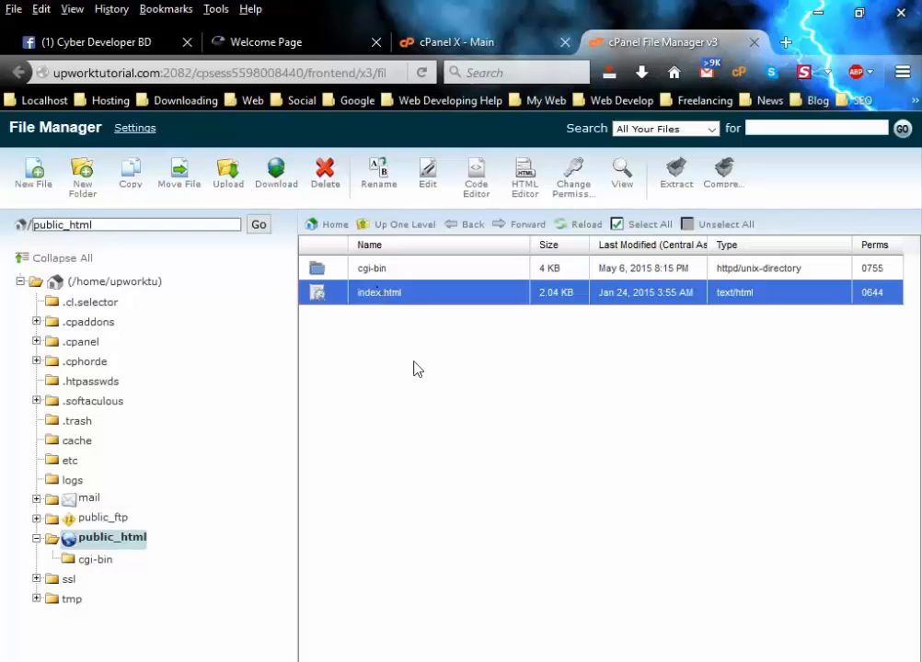
left_click(325, 175)
left_click(587, 444)
Reload the live site to confirm it now shows an 'Index of /' listing with cgi-bin/.
left_click(244, 41)
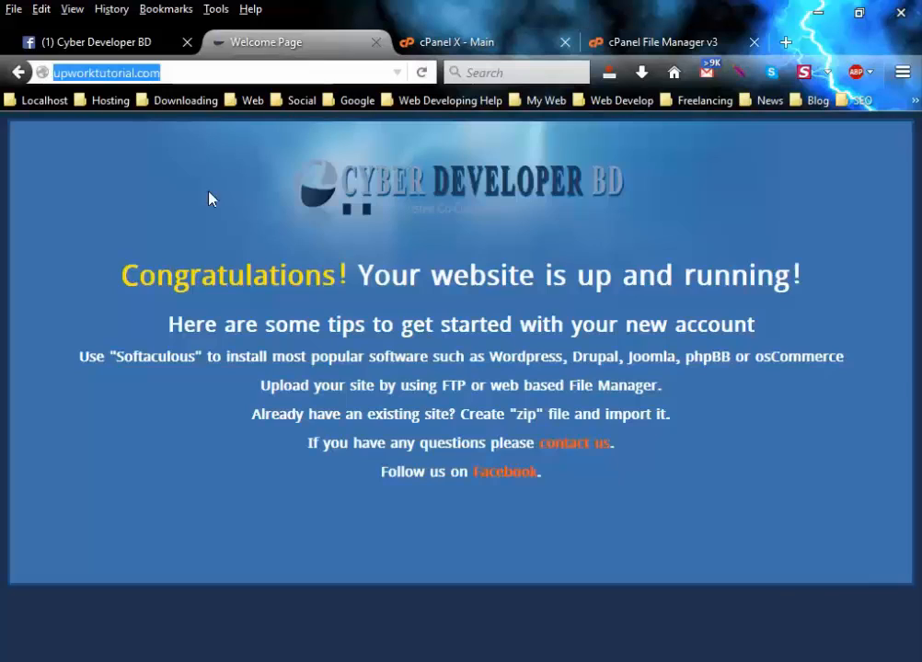
left_click(422, 71)
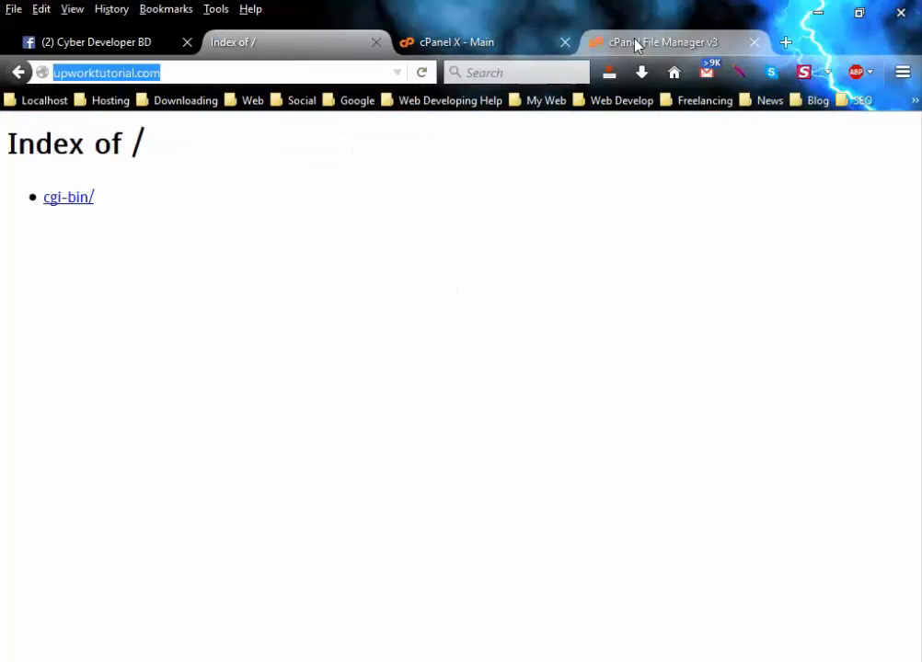
left_click(636, 46)
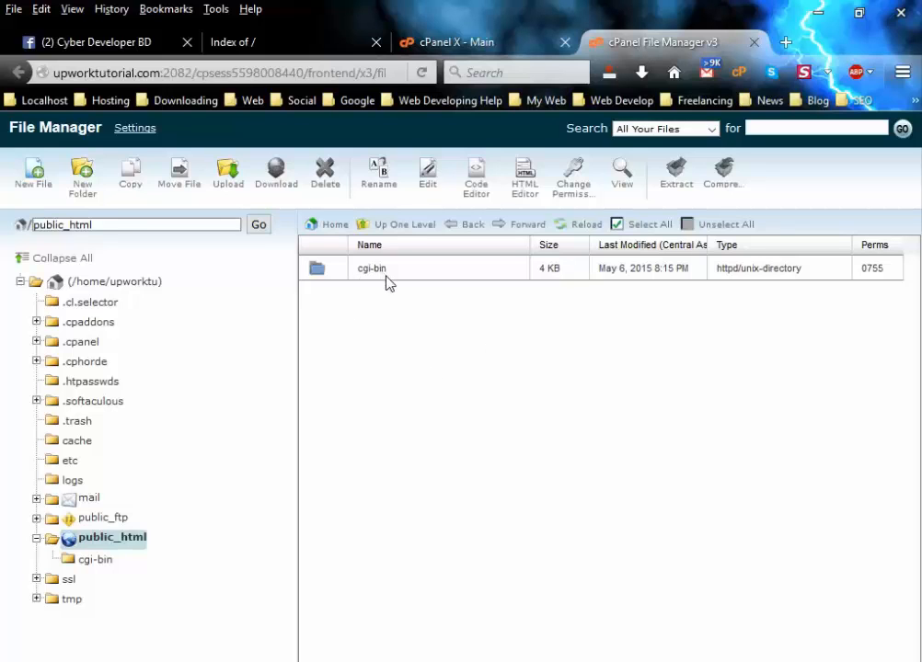
left_click(245, 43)
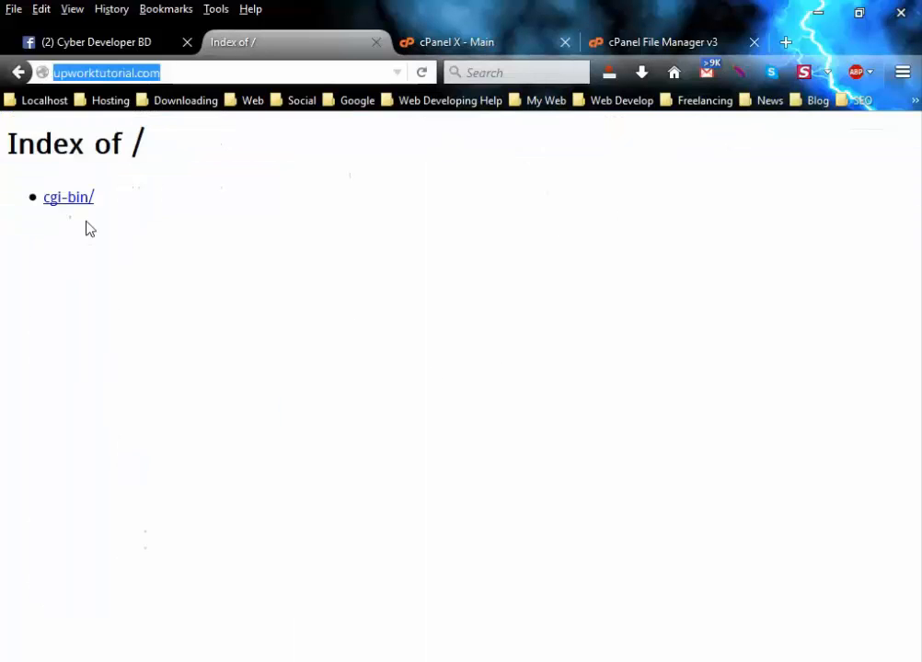
left_click(657, 37)
Delete the cgi-bin folder from public_html and reload the live site.
left_click(370, 271)
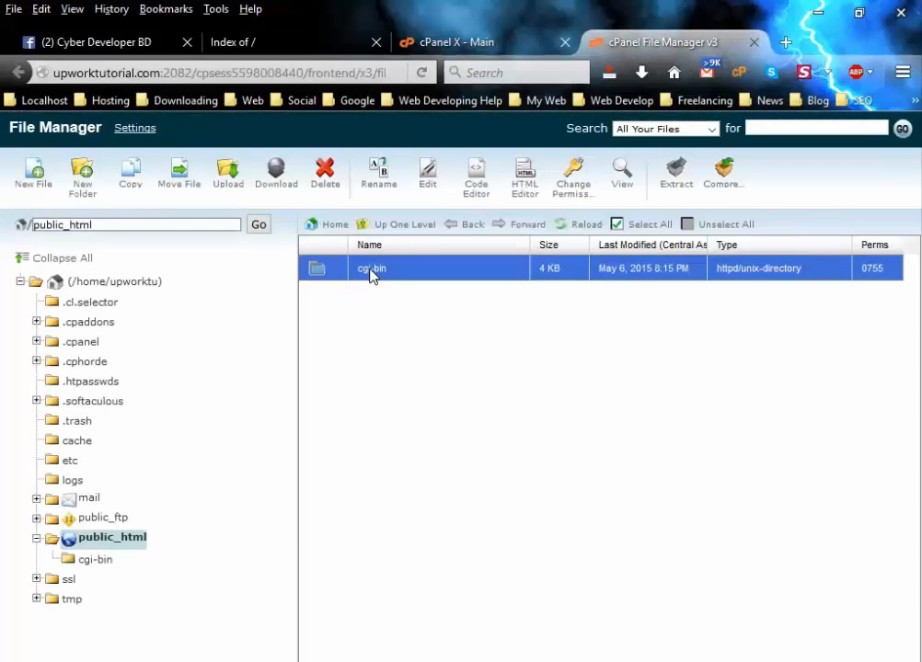
left_click(327, 176)
left_click(570, 451)
left_click(276, 41)
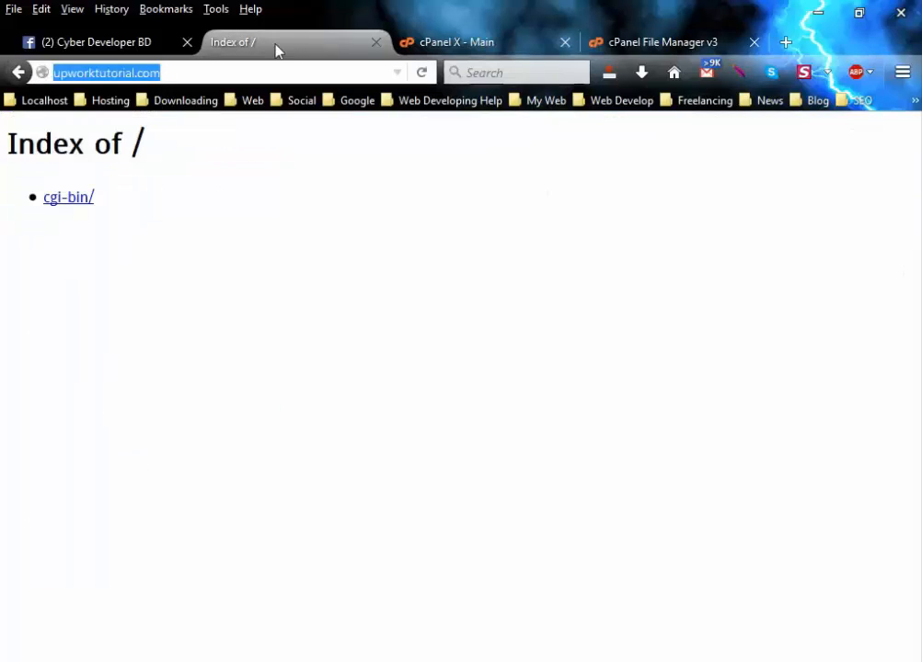
left_click(423, 74)
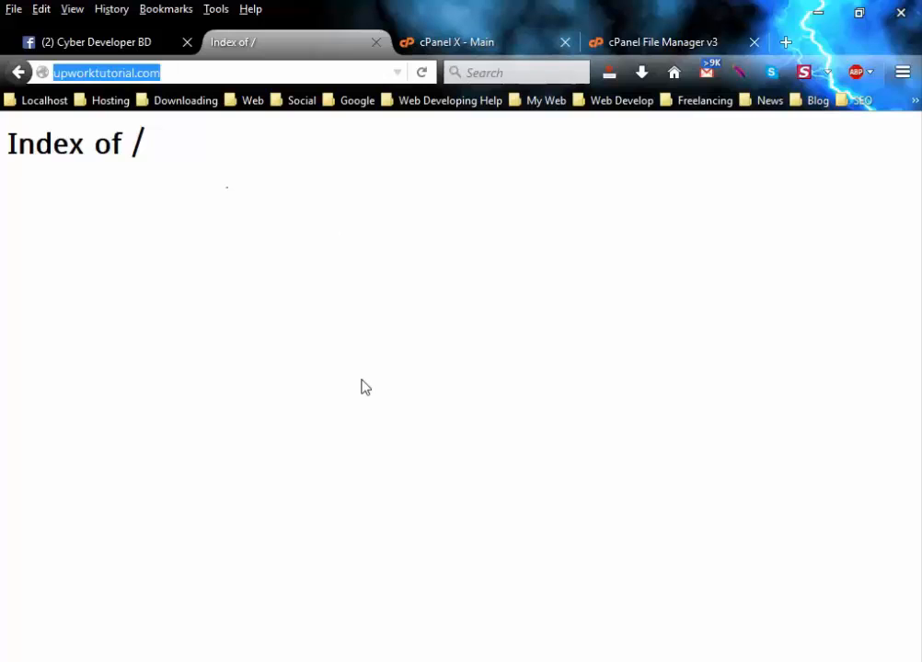
Confirm the live 'Index of /' page is blank, then select Shalfa-College-Banner5.jpg on the desktop.
left_click(644, 46)
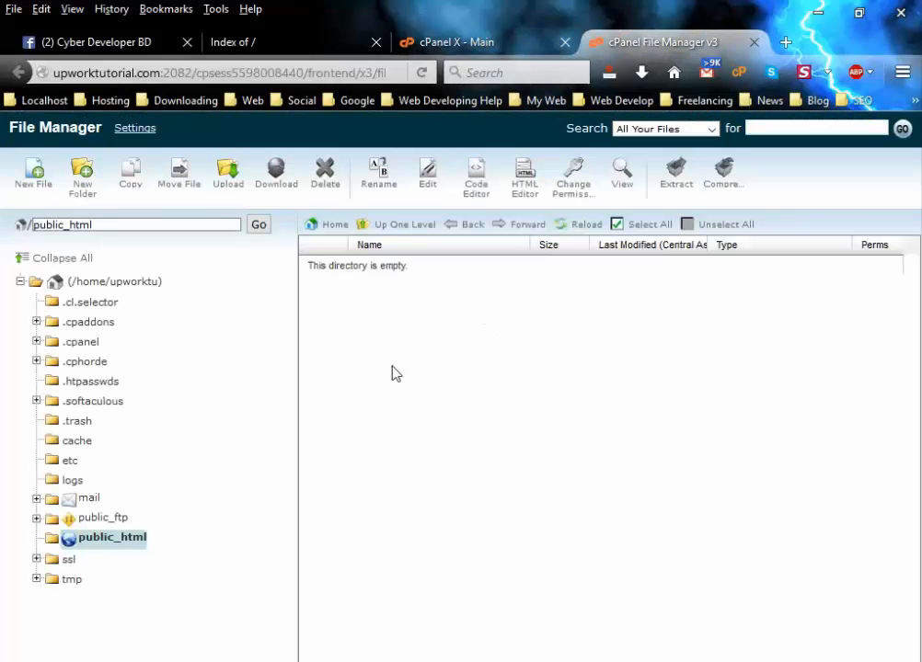
left_click(252, 46)
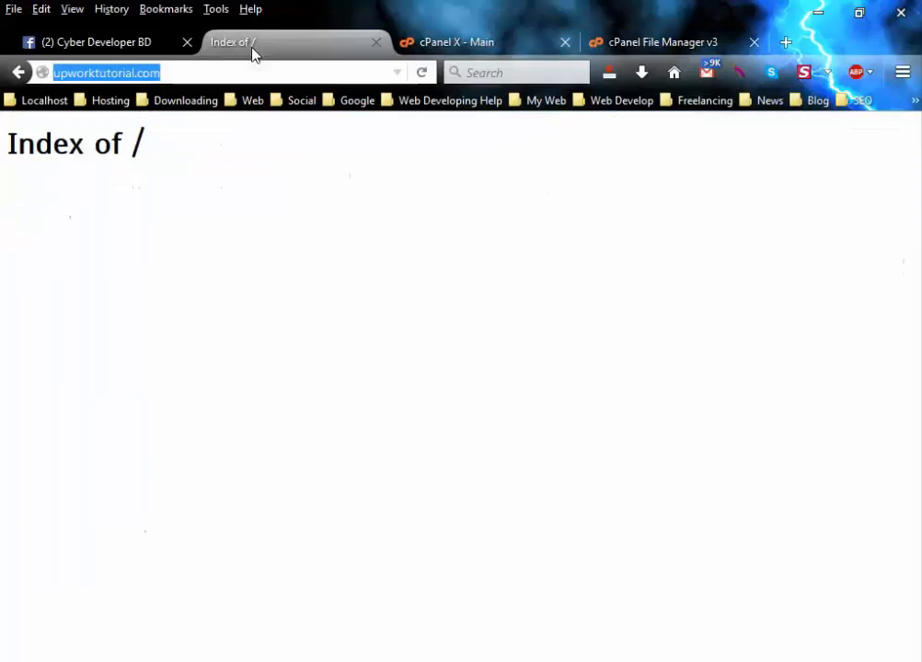
left_click(653, 47)
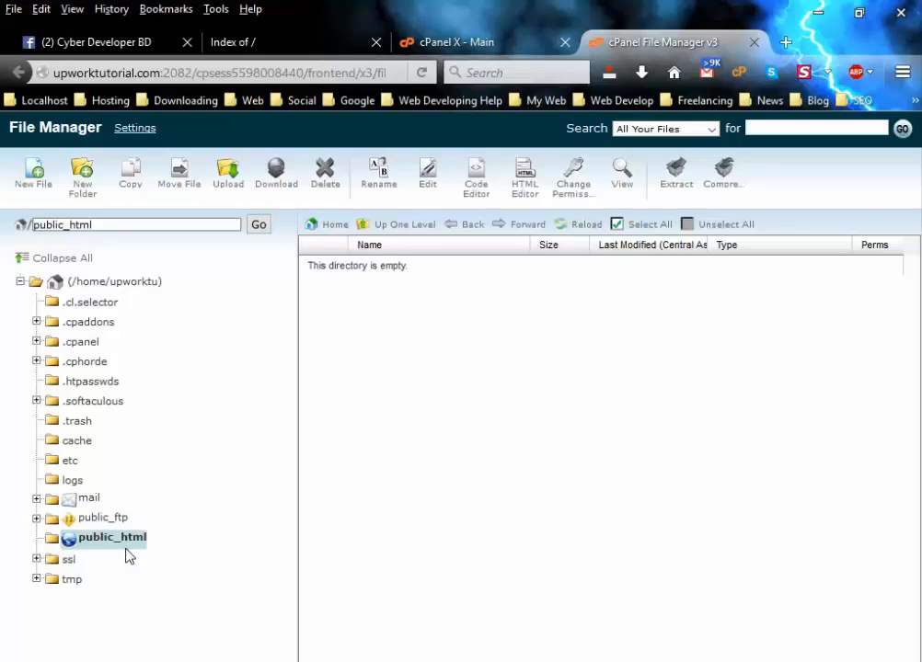
left_click(286, 39)
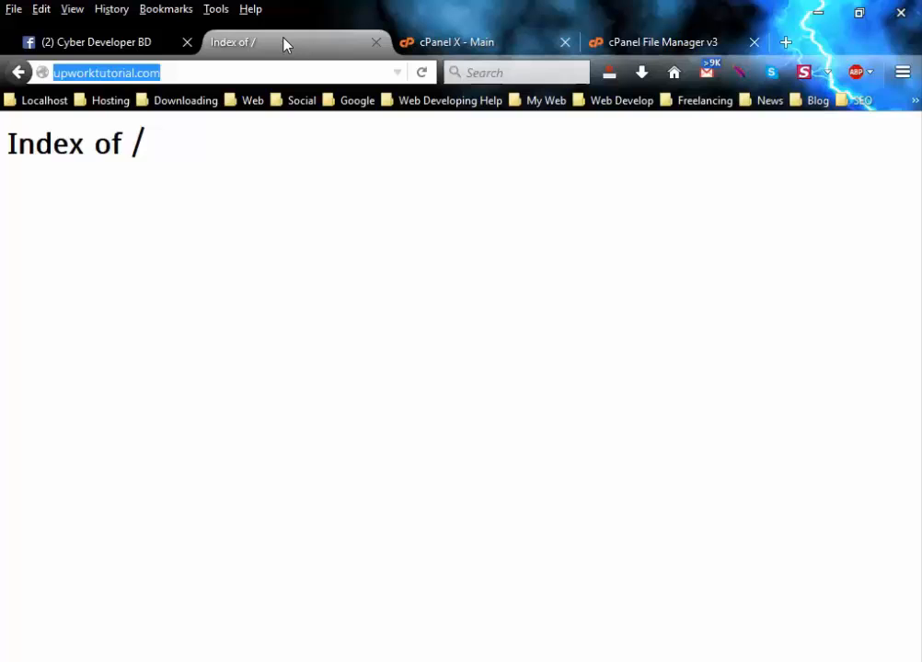
left_click(611, 51)
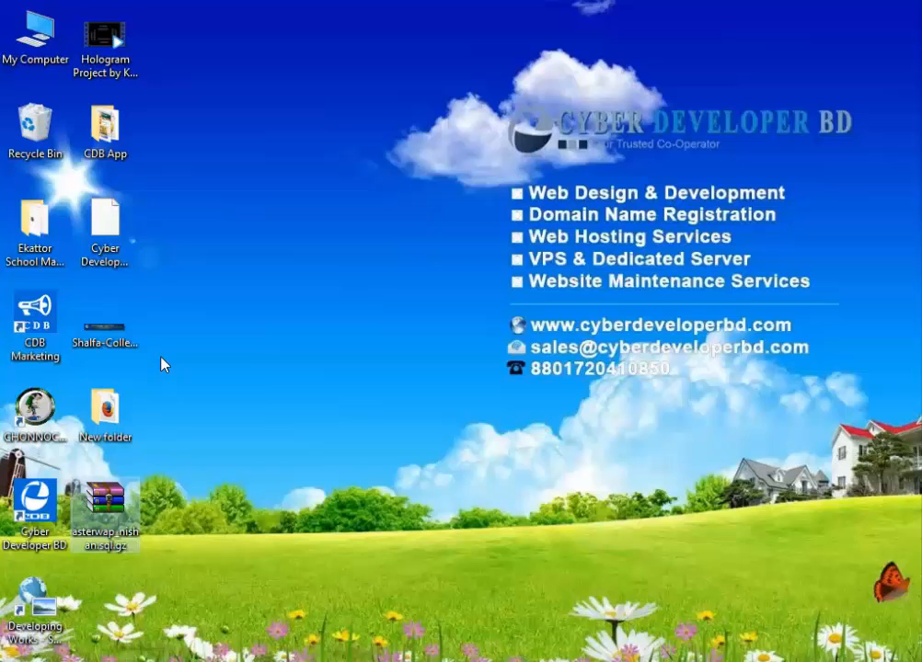
left_click(107, 348)
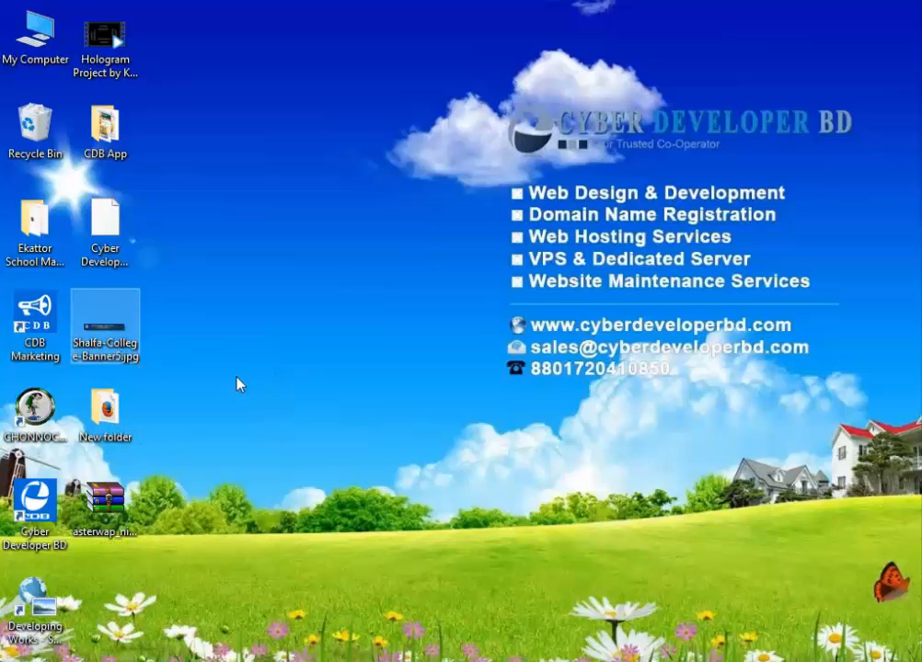
Upload Shalfa-College-Banner5.jpg from the Desktop into public_html and refresh the listing to show it.
left_click(241, 451)
left_click(243, 661)
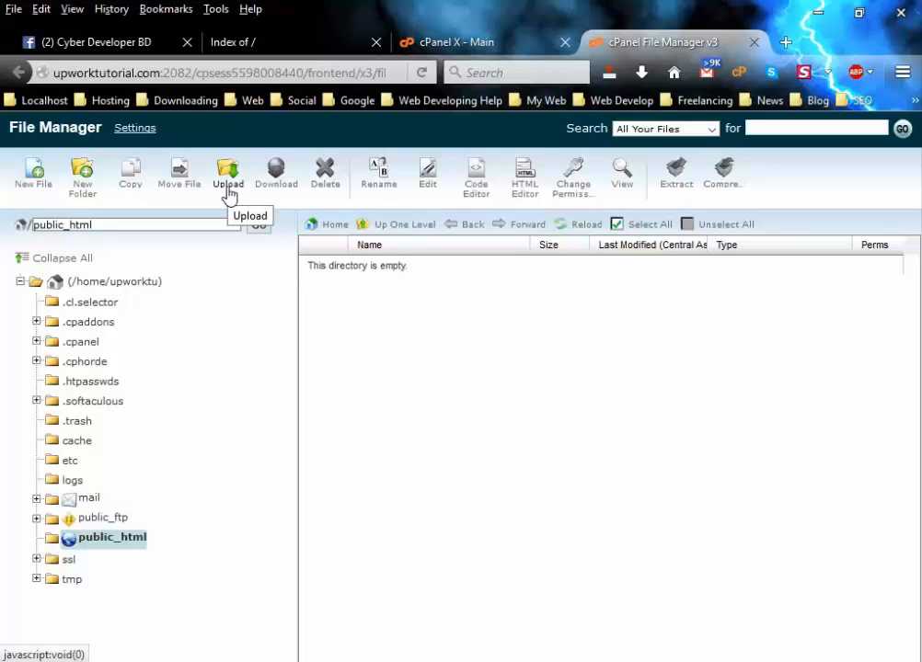
left_click(229, 191)
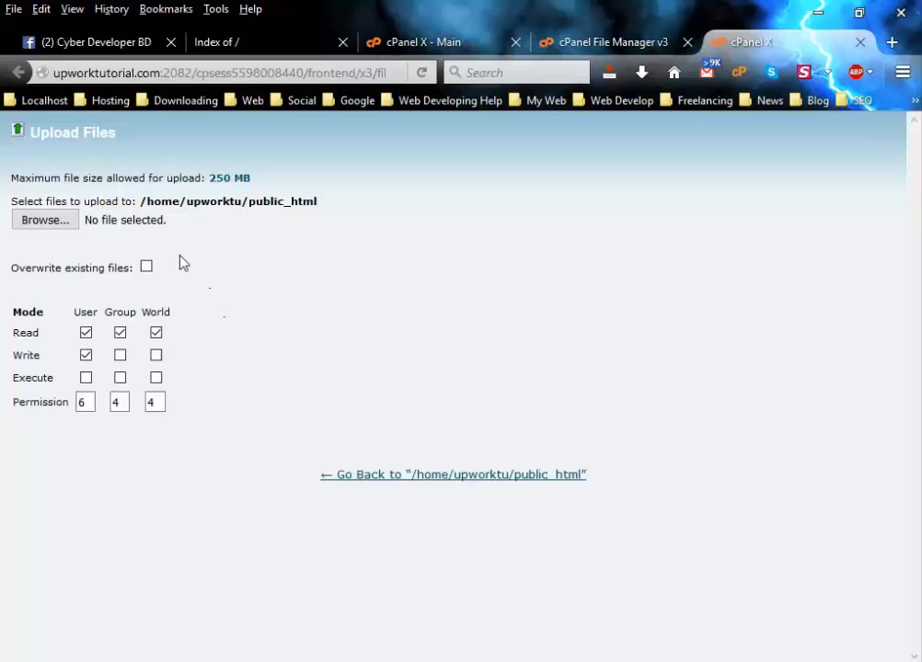
left_click(30, 224)
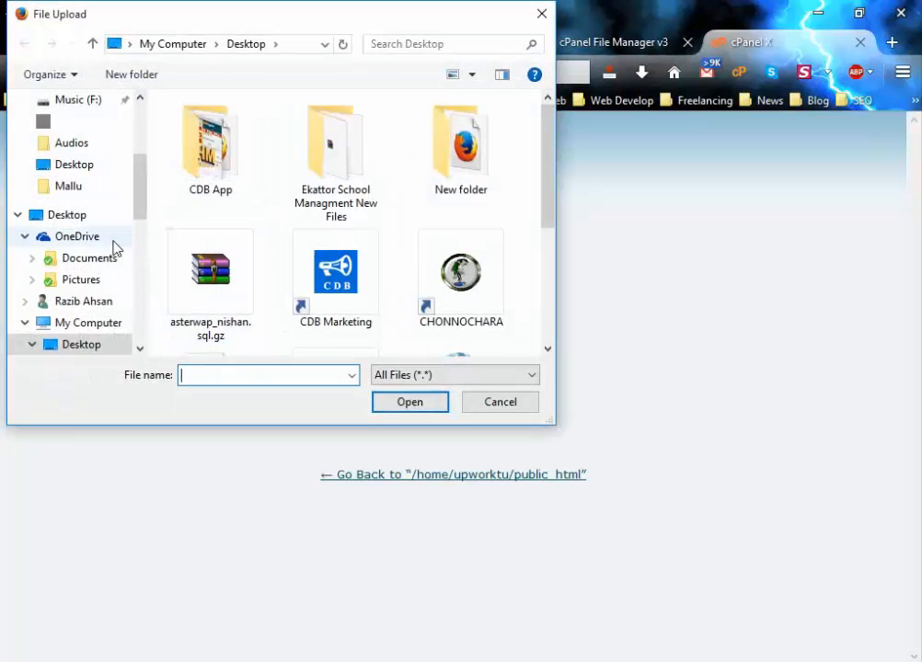
left_click(74, 219)
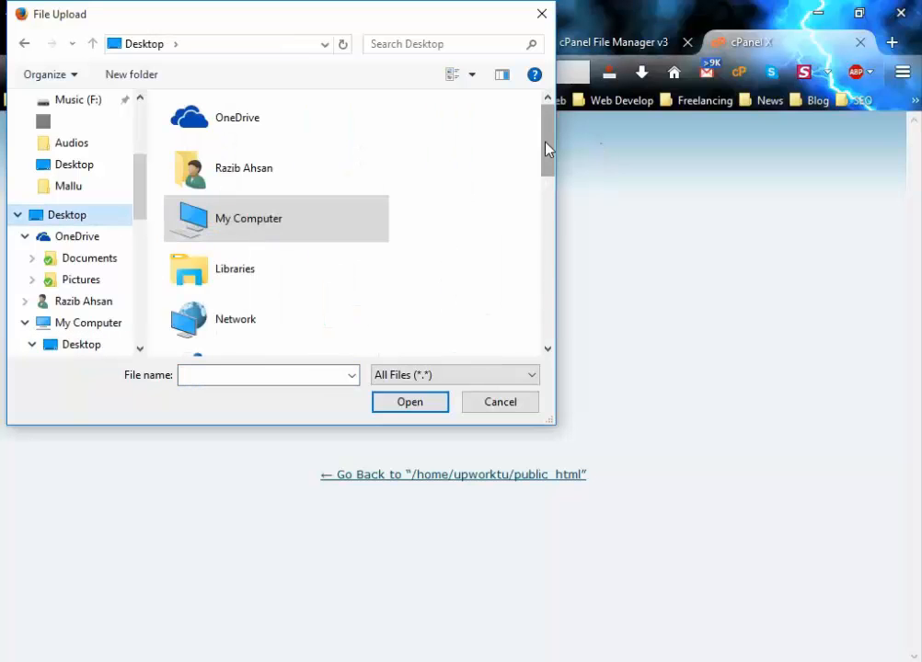
left_click_drag(548, 144, 556, 325)
double_click(259, 327)
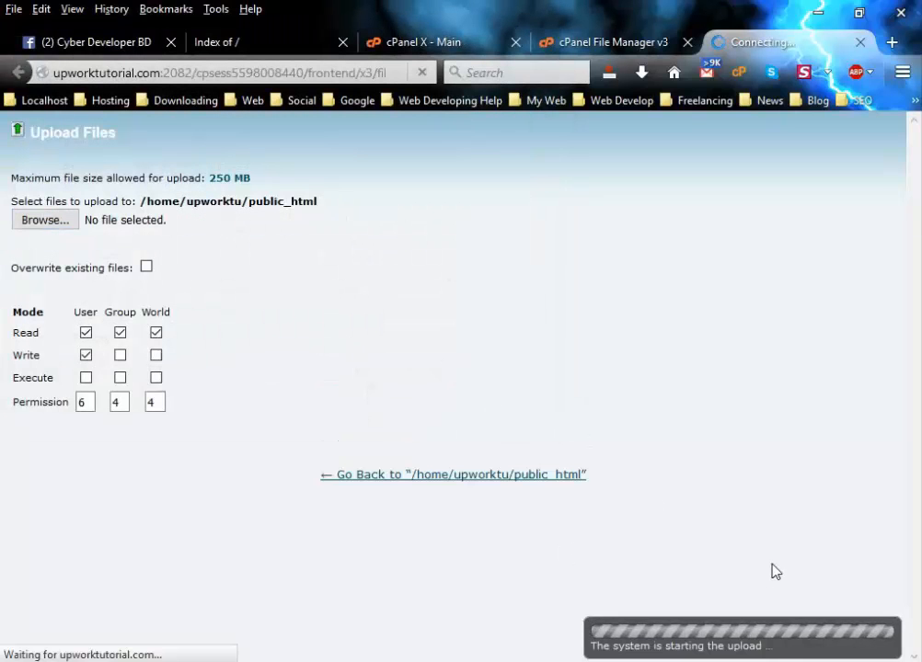
left_click(589, 42)
left_click(101, 541)
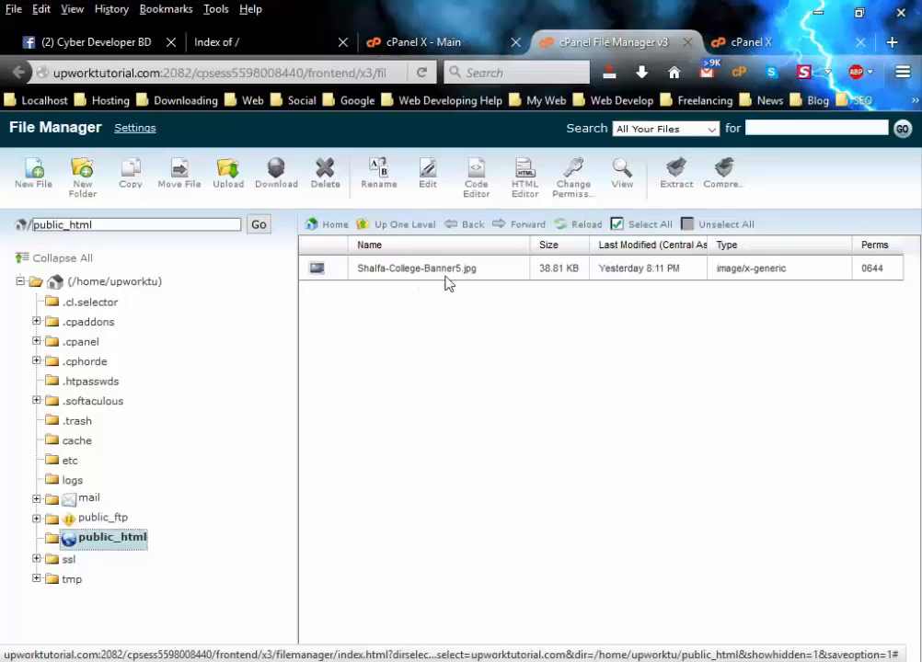
left_click(243, 41)
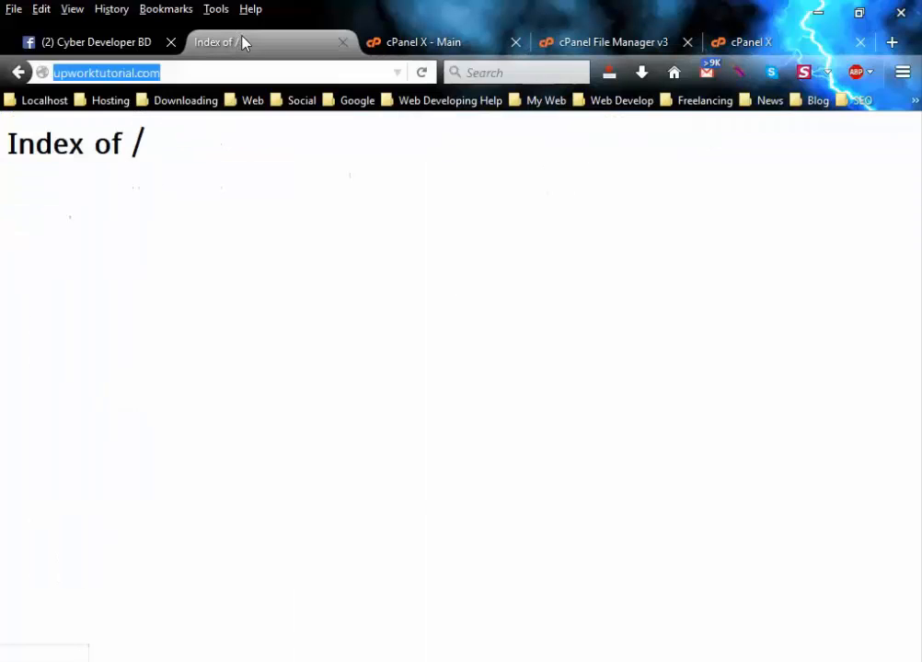
left_click(425, 73)
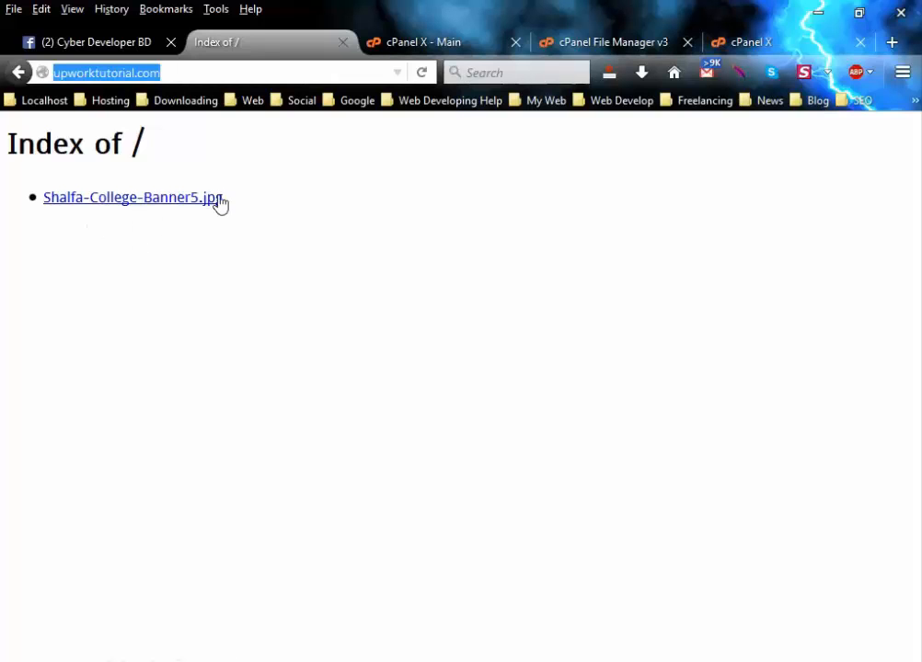
left_click(121, 204)
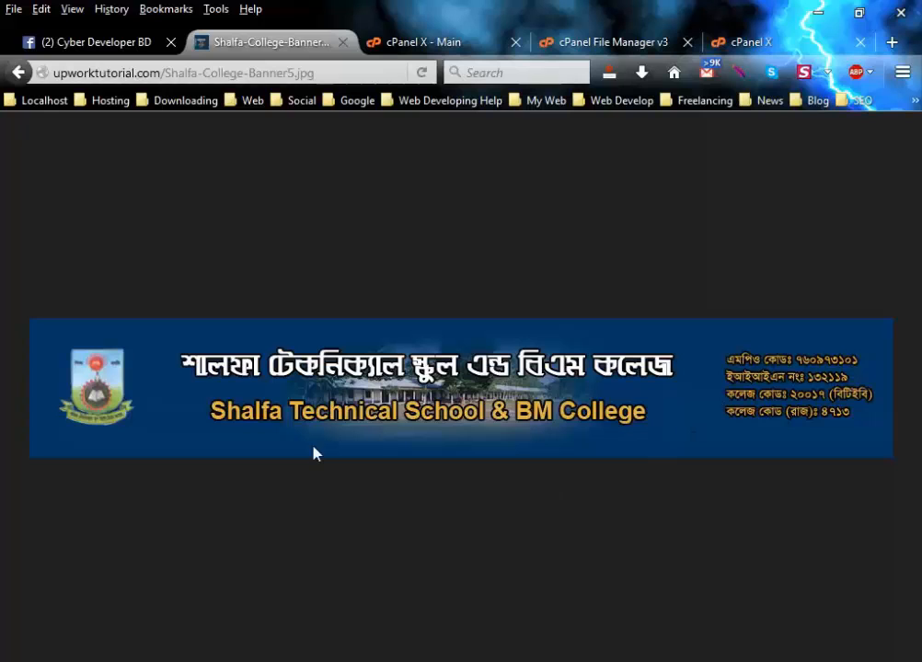
left_click(18, 73)
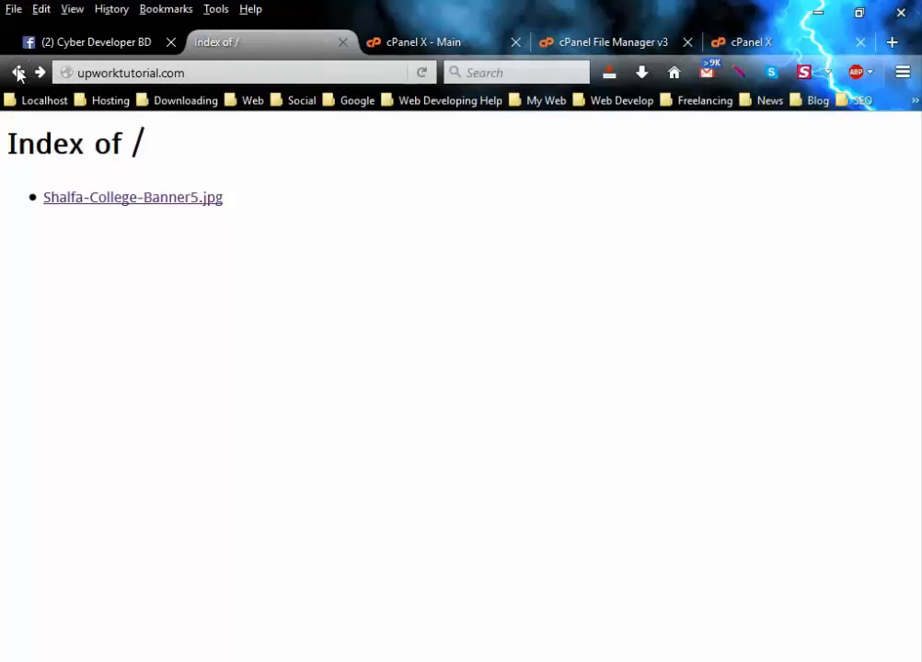
left_click(586, 46)
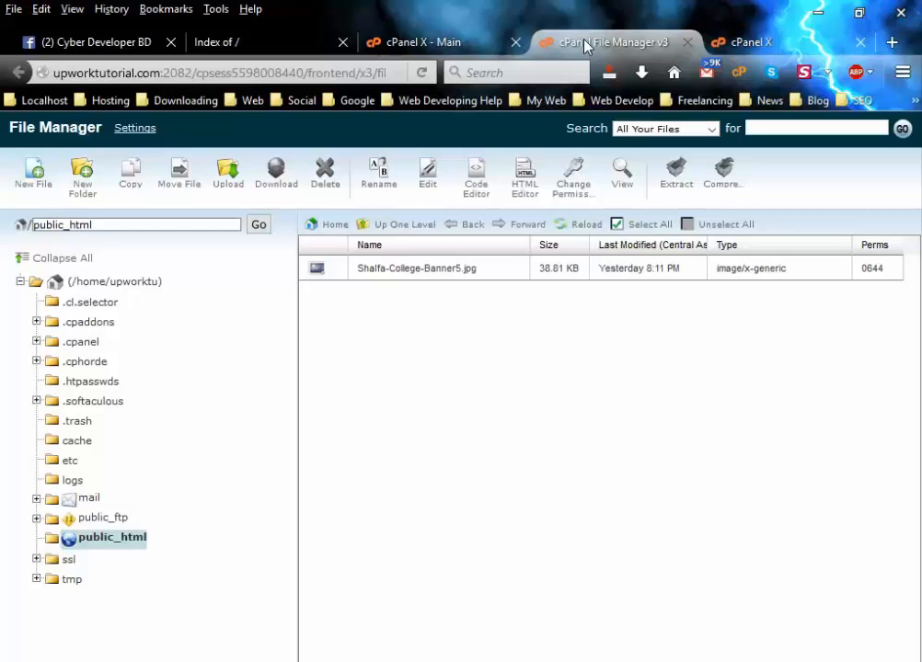
left_click(438, 269)
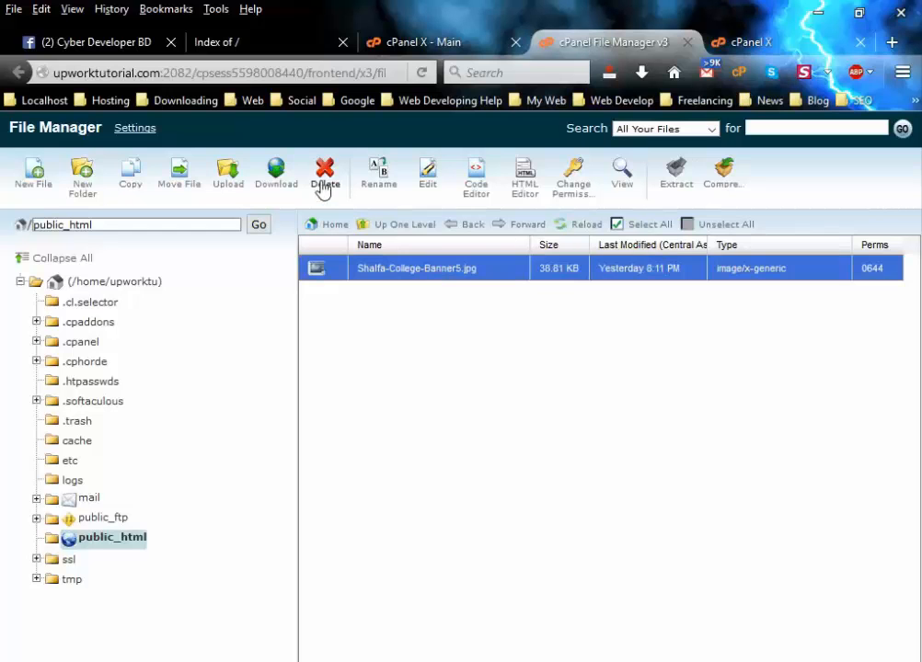
Delete Shalfa-College-Banner5.jpg from public_html and confirm the deletion.
left_click(322, 184)
left_click(580, 449)
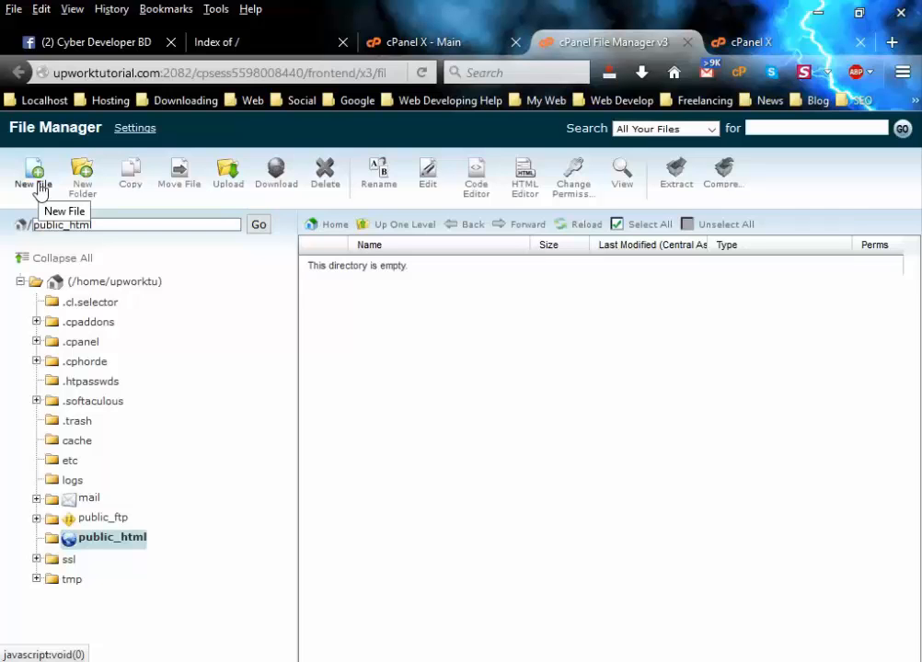
Create a new empty file named index.html in public_html.
left_click(38, 187)
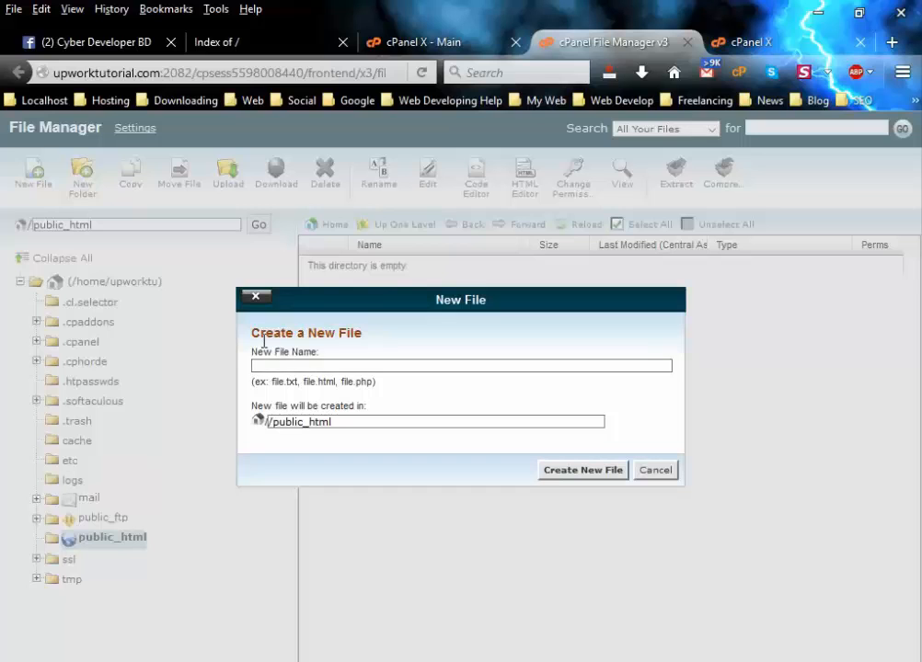
left_click(258, 366)
left_click(290, 365)
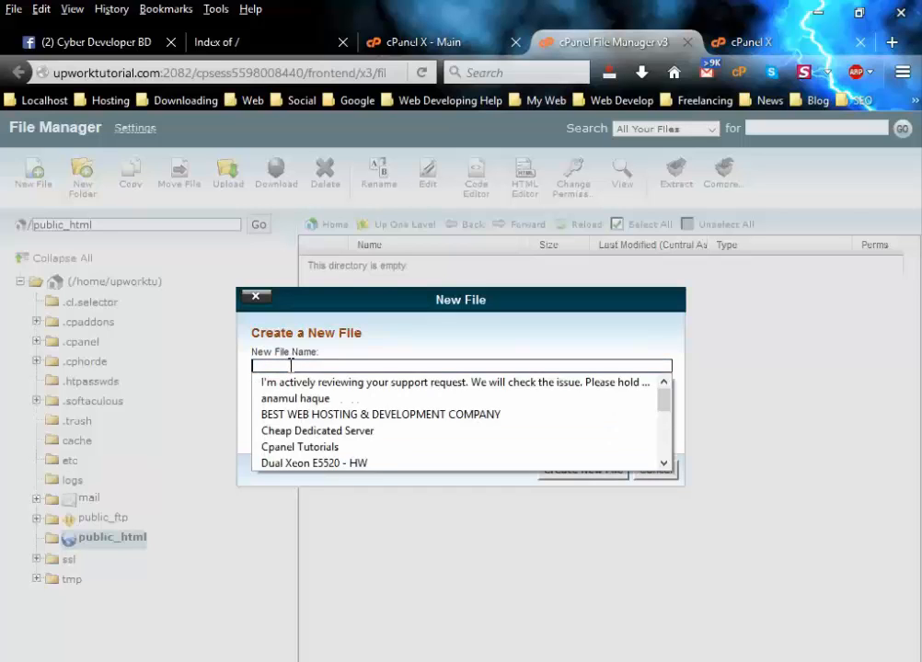
left_click(292, 365)
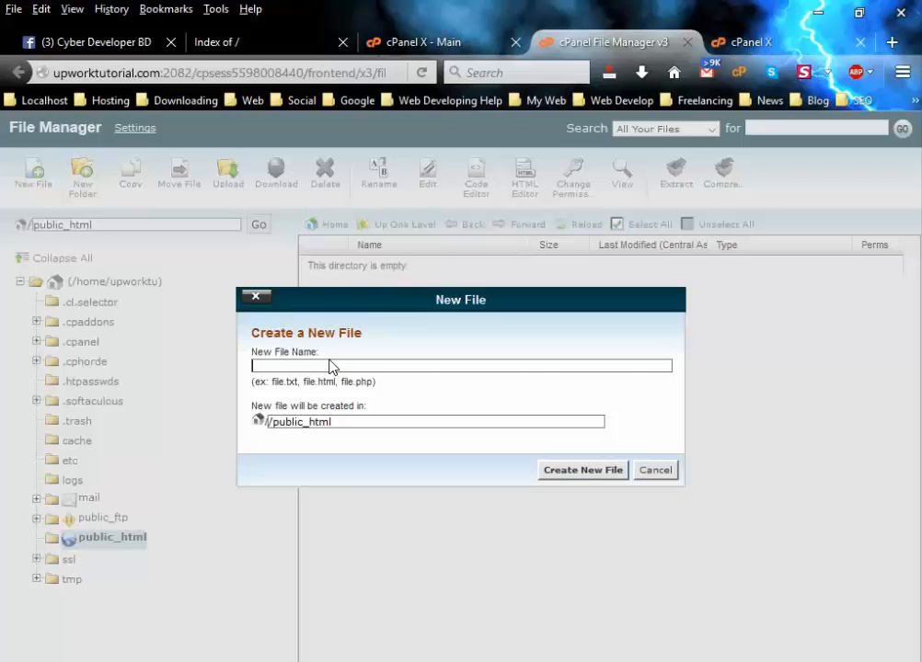
type("in")
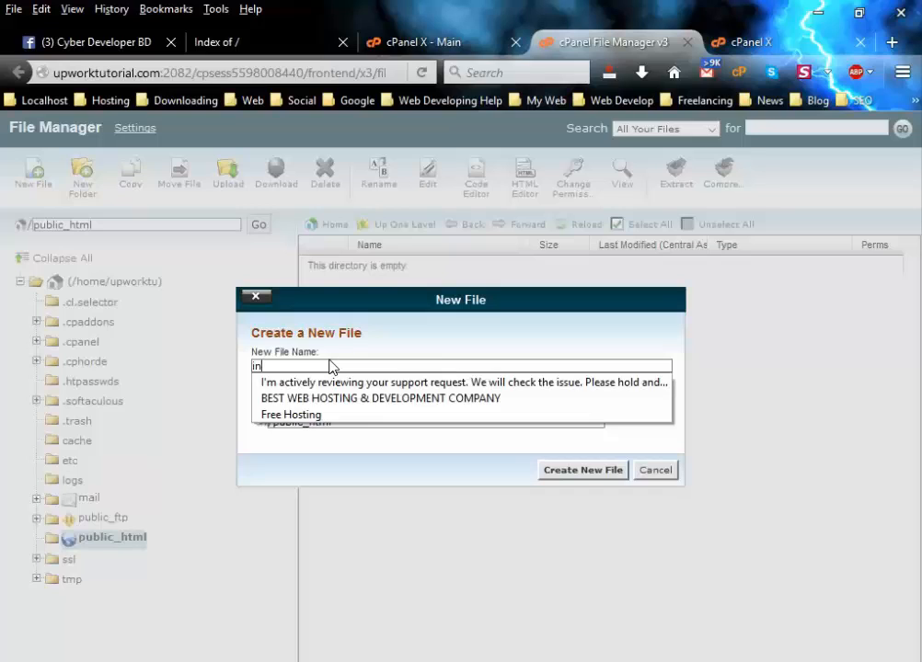
type("de")
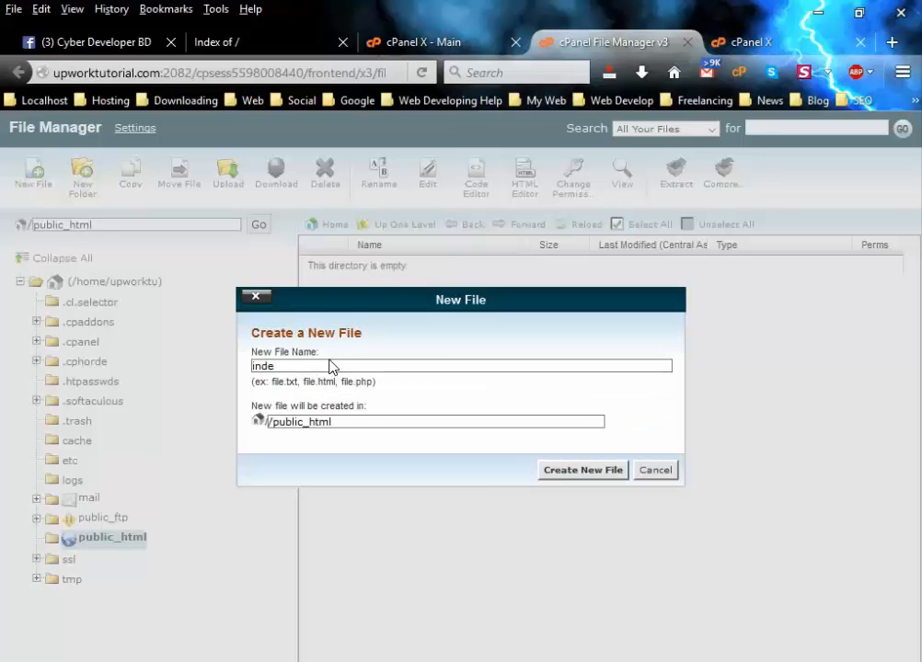
type("x.html")
left_click(592, 476)
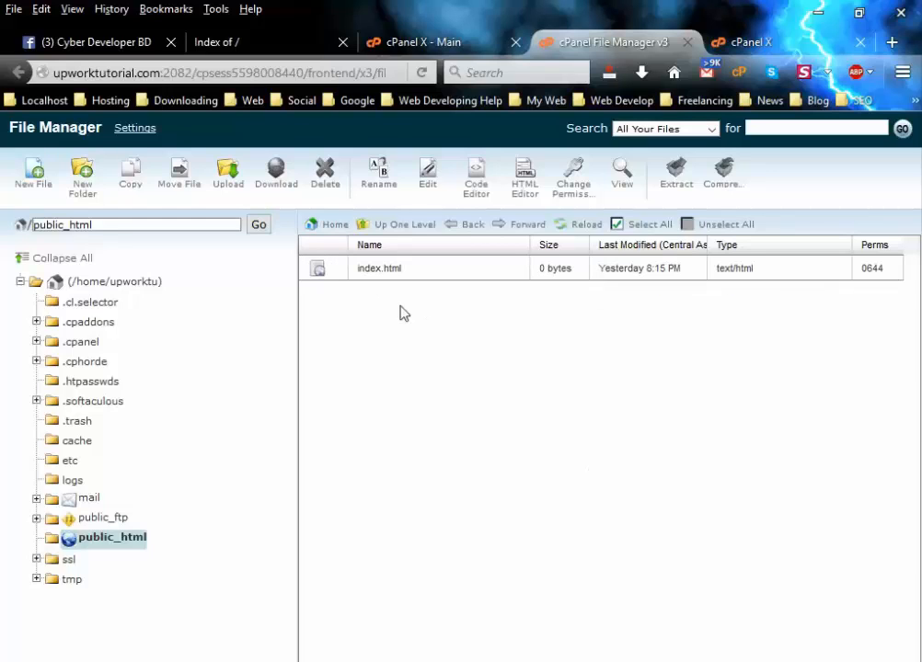
Reload the live site to confirm it shows a blank page, then close the leftover upload tab.
left_click(376, 276)
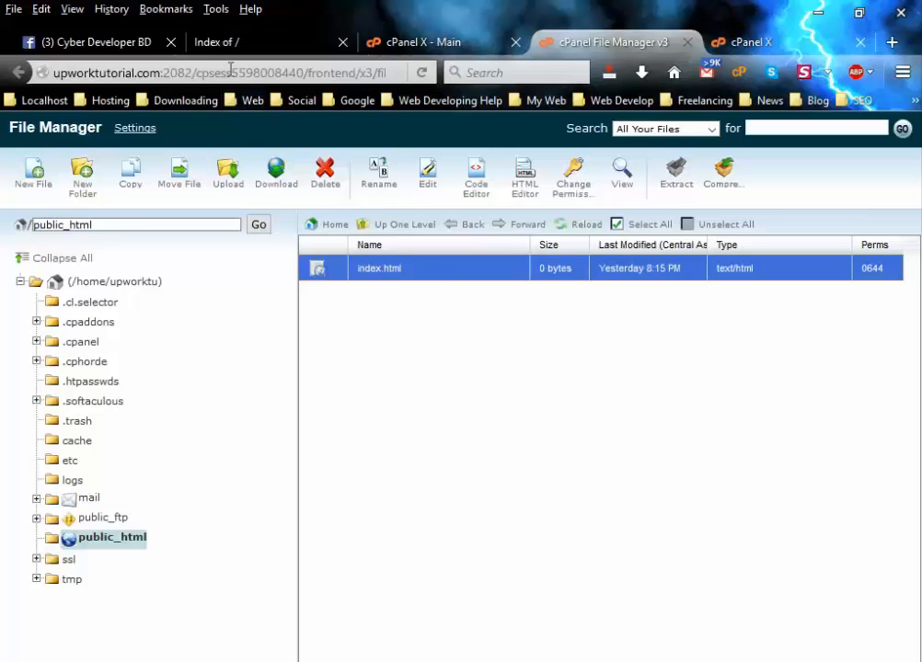
left_click(227, 37)
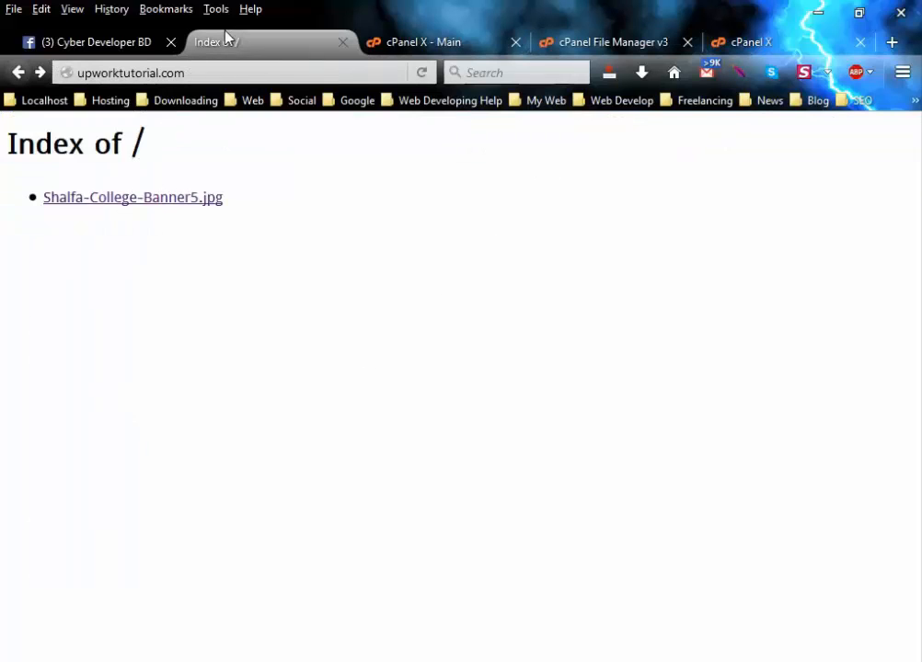
left_click(422, 72)
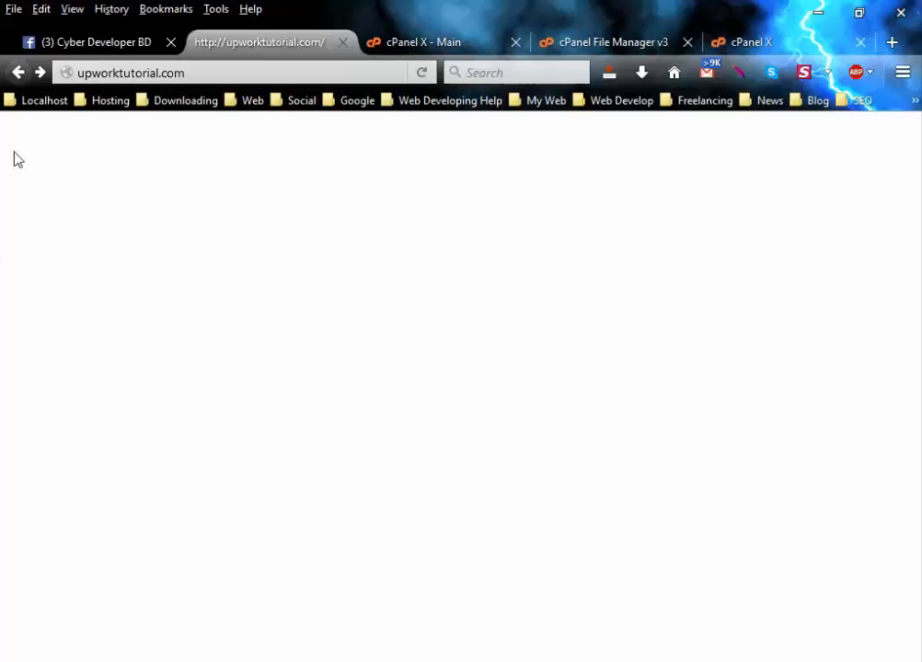
left_click(755, 40)
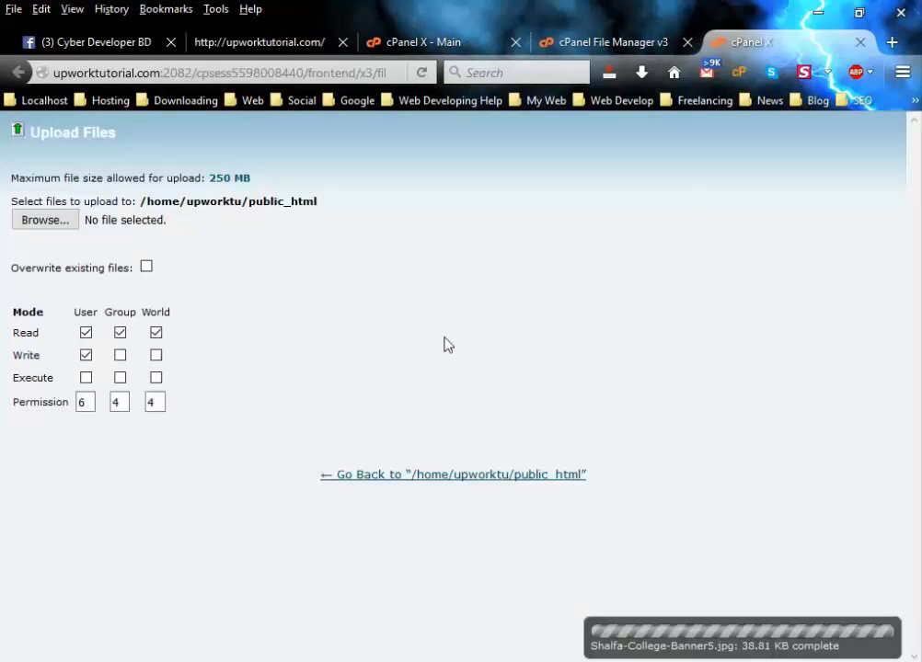
left_click(860, 43)
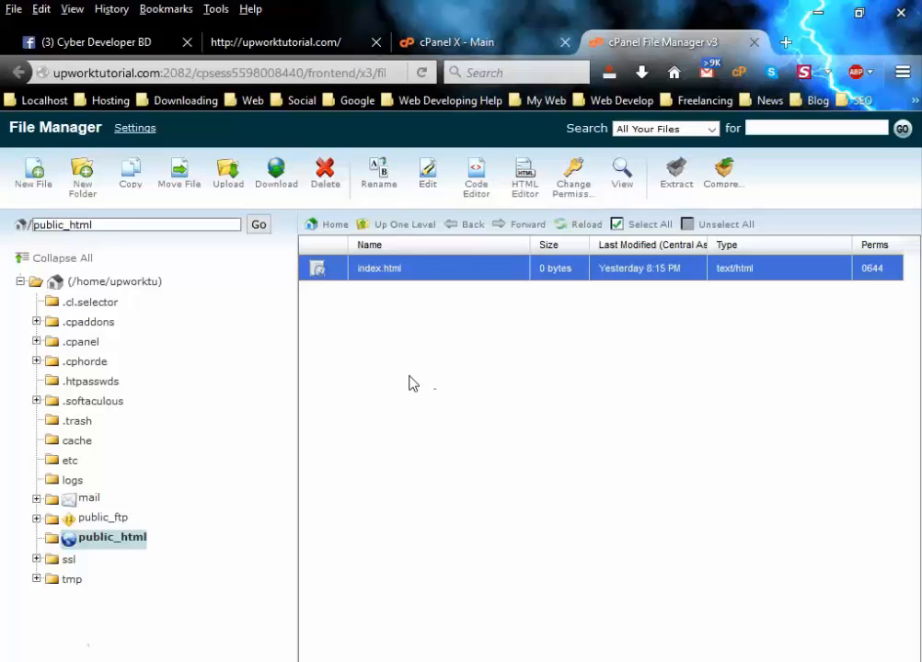
Edit index.html with utf-8 encoding, enter <h1>This is my first work</h1>, and save it.
left_click(401, 285)
left_click(380, 274)
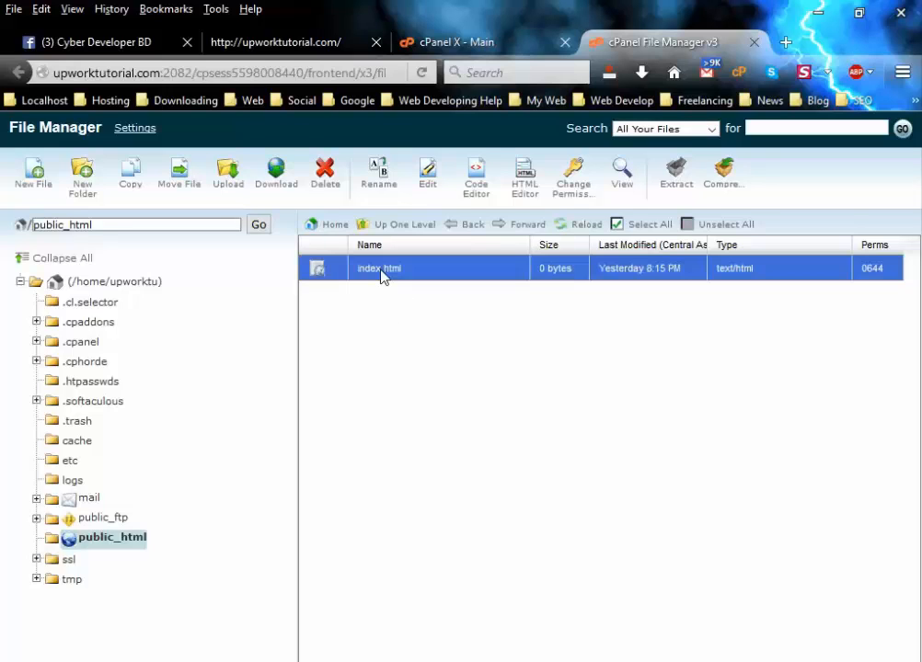
left_click(425, 186)
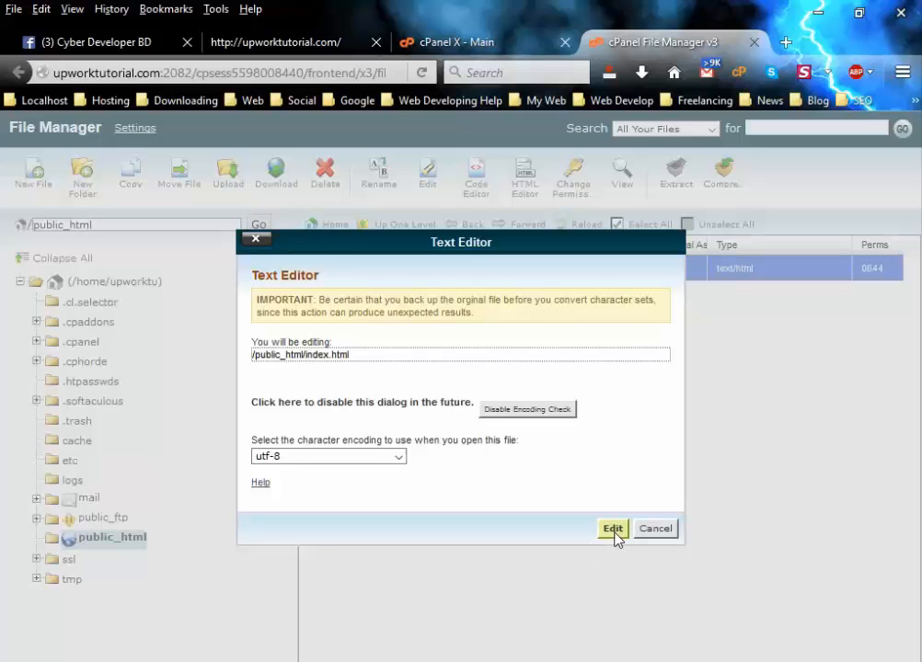
left_click(613, 530)
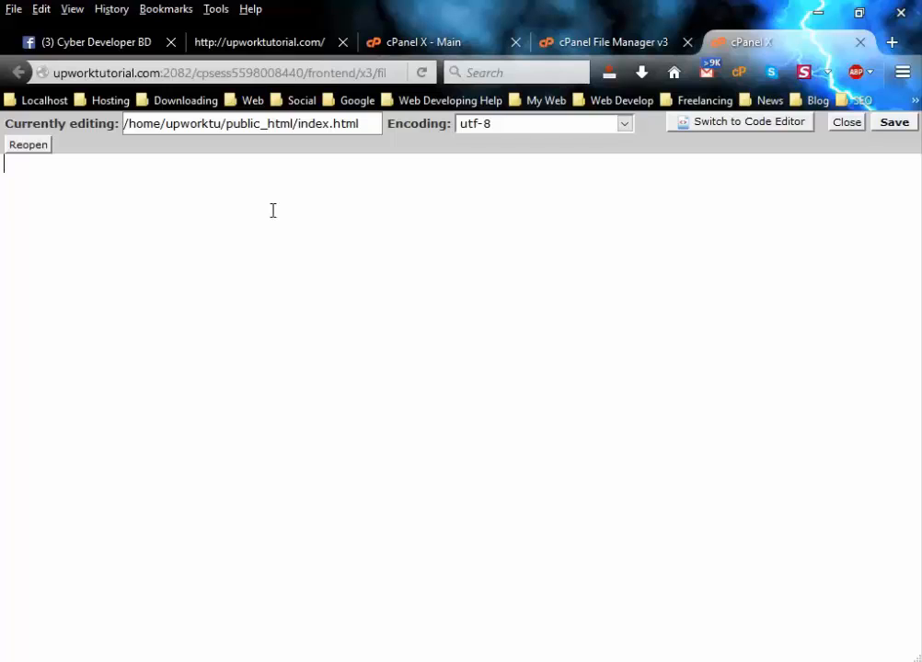
type("<h1>This is my fi")
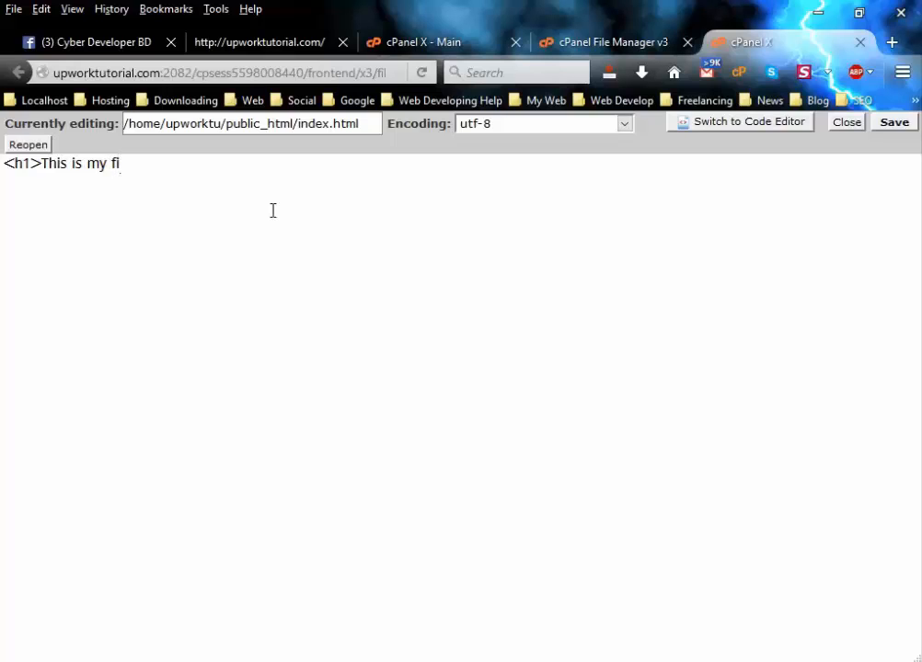
type("rst work</h")
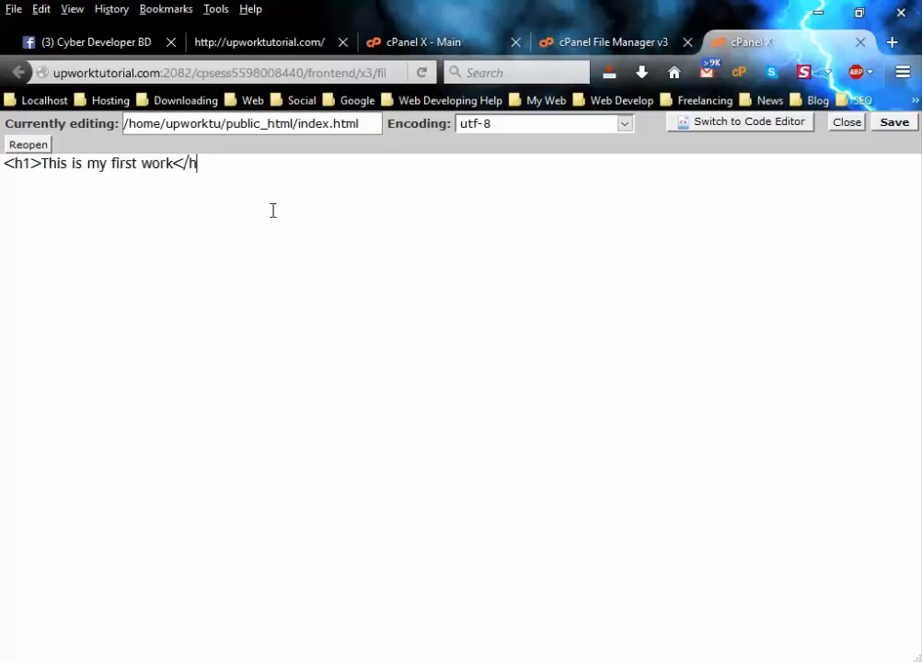
type("1>")
left_click(900, 123)
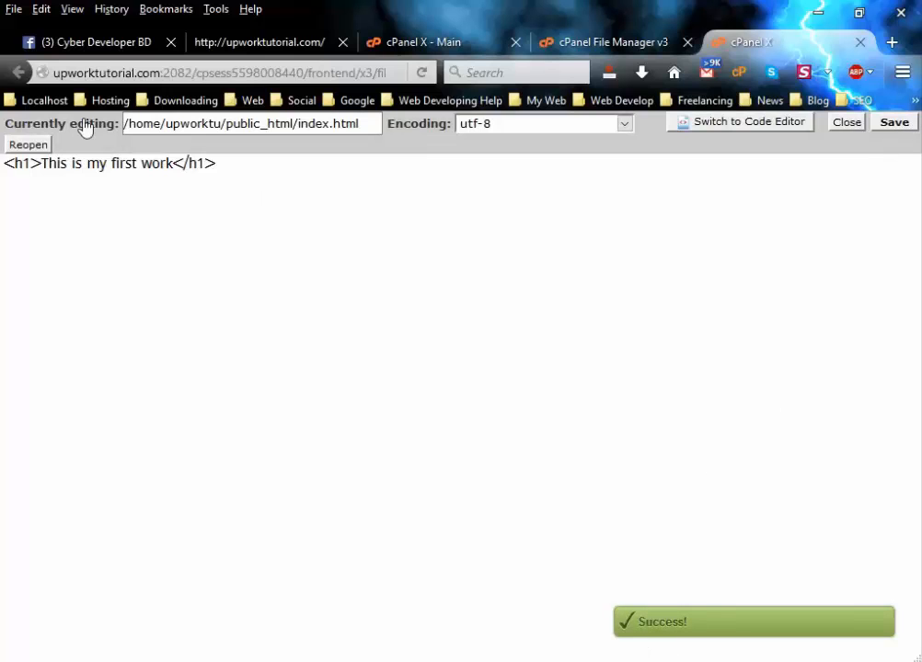
Reload upworktutorial.com and check that the heading 'This is my first work' appears.
left_click(251, 43)
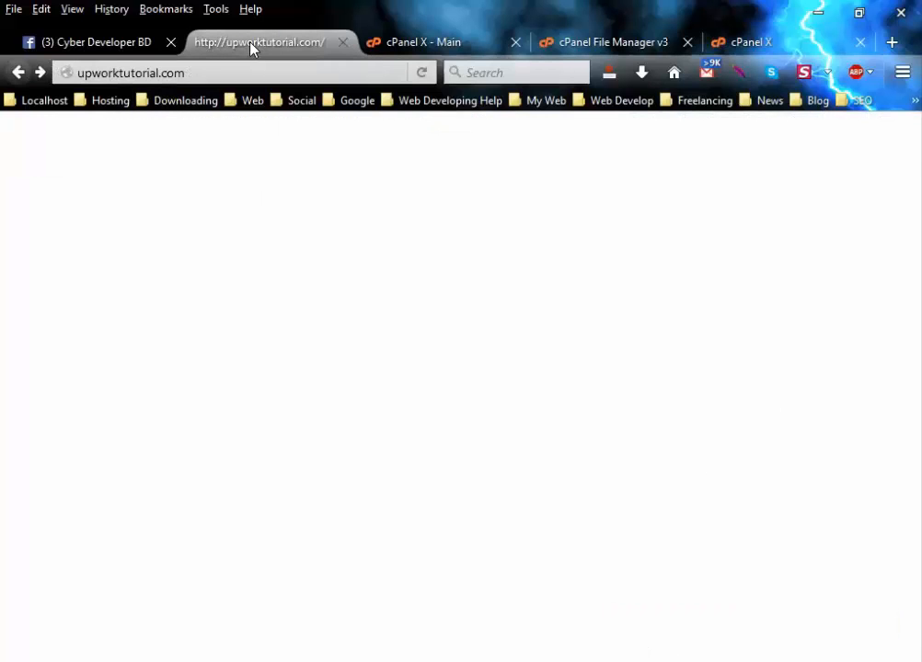
left_click(421, 73)
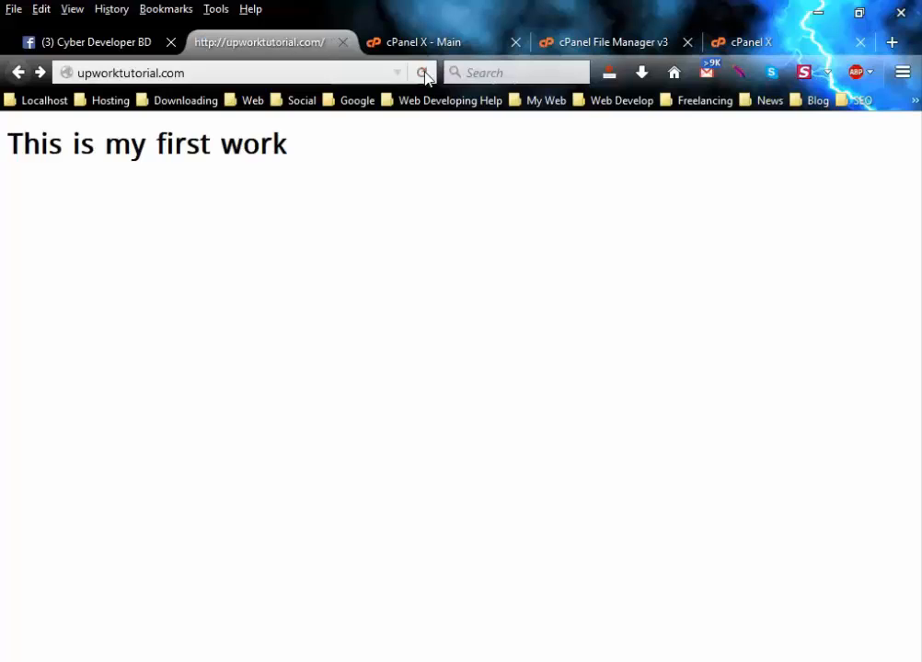
mouse_move(7, 152)
left_mouse_down()
mouse_move(294, 163)
mouse_move(4, 148)
left_mouse_up()
left_click(298, 158)
left_click(7, 150)
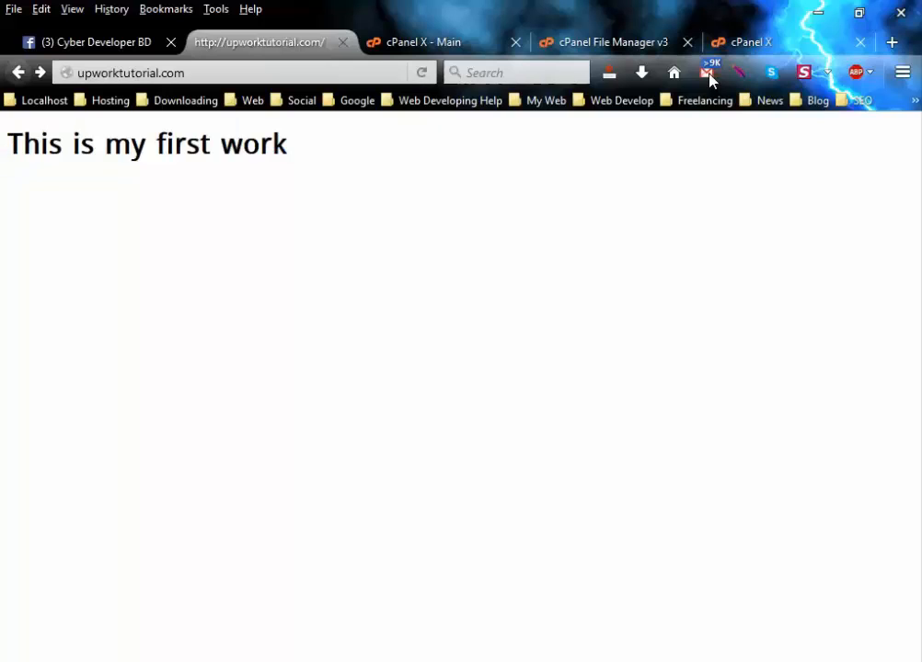
Move through the editor and cPanel main tabs back to the File Manager listing index.html.
left_click(760, 46)
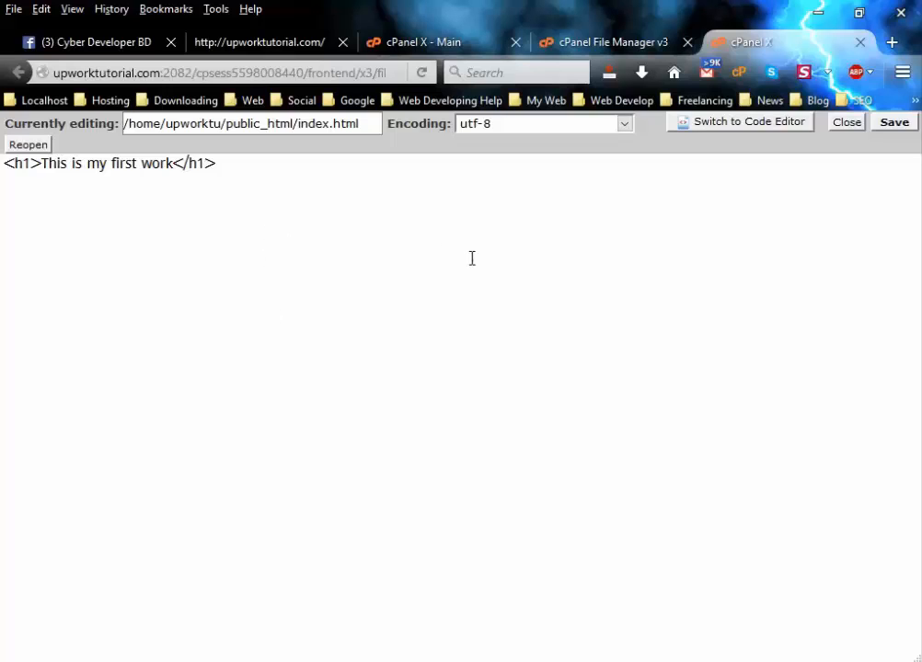
left_click(429, 46)
left_click(571, 44)
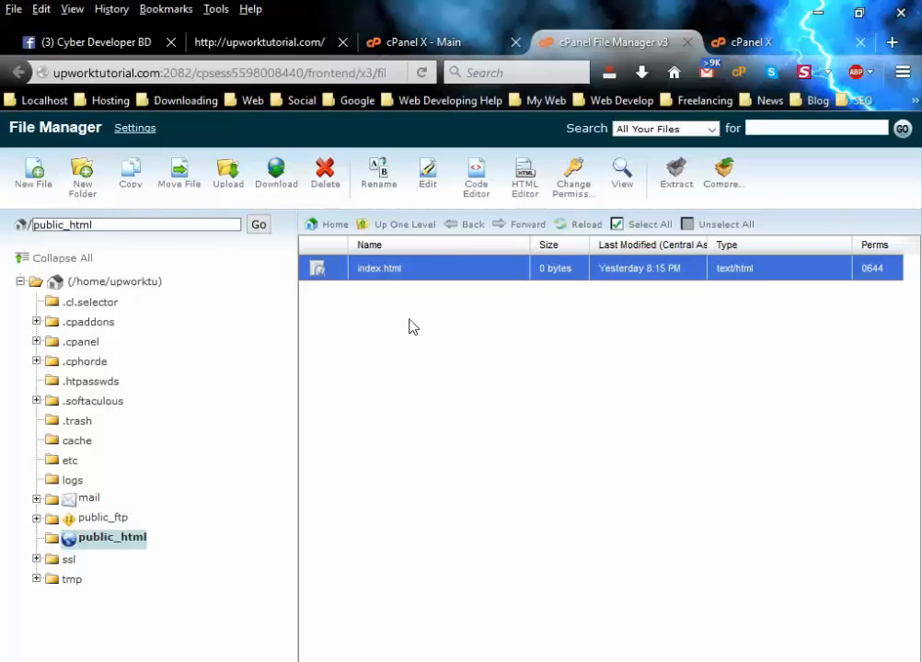
Create a folder named img in /public_html.
left_click(88, 199)
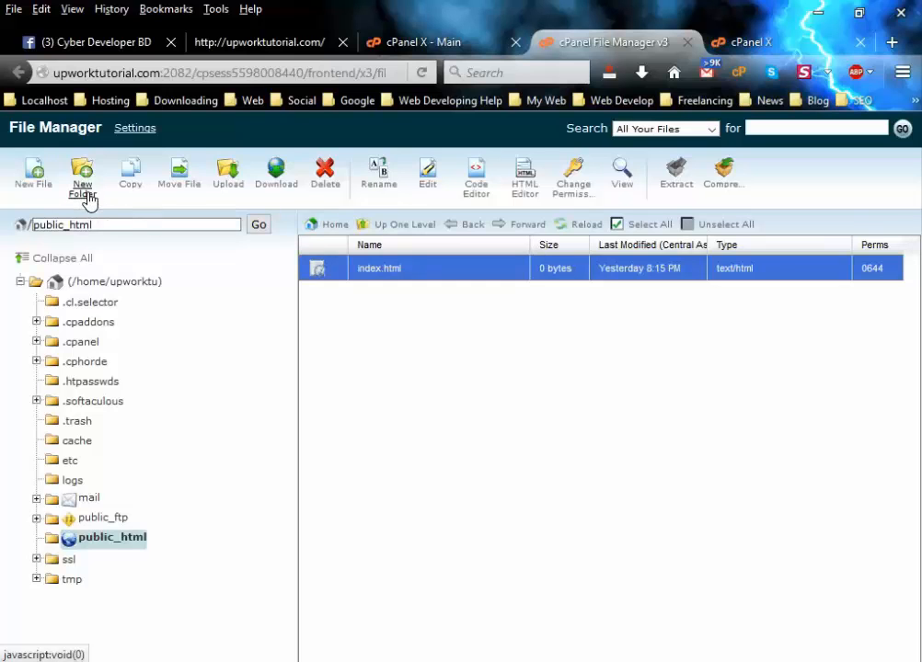
left_click(348, 370)
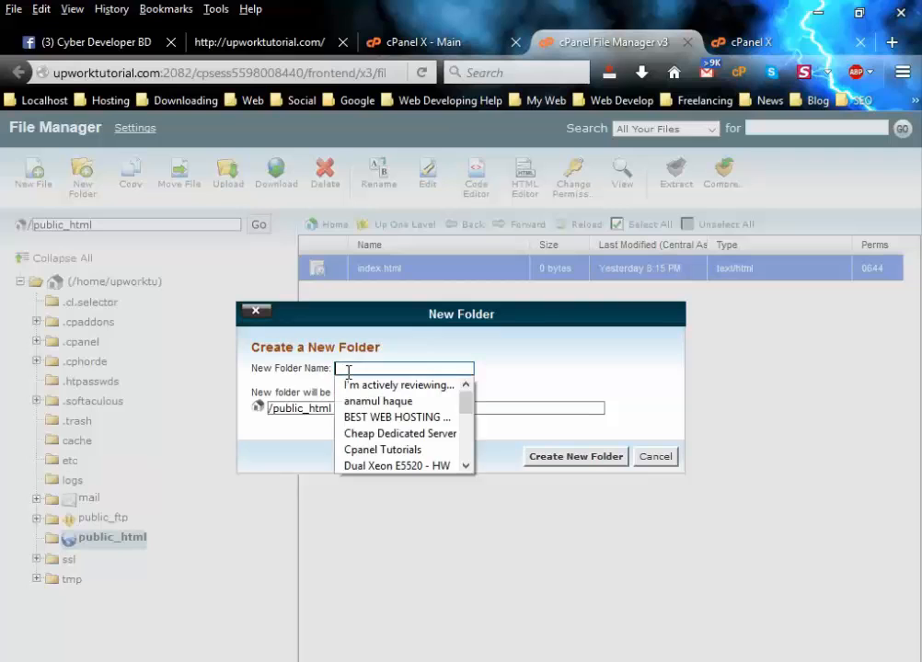
left_click(347, 371)
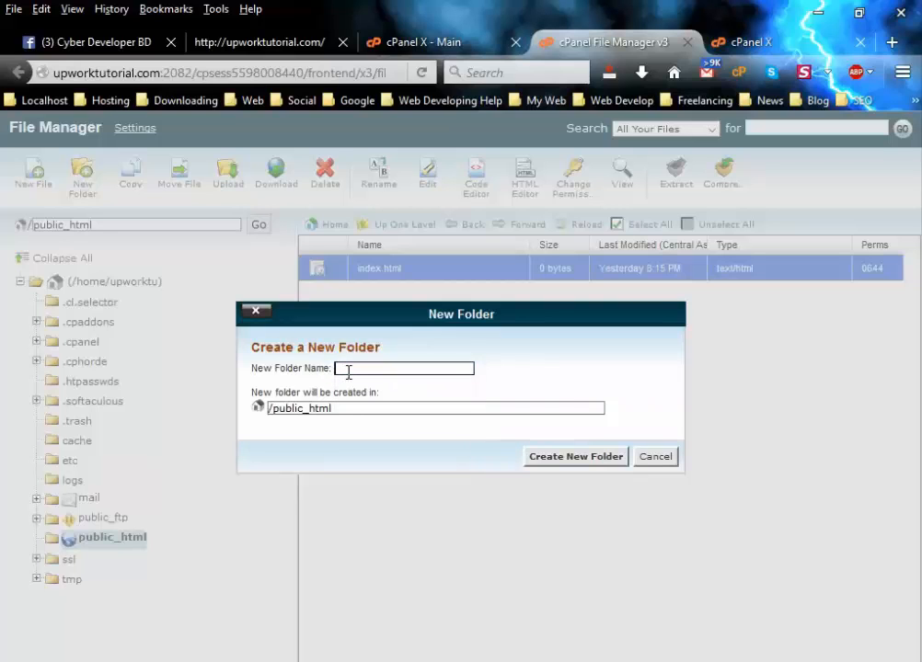
type("imag")
key("BackSpace")
key("BackSpace")
type("g")
key("Tab")
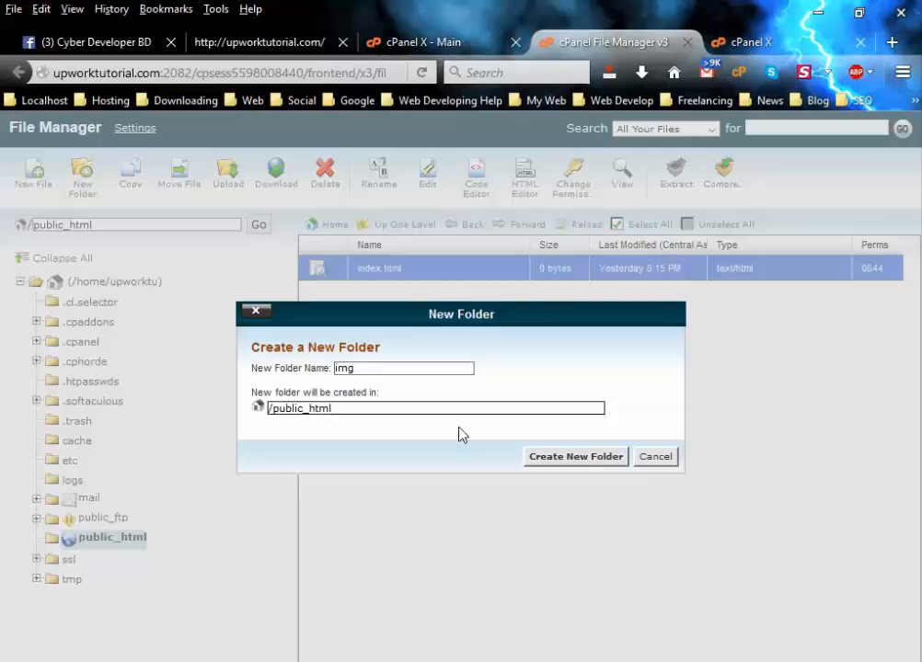
left_click(557, 462)
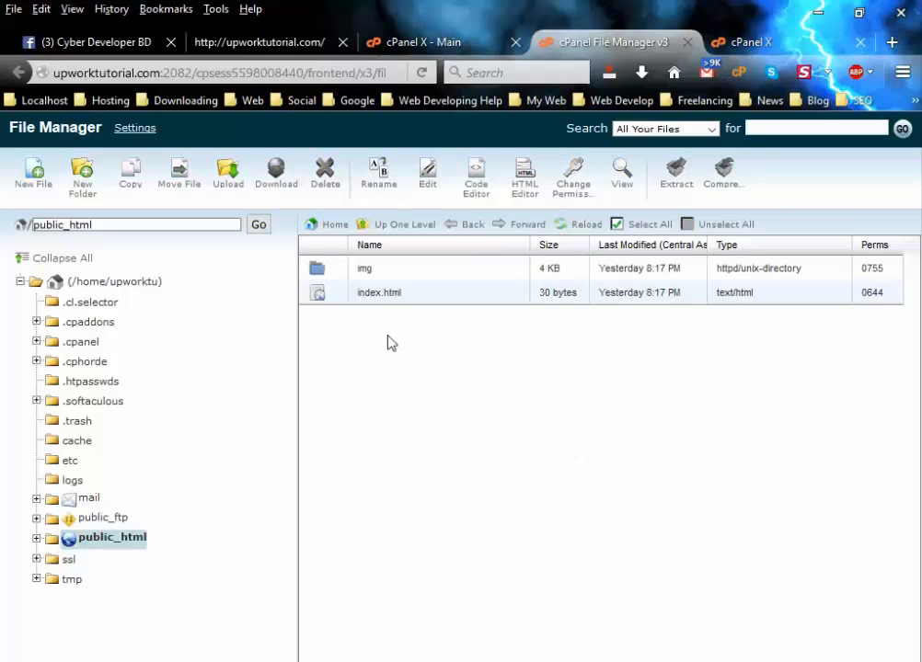
Open the img folder and upload Shalfa-College-Banner5.jpg from the Desktop into it.
double_click(337, 274)
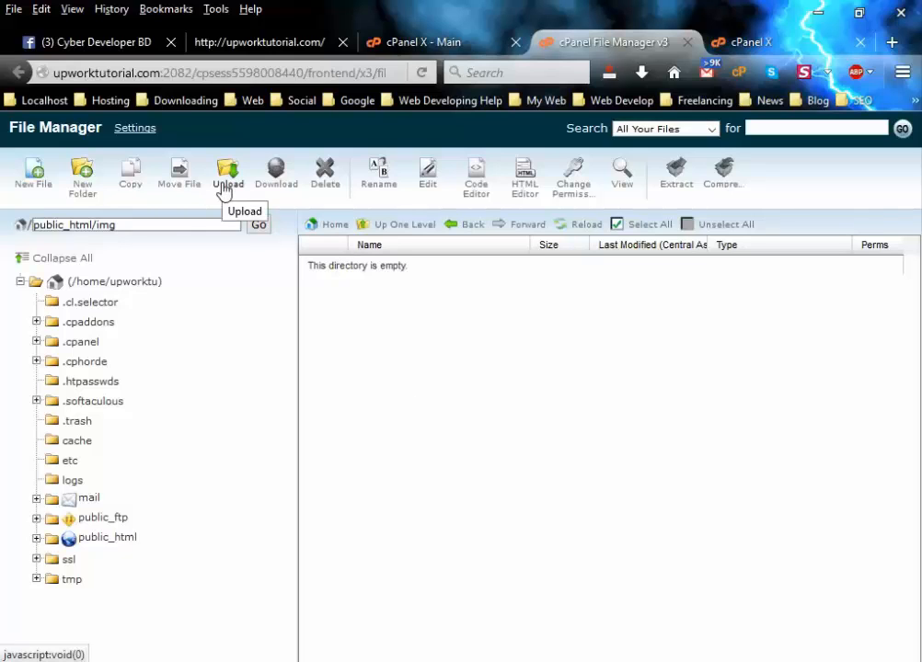
left_click(226, 193)
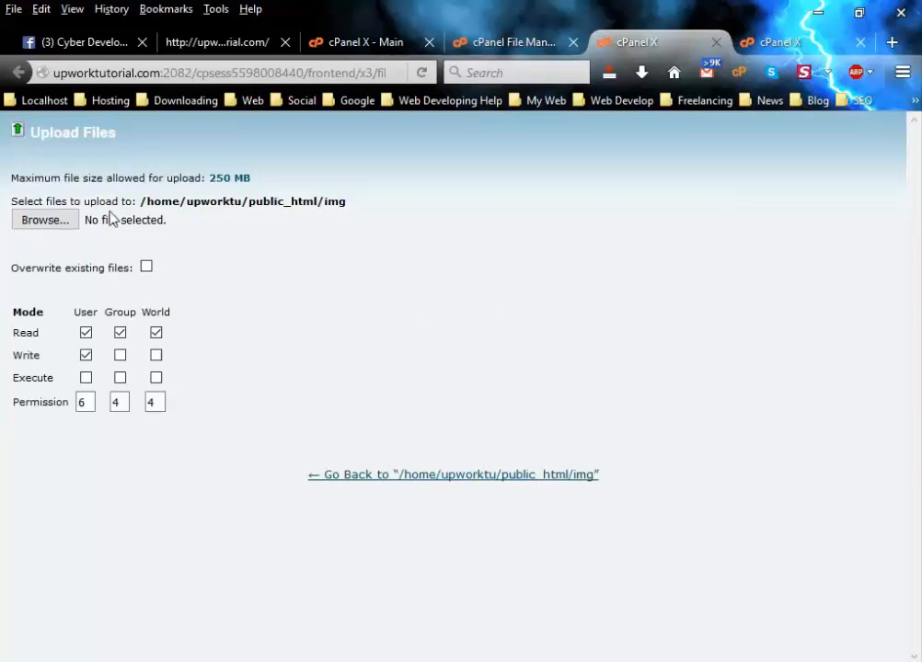
left_click(57, 220)
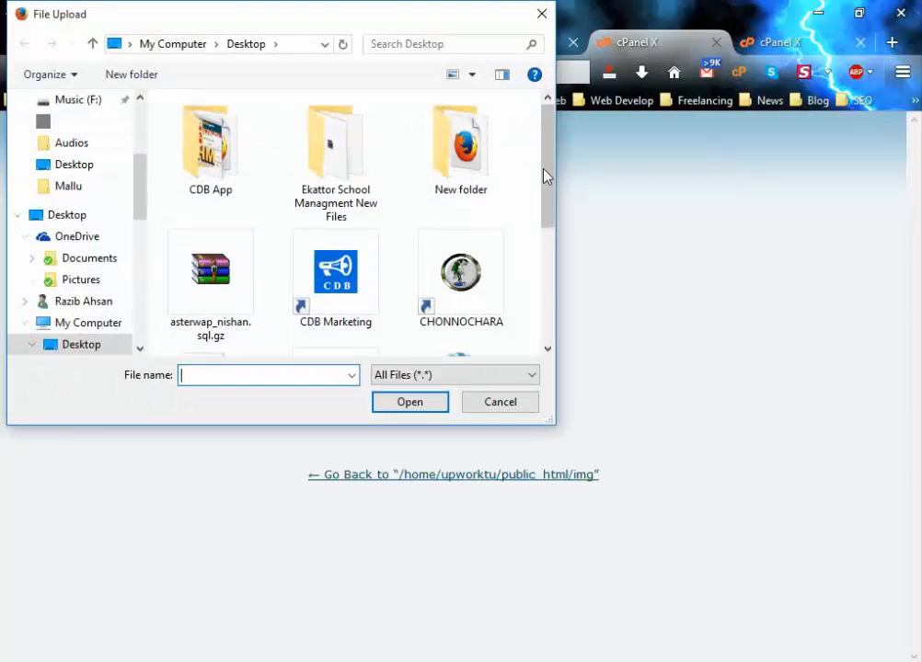
left_click_drag(542, 174, 567, 319)
double_click(359, 299)
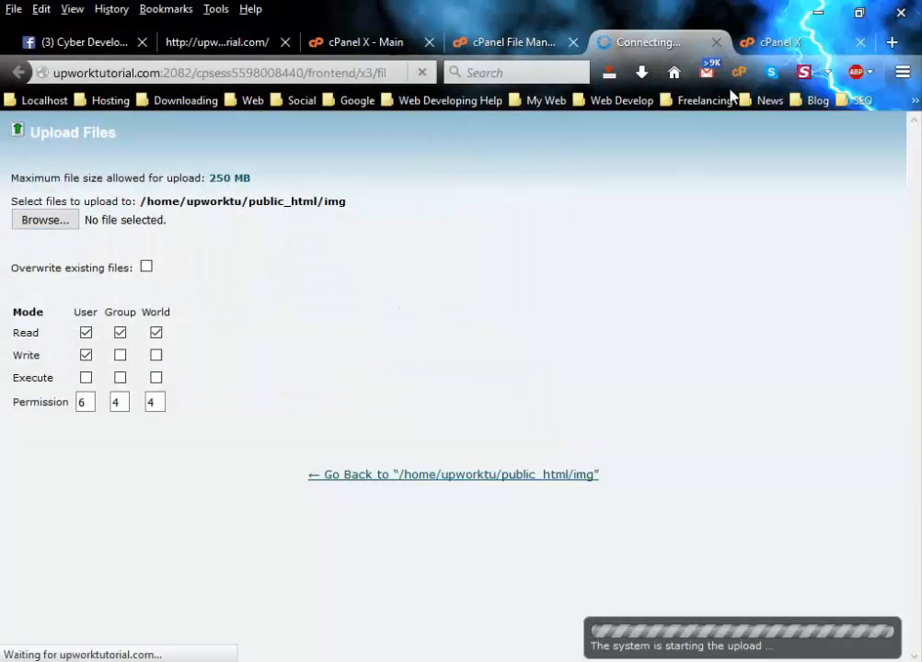
left_click(772, 43)
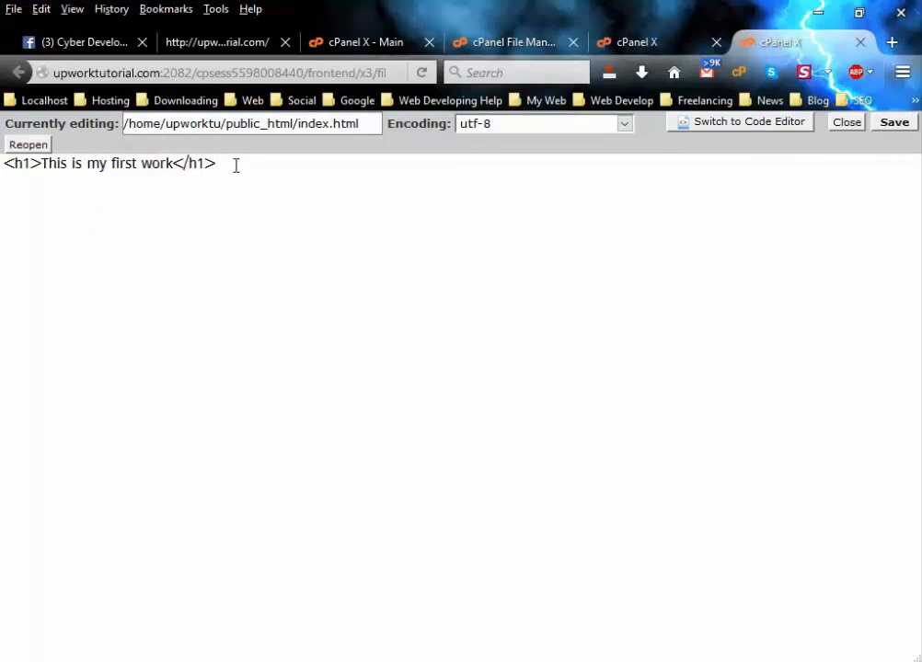
left_click(637, 41)
left_click(502, 44)
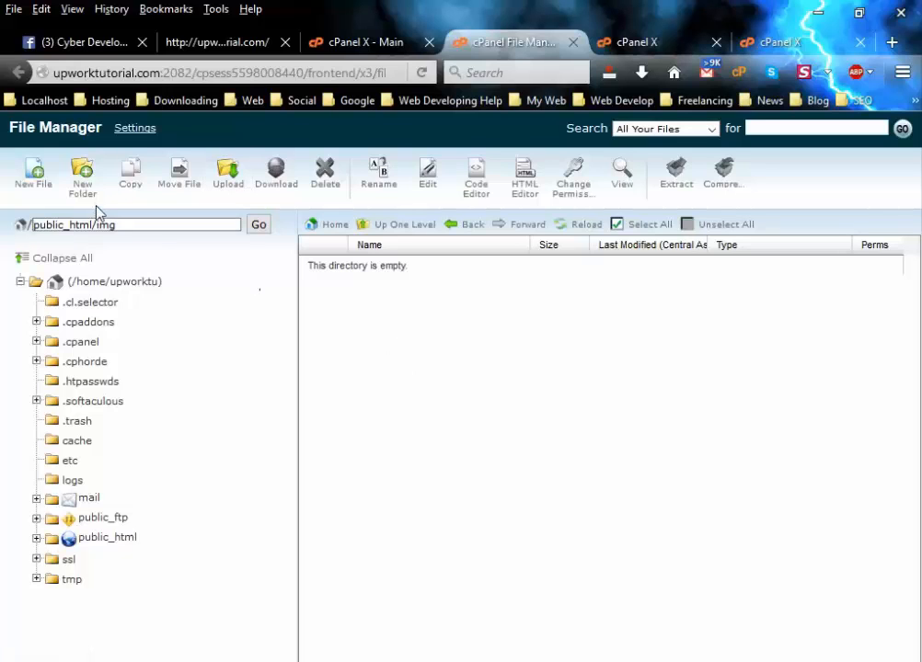
Copy index.html from public_html to the destination /public_html/img.
left_click(93, 543)
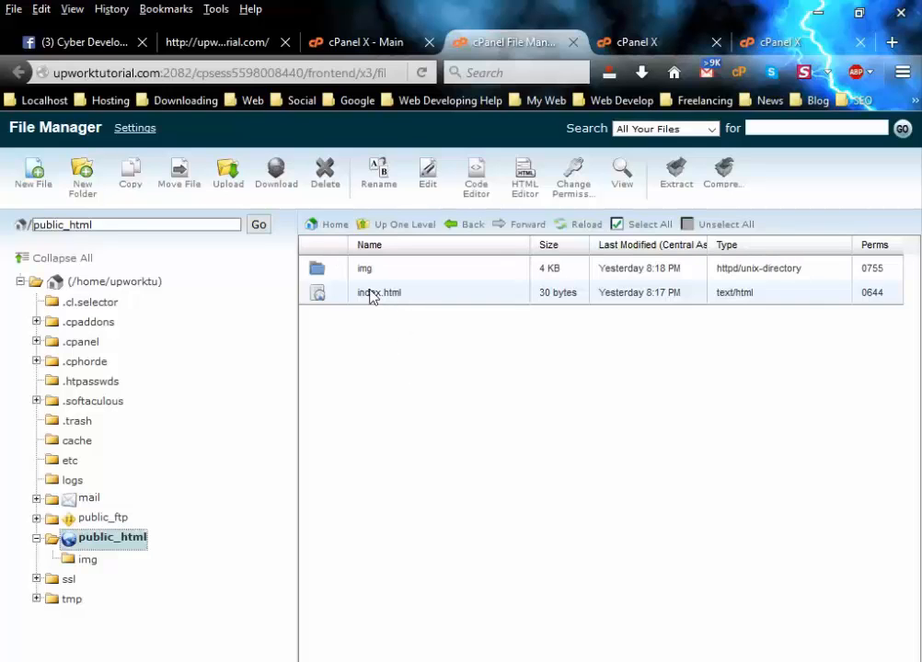
left_click(367, 302)
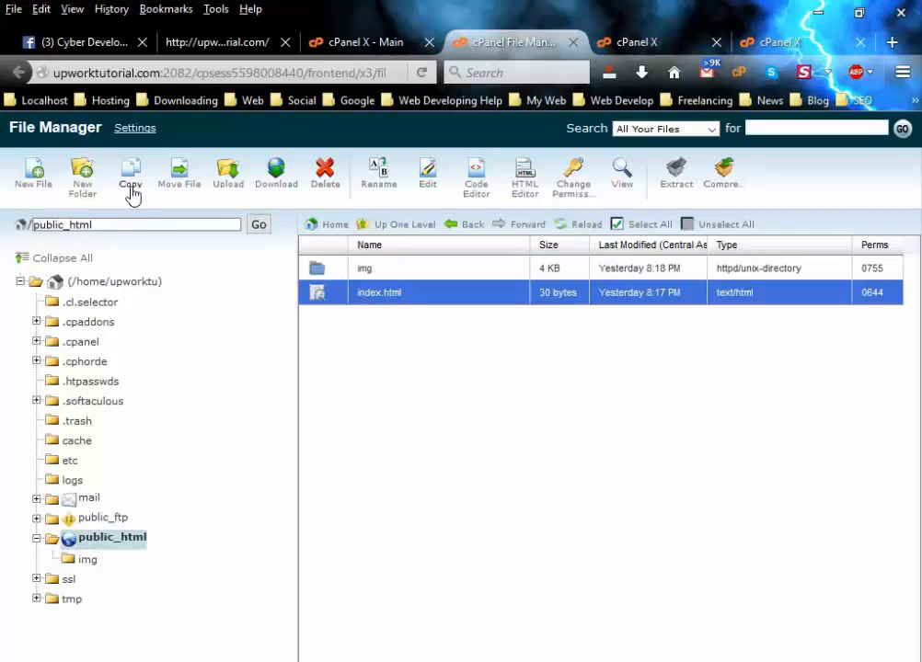
left_click(131, 188)
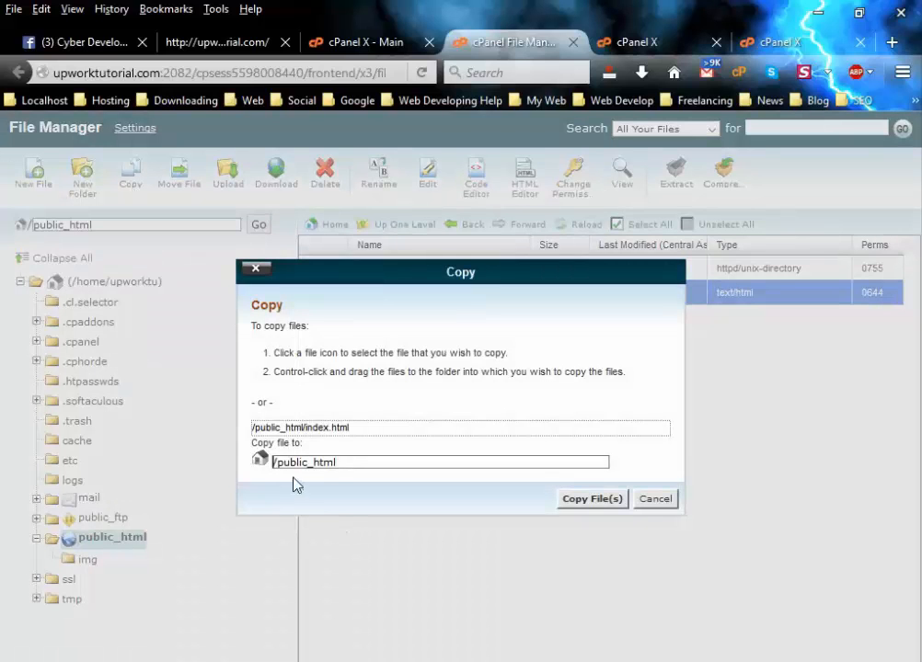
left_click(275, 464)
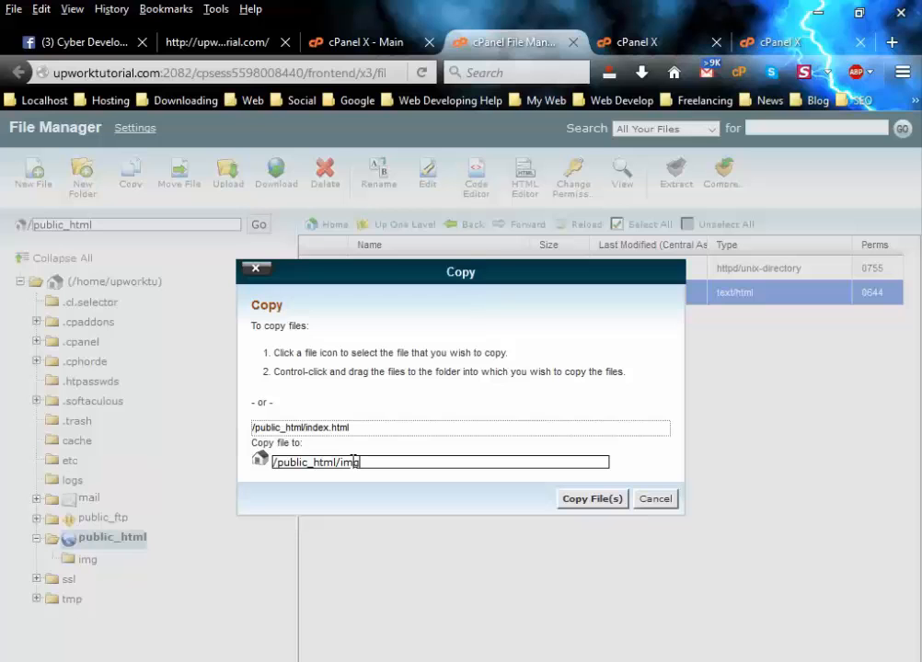
left_click(594, 503)
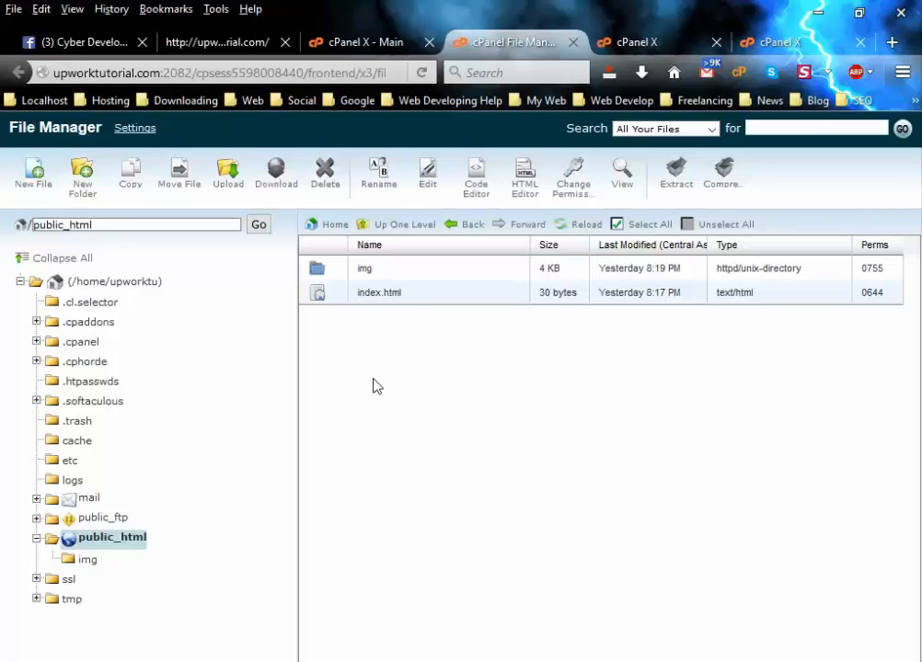
Open the img folder and load upworktutorial.com/img/, which shows 'This is my first work'.
left_click(86, 561)
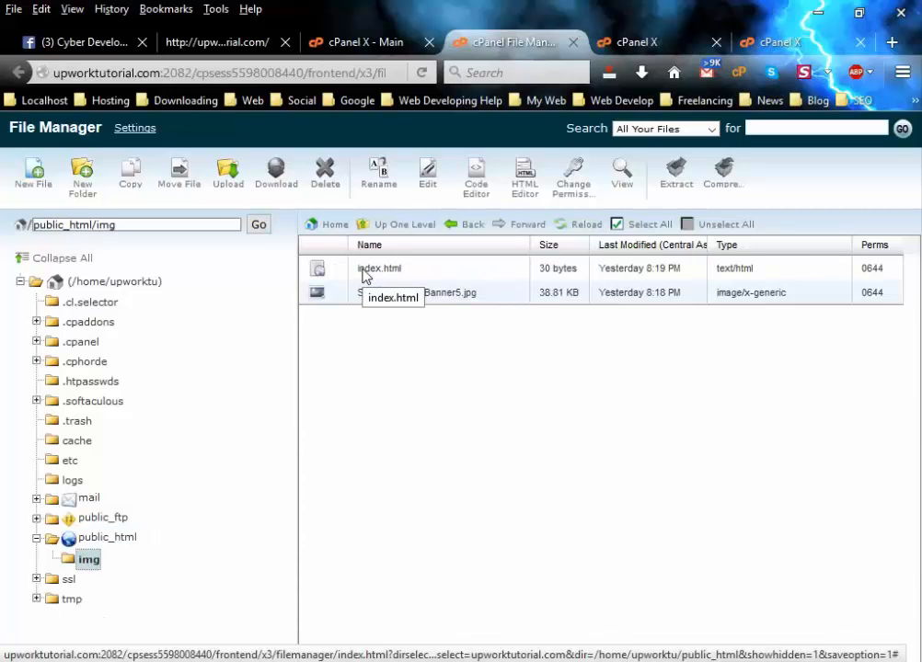
left_click(225, 41)
left_click(208, 68)
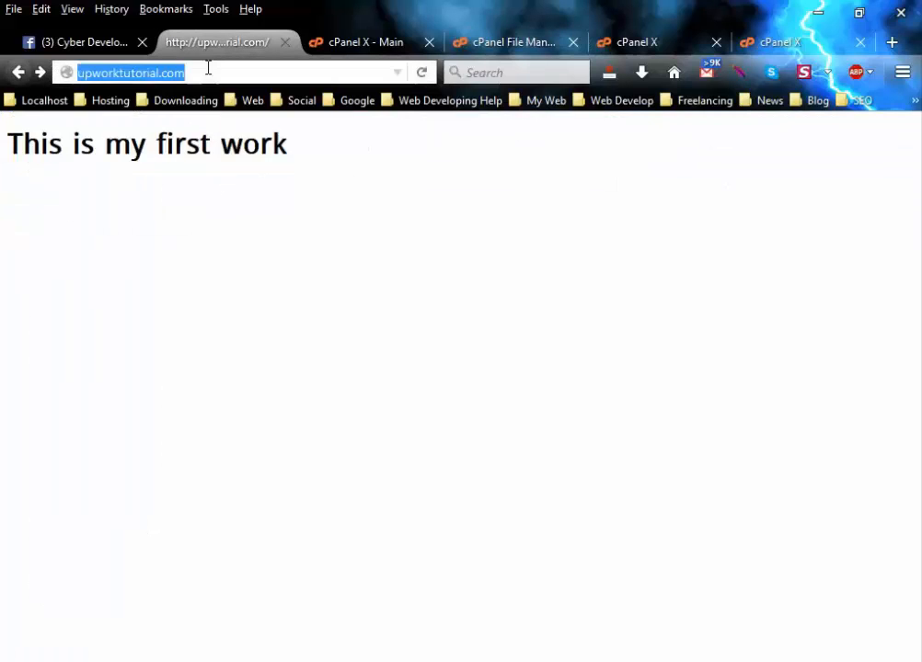
left_click(208, 67)
type("/img")
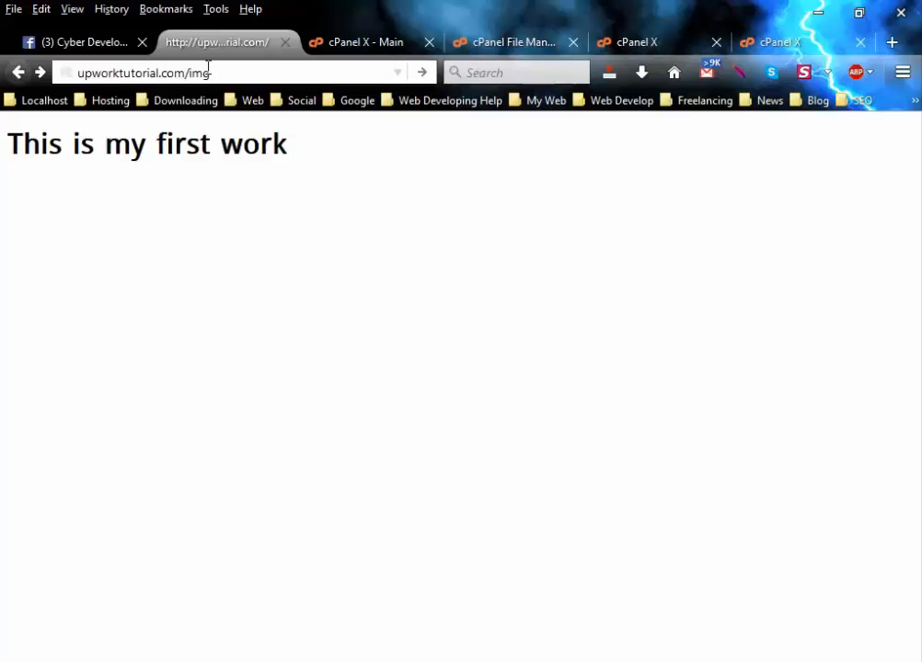
key("Return")
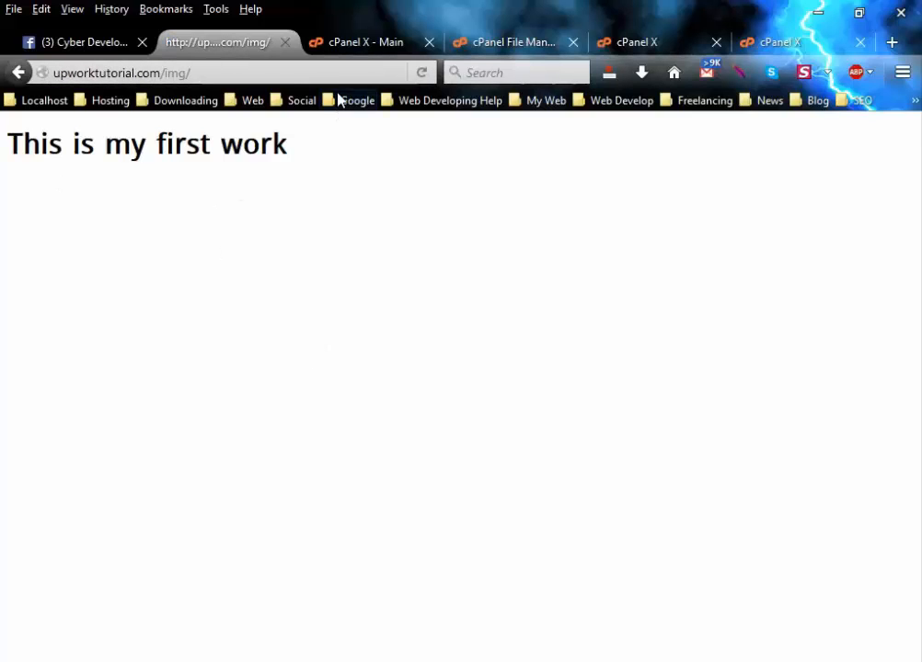
Load the upworktutorial.com home page, then go back to cPanel's File Manager.
left_click_drag(164, 72, 217, 72)
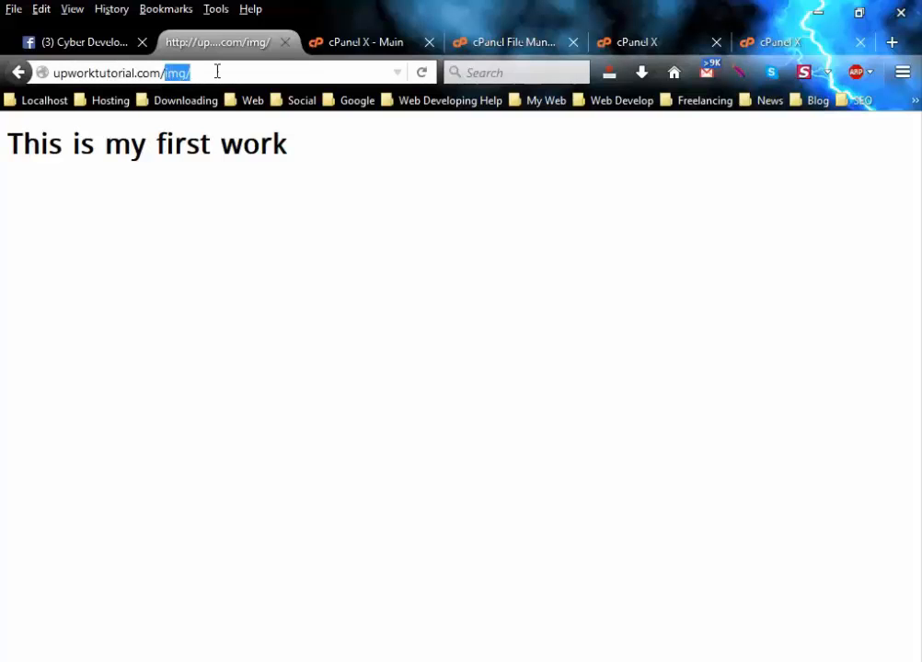
key("BackSpace")
key("Return")
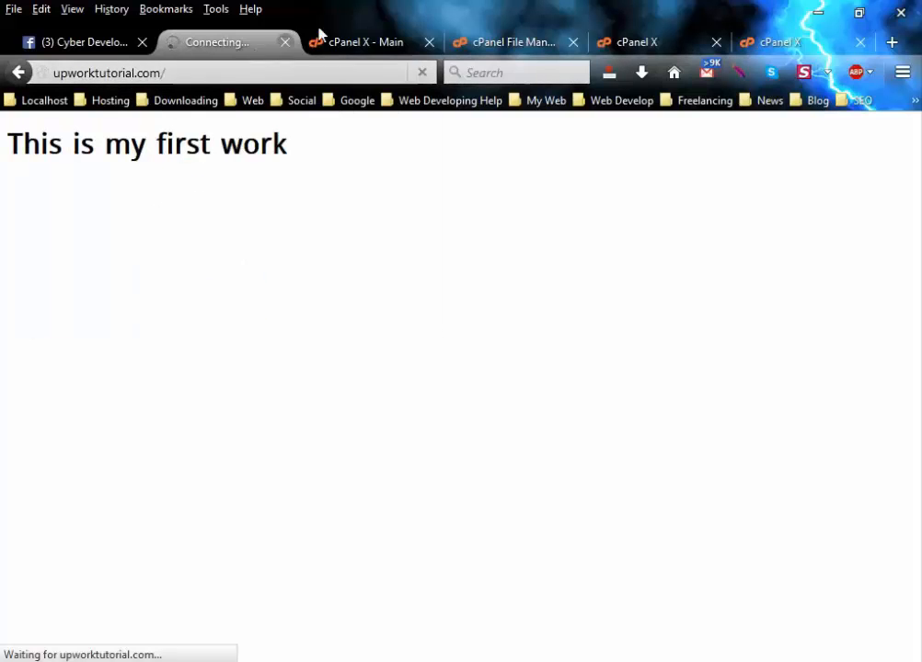
left_click(370, 40)
left_click(468, 42)
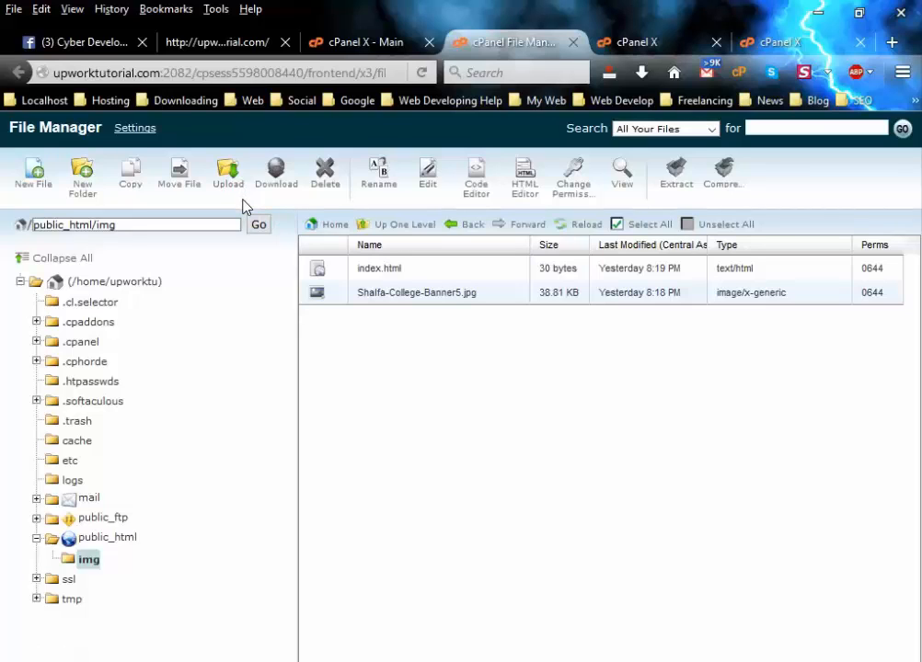
Download the 30-byte index.html from img with Save File, then dismiss the downloads panel.
left_click(377, 272)
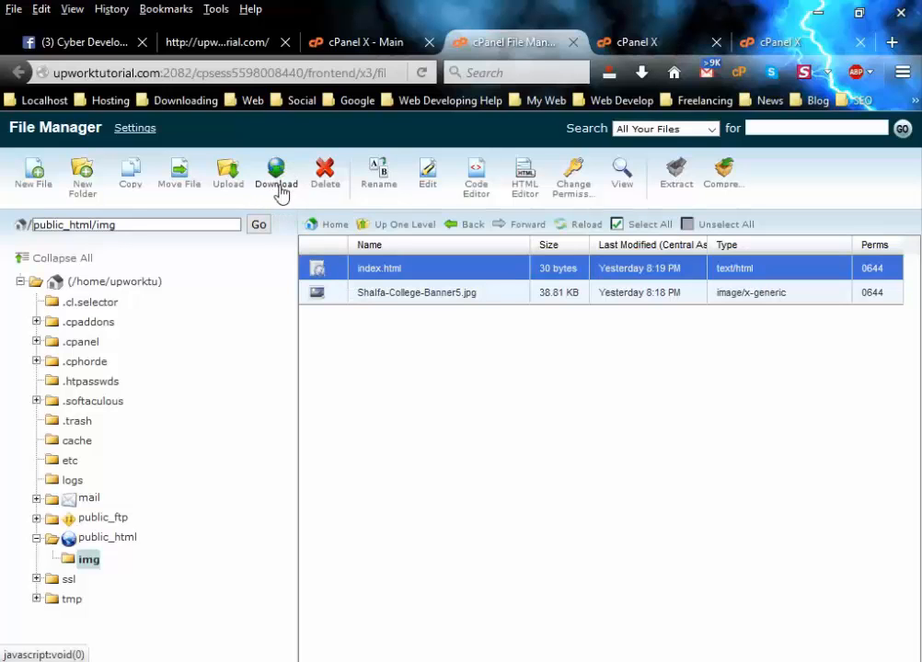
left_click(281, 194)
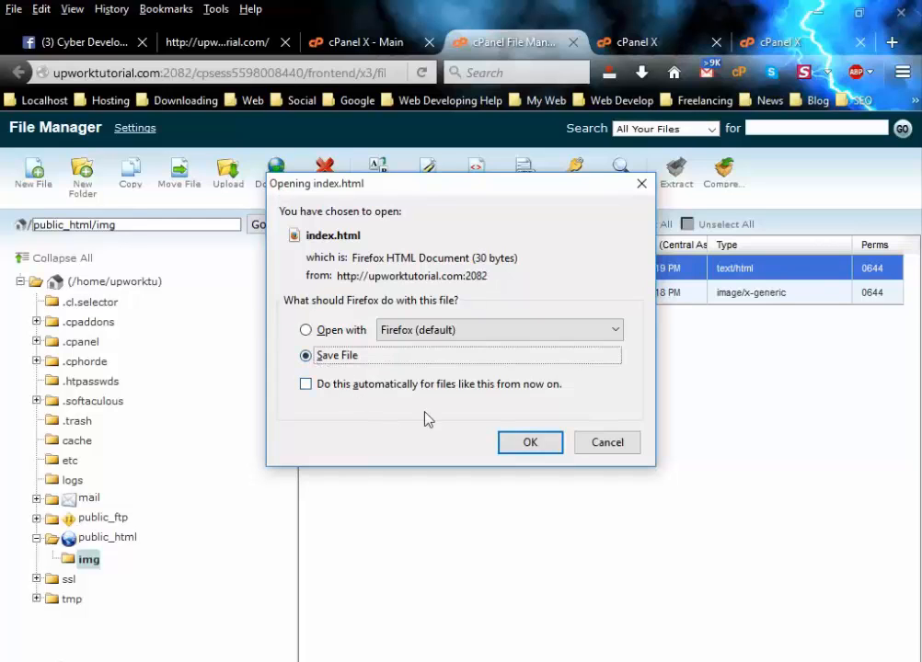
left_click(527, 444)
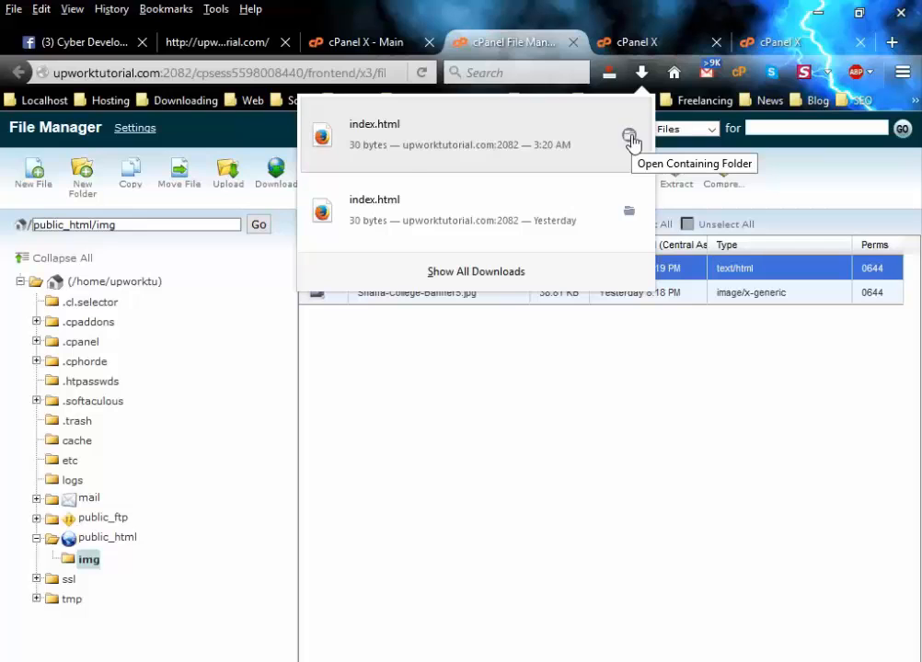
left_click(641, 74)
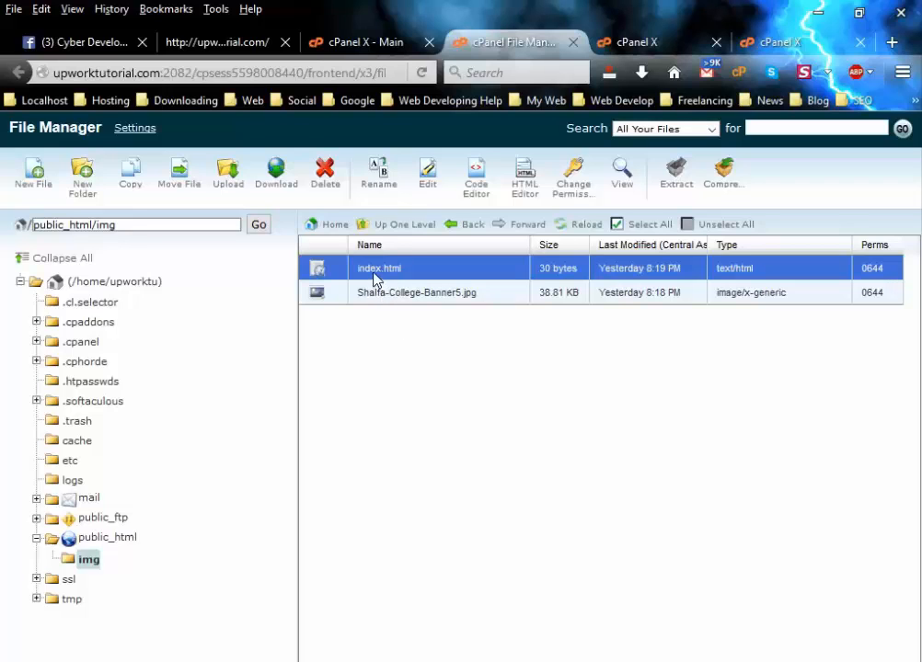
Delete Shalfa-College-Banner5.jpg from img, leaving index.html selected as the only file.
left_click(379, 295)
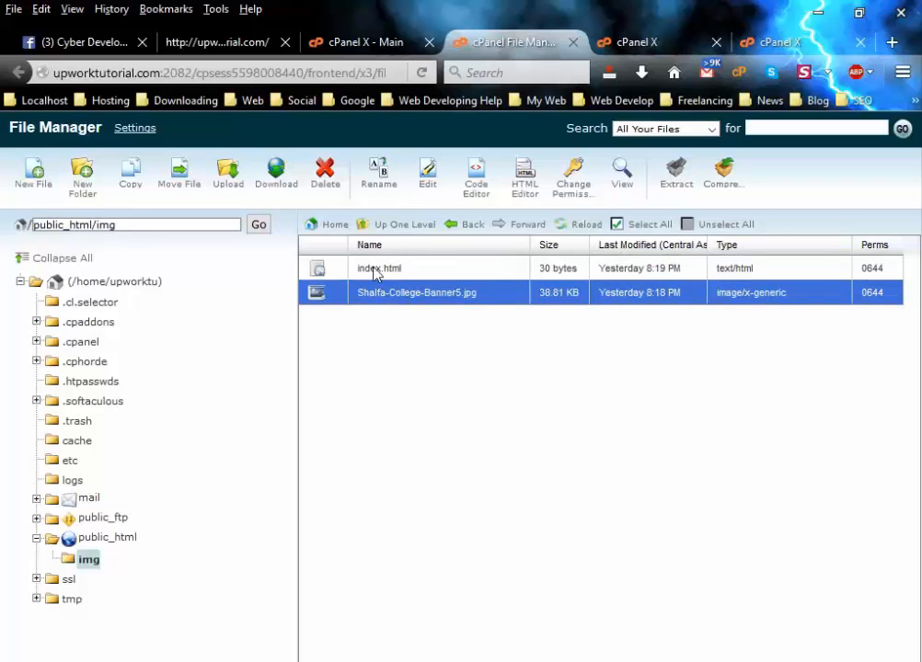
left_click(325, 186)
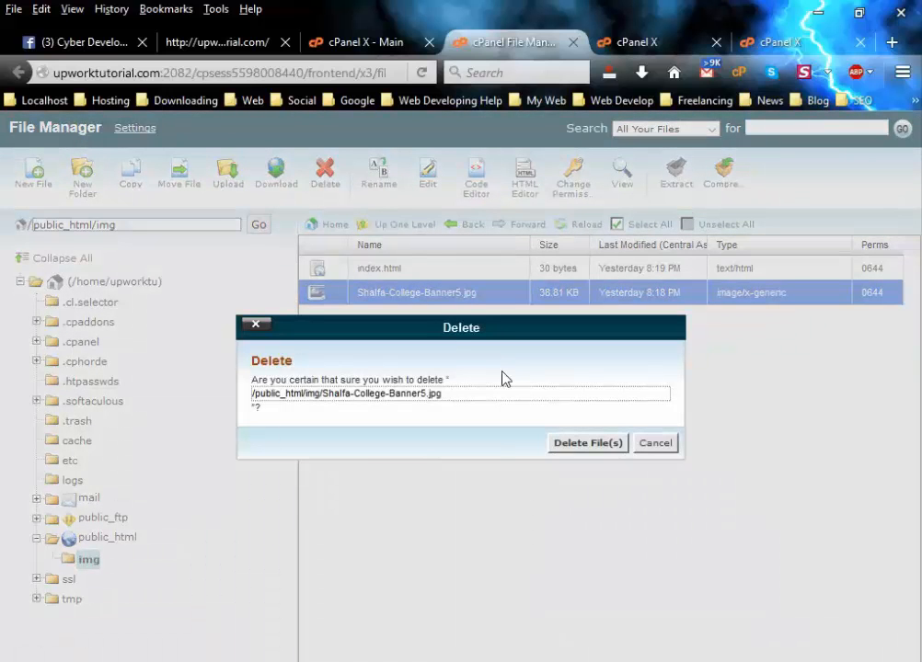
left_click(575, 450)
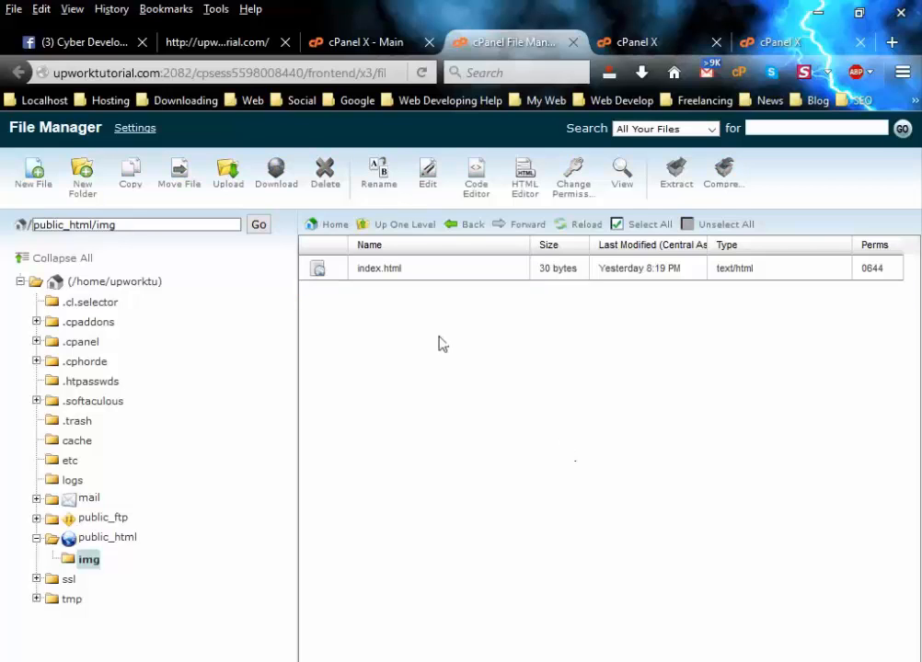
left_click(386, 278)
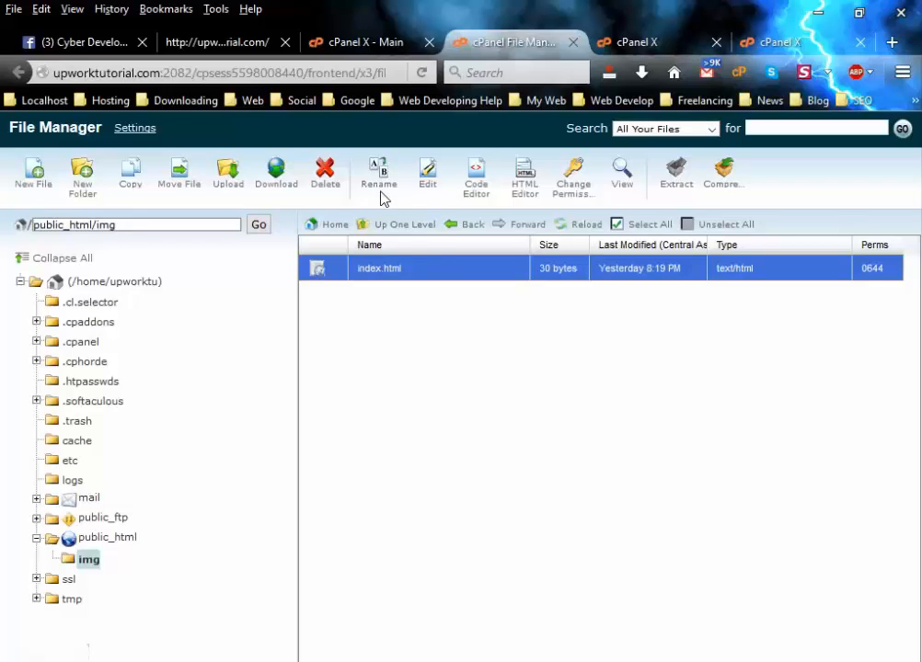
Rename the img folder's index.html to index2.html.
left_click(388, 283)
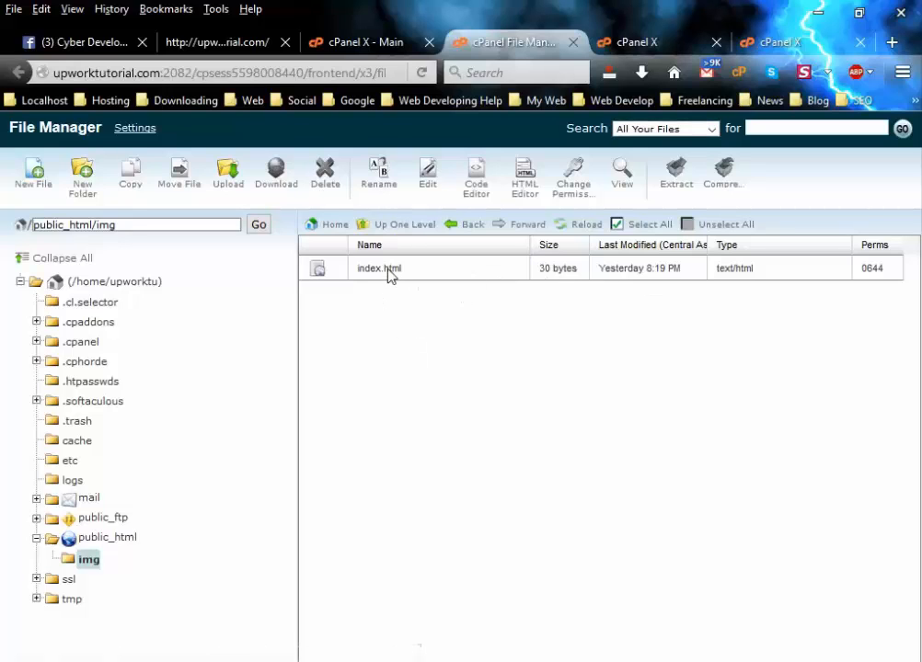
left_click(388, 272)
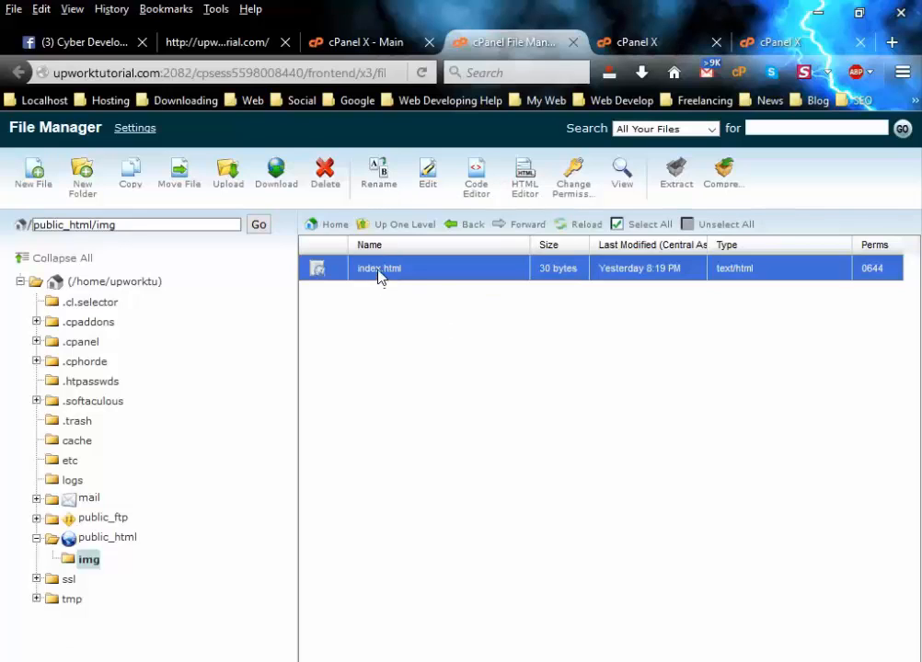
left_click(373, 189)
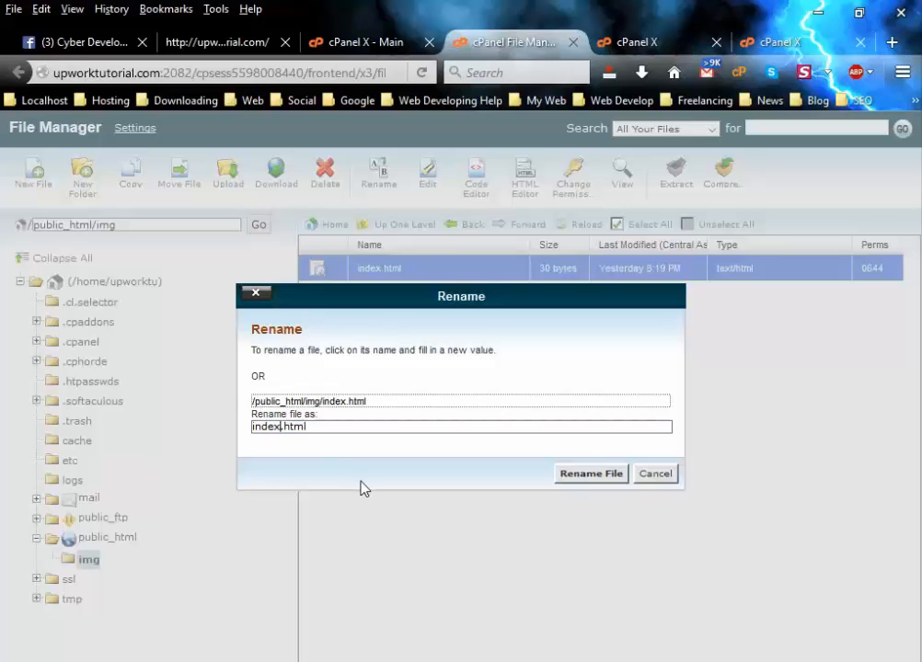
type("2")
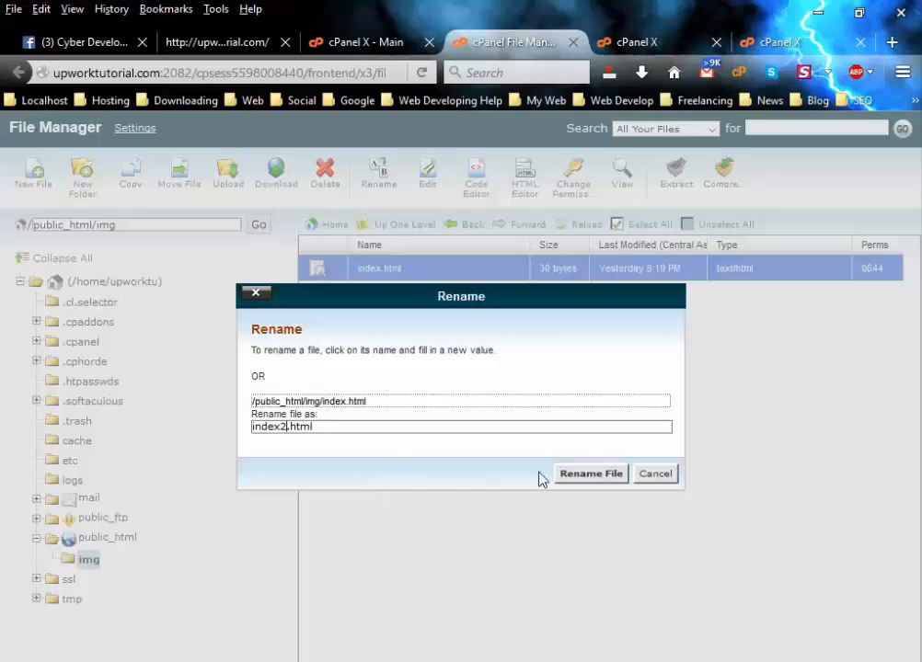
left_click(577, 473)
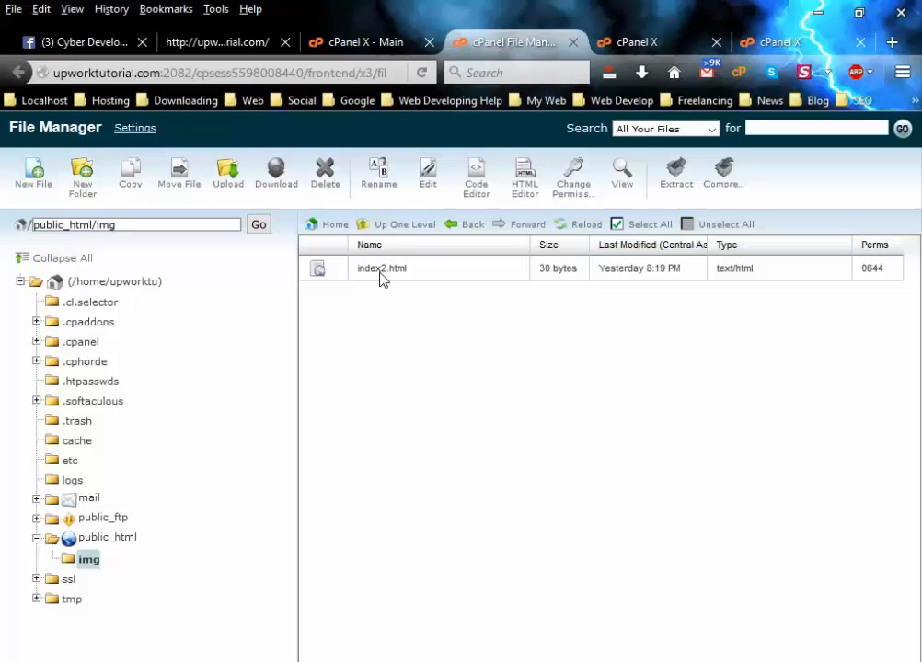
left_click(377, 276)
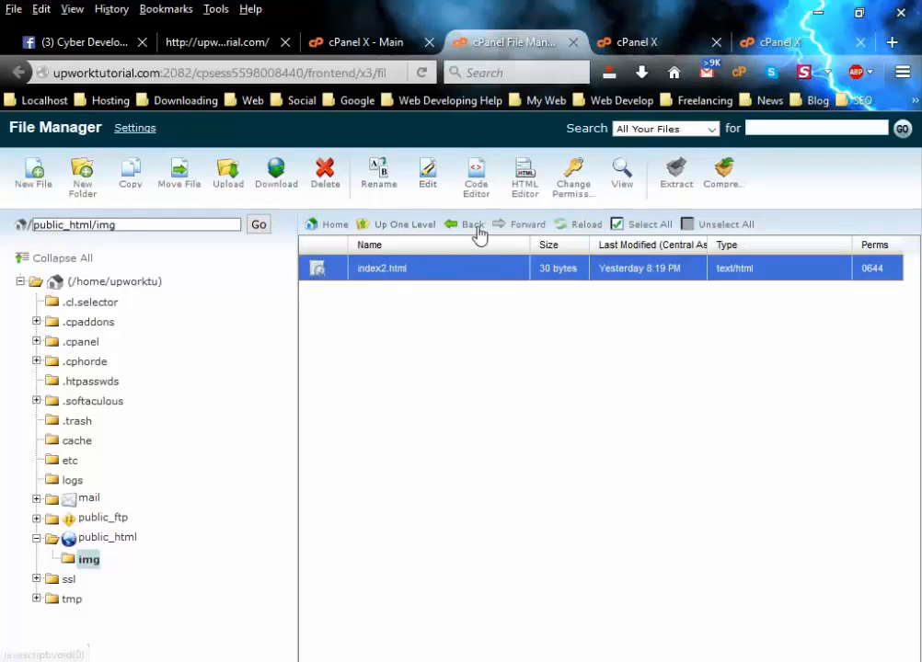
Open index2.html in the Code Editor, confirming the encoding dialog with Edit.
left_click(477, 186)
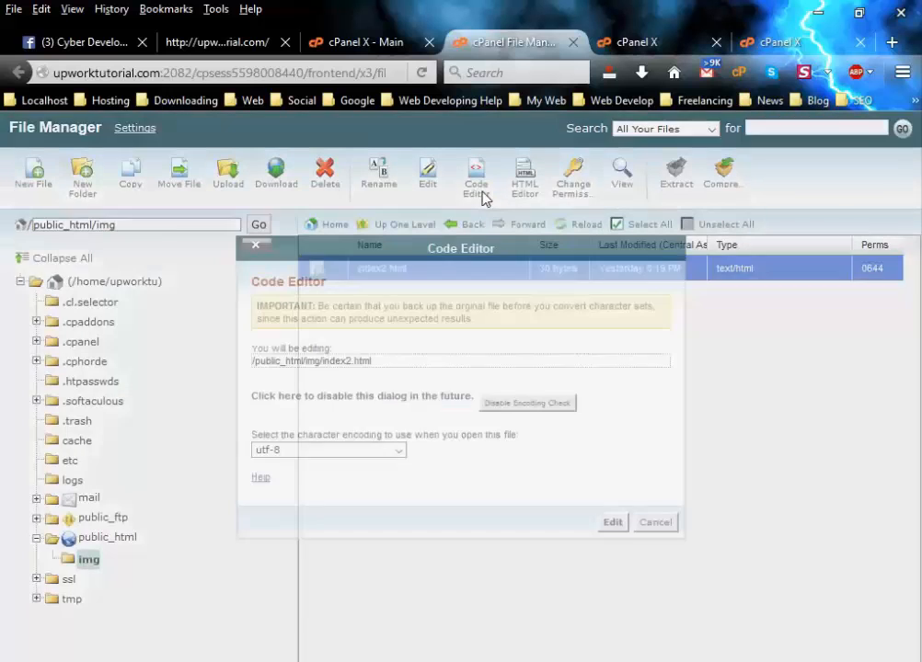
left_click(611, 522)
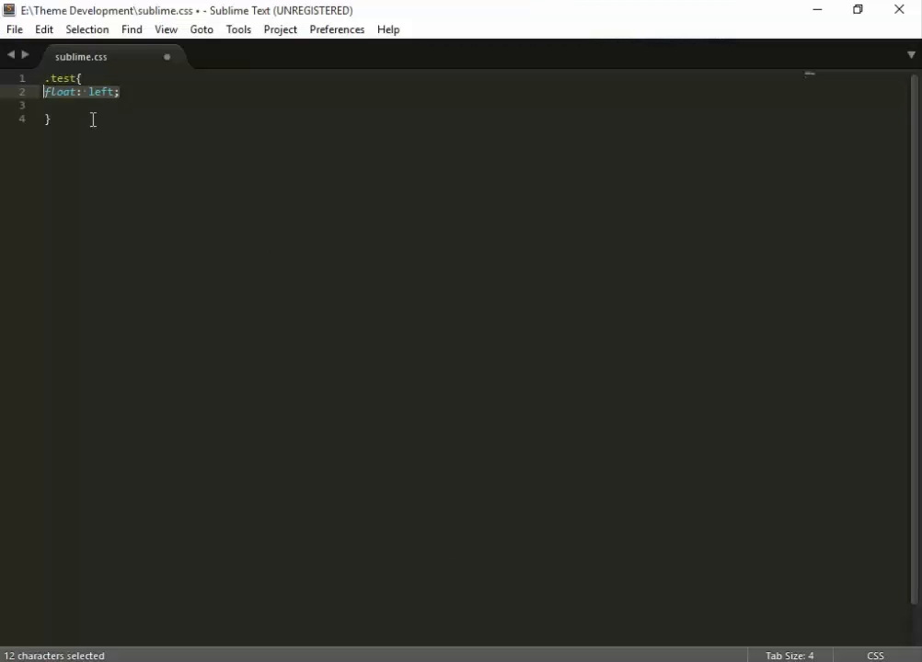
left_click_drag(46, 77, 95, 77)
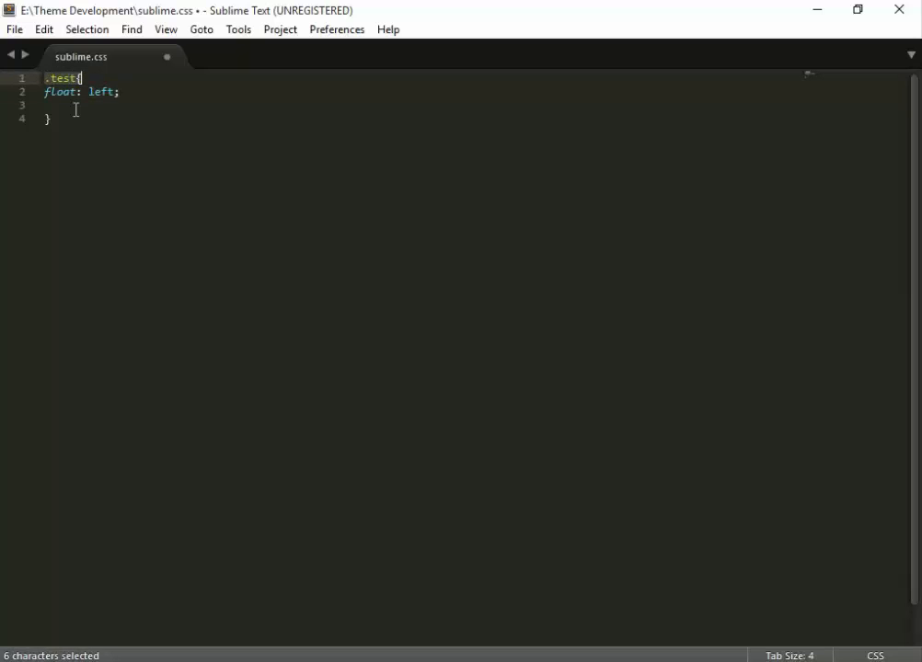
left_click(181, 660)
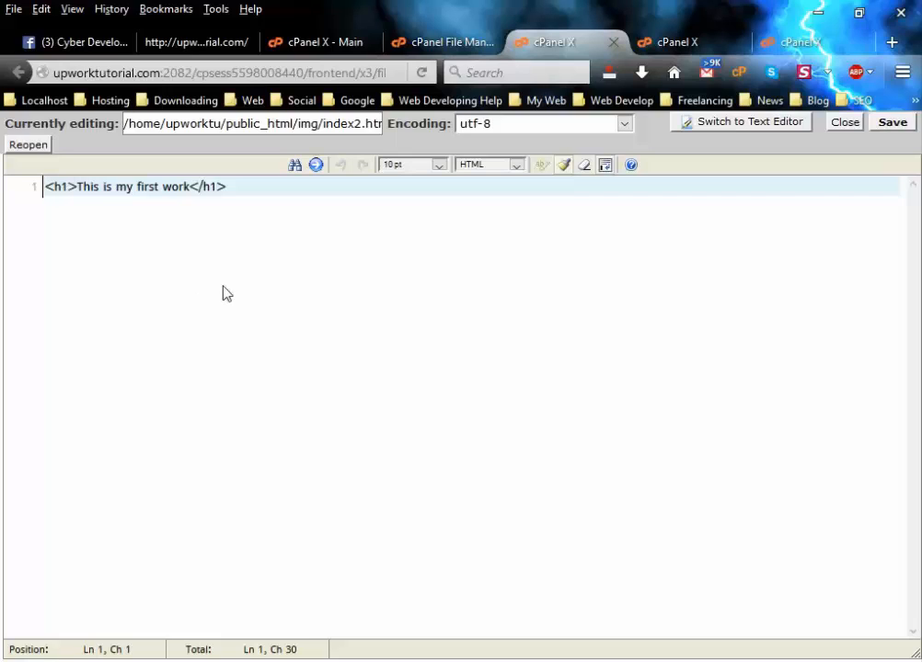
Go back to File Manager, open public_html and select the img folder.
left_click(448, 44)
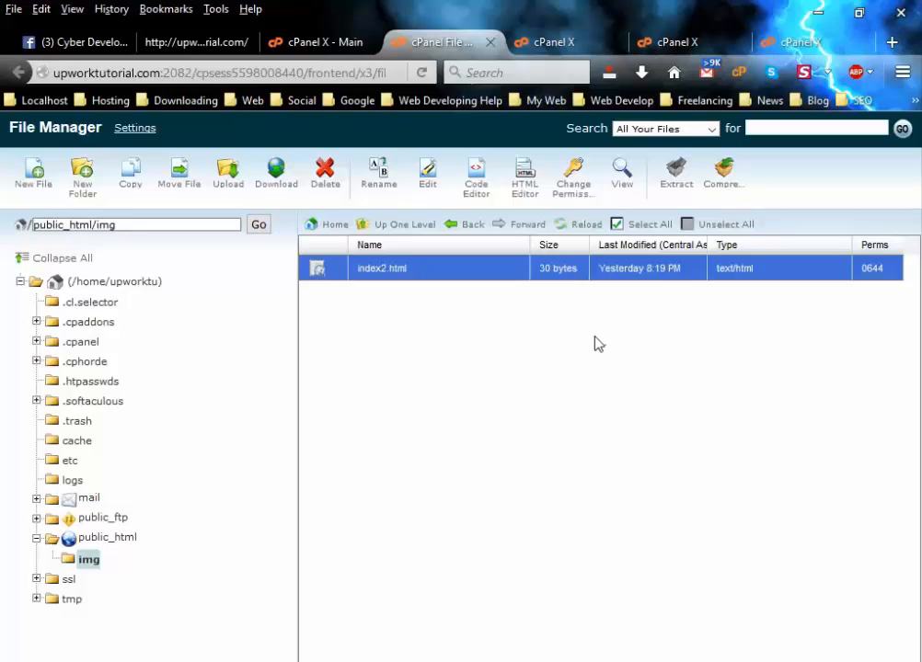
left_click(94, 541)
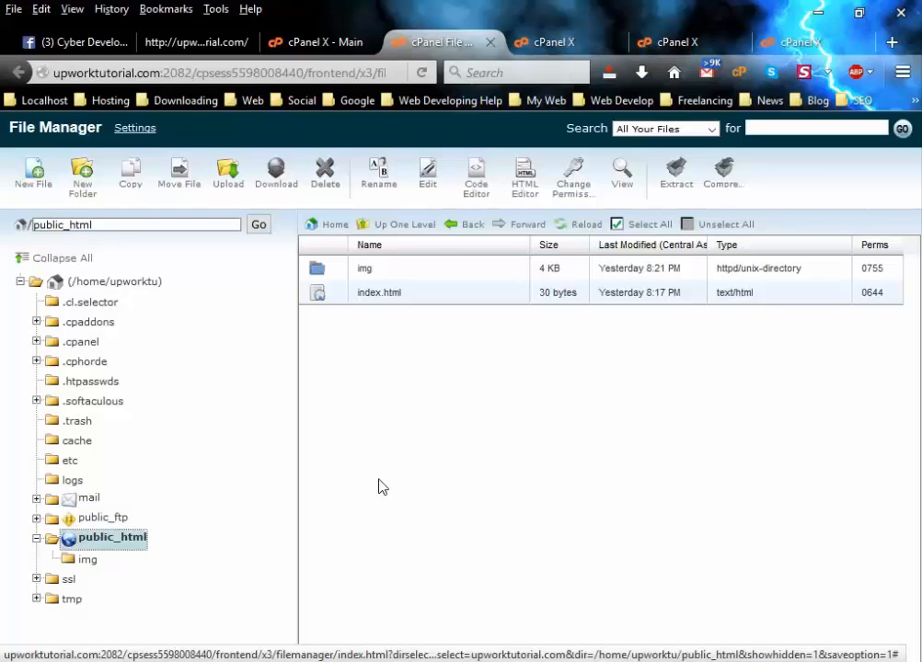
left_click(359, 300)
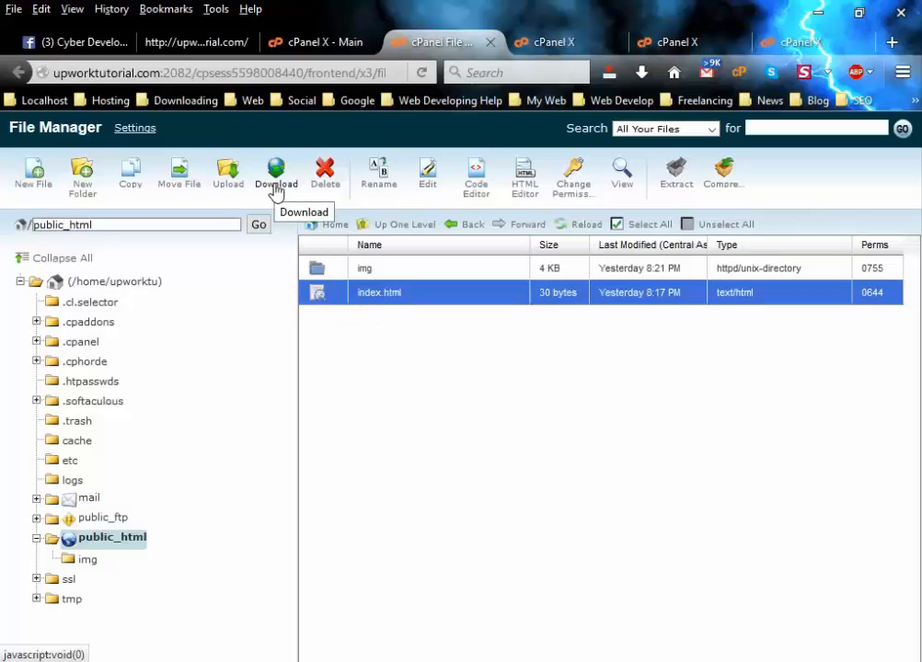
left_click(339, 271)
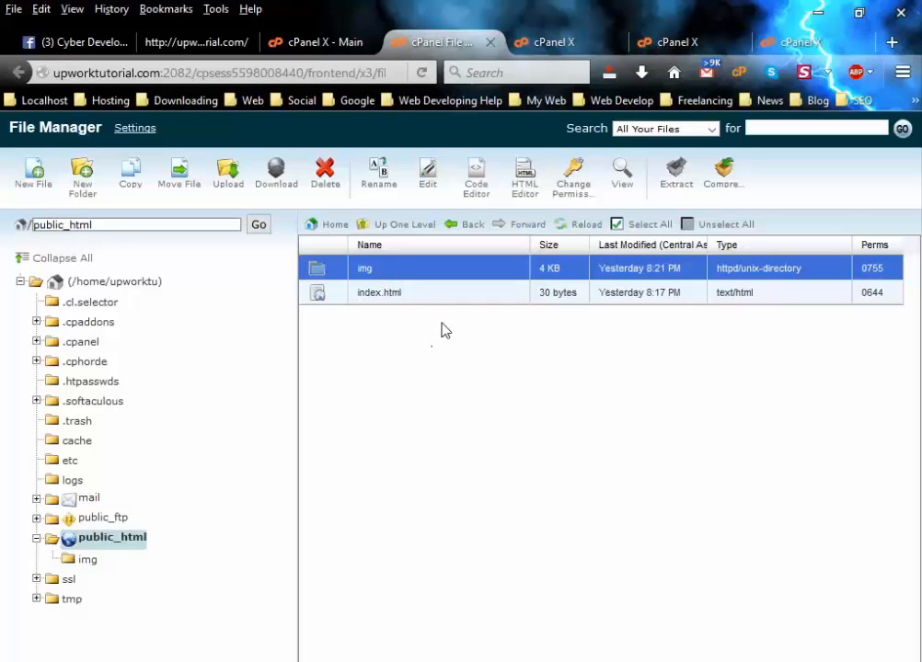
Compress the img folder as a Zip Archive into img.zip (345 bytes).
left_click(723, 184)
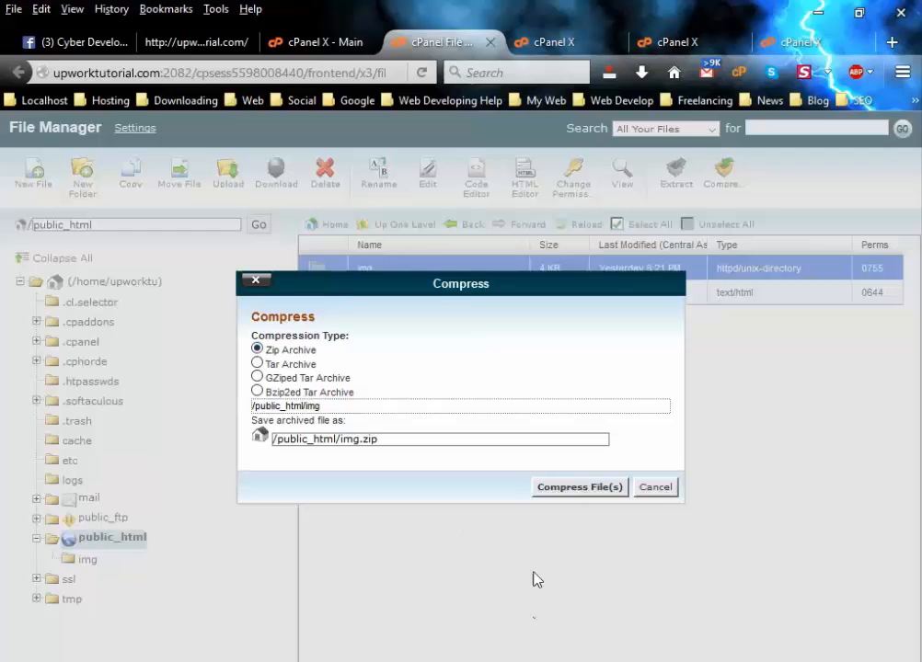
left_click(581, 489)
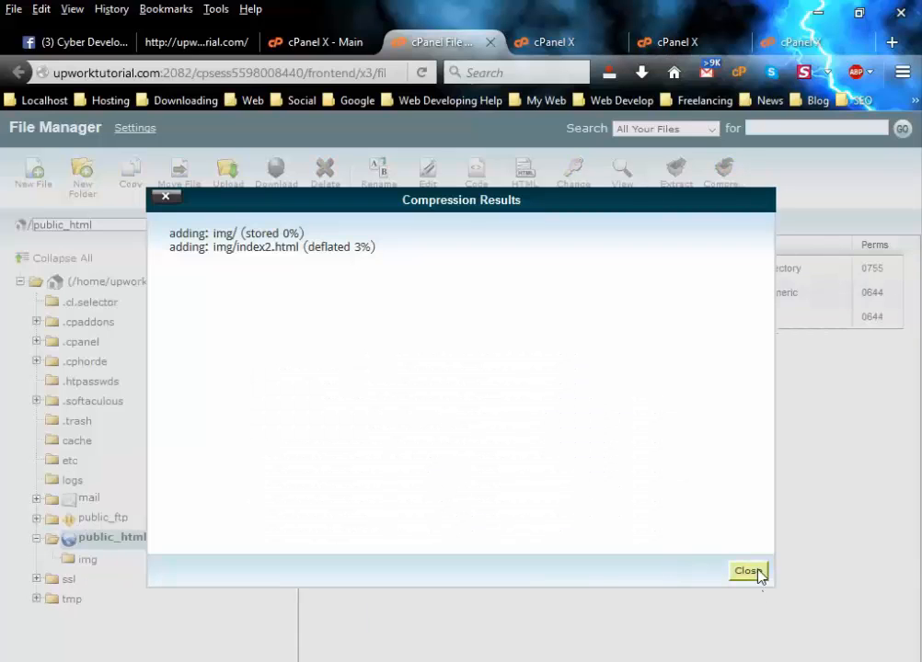
left_click(752, 572)
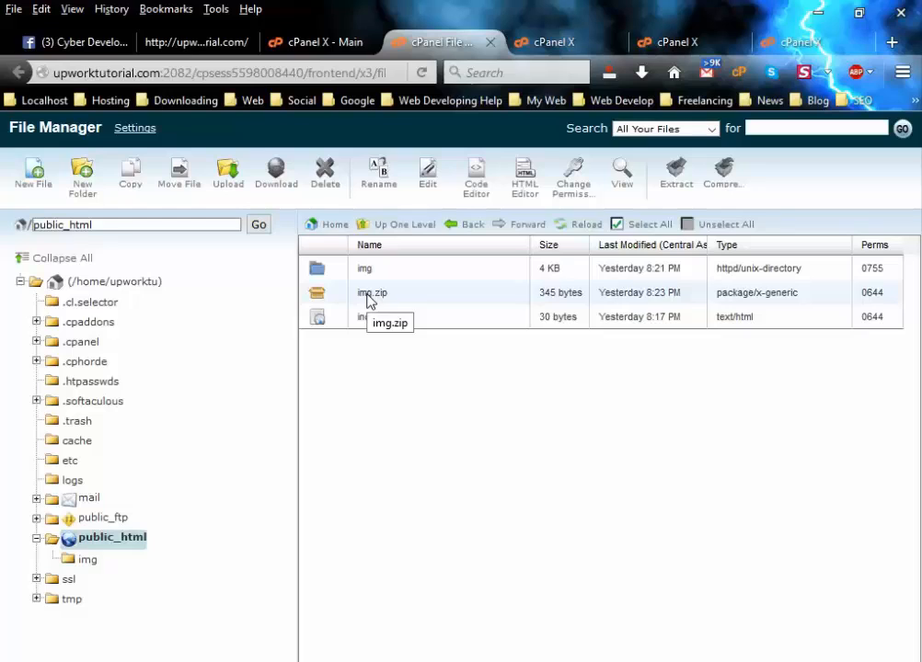
Download img.zip from public_html and save it to the Desktop.
left_click(367, 297)
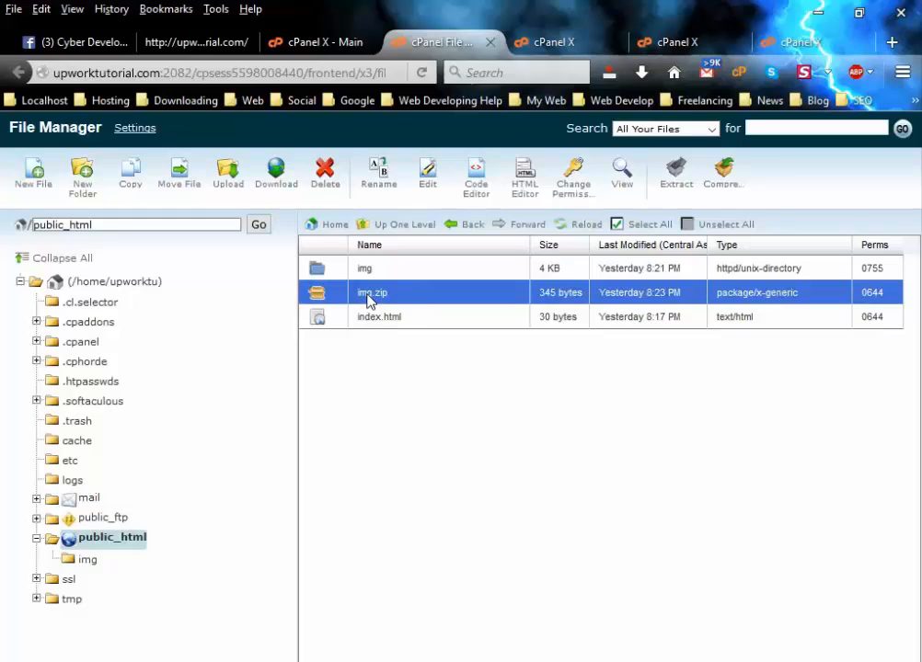
left_click(277, 188)
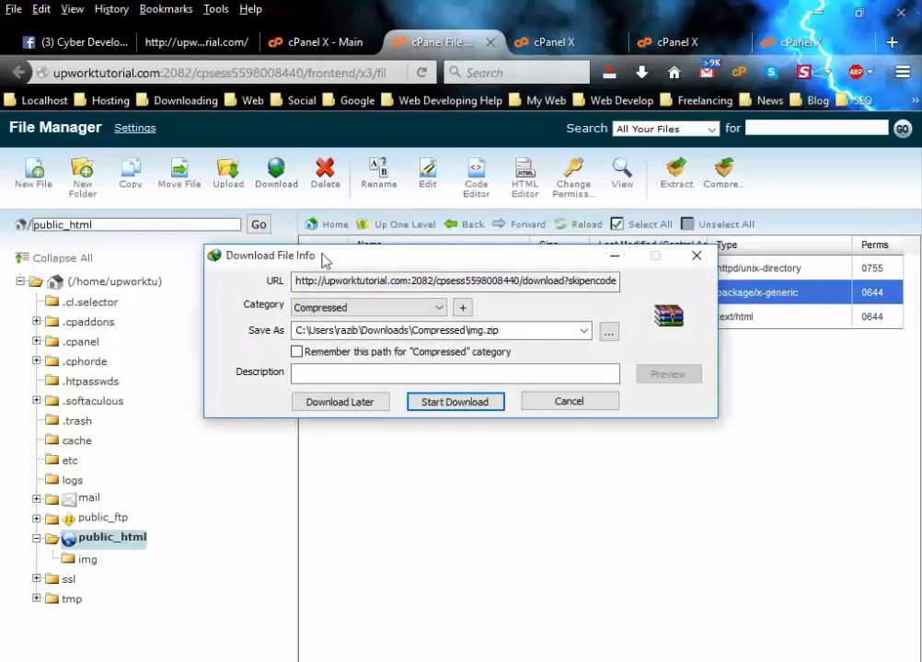
left_click(608, 332)
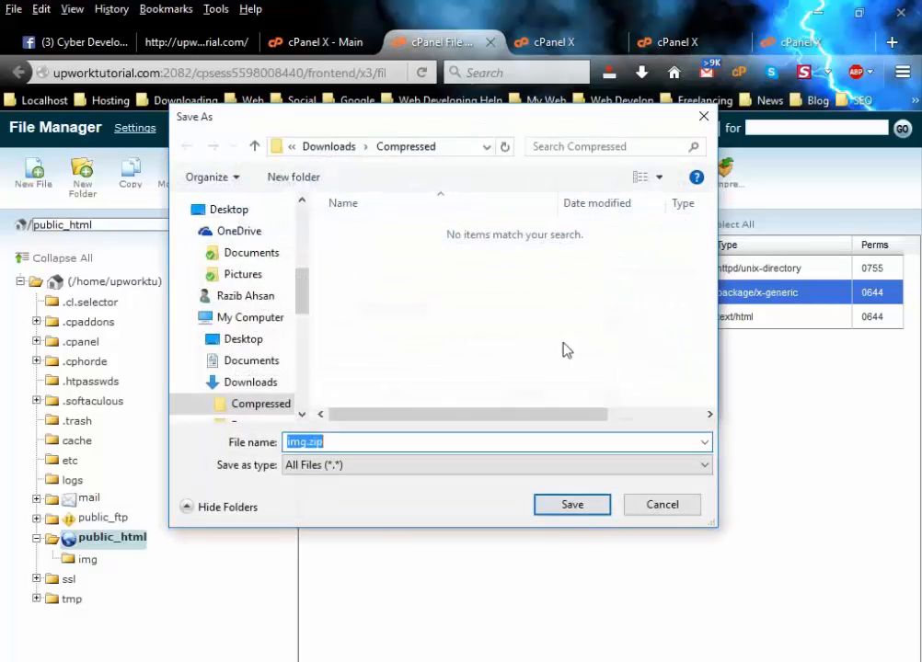
left_click(249, 341)
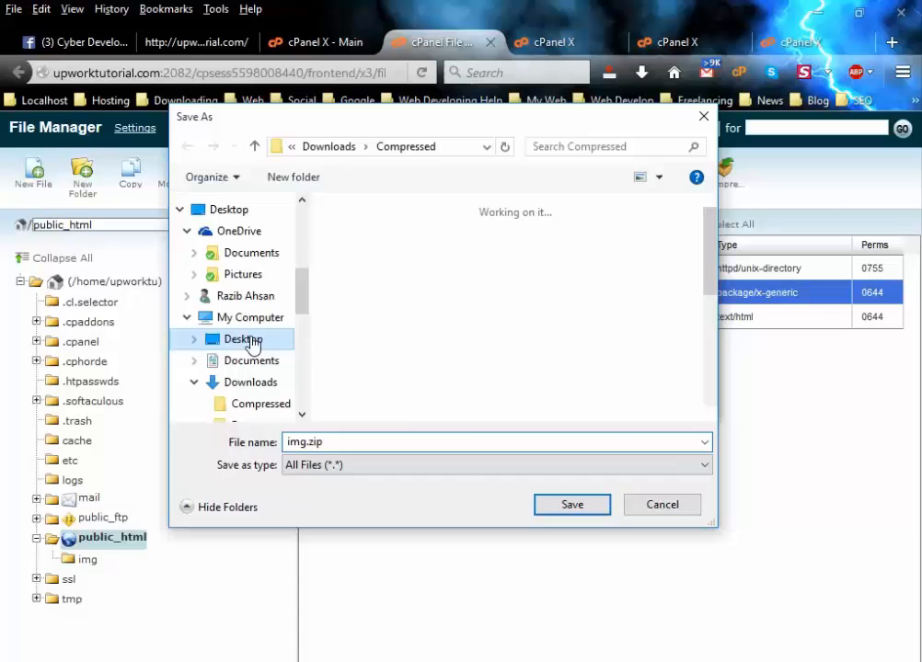
left_click(566, 506)
left_click(465, 409)
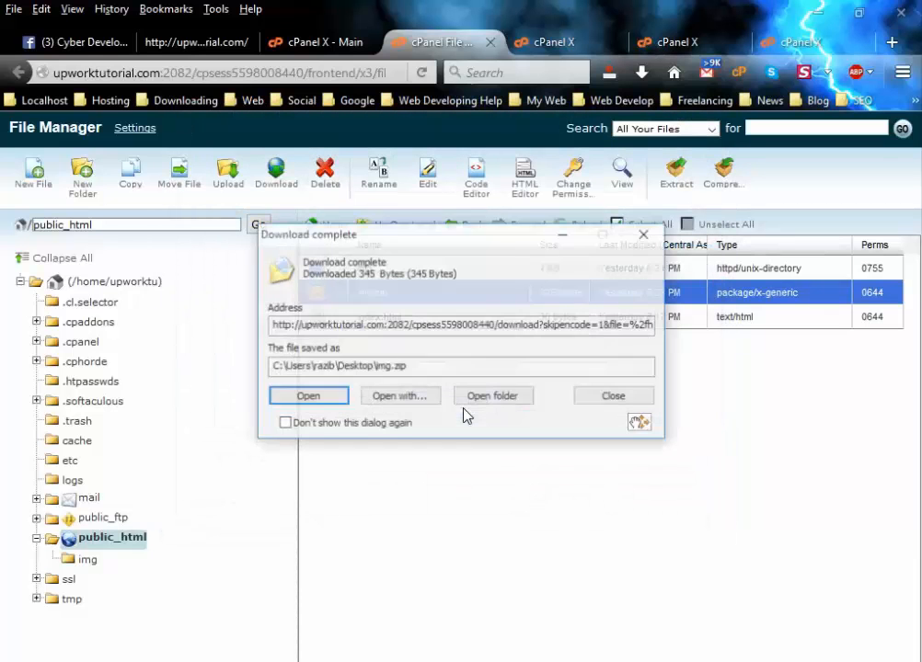
Close the download notice and restore the File Manager window from the taskbar.
left_click(644, 235)
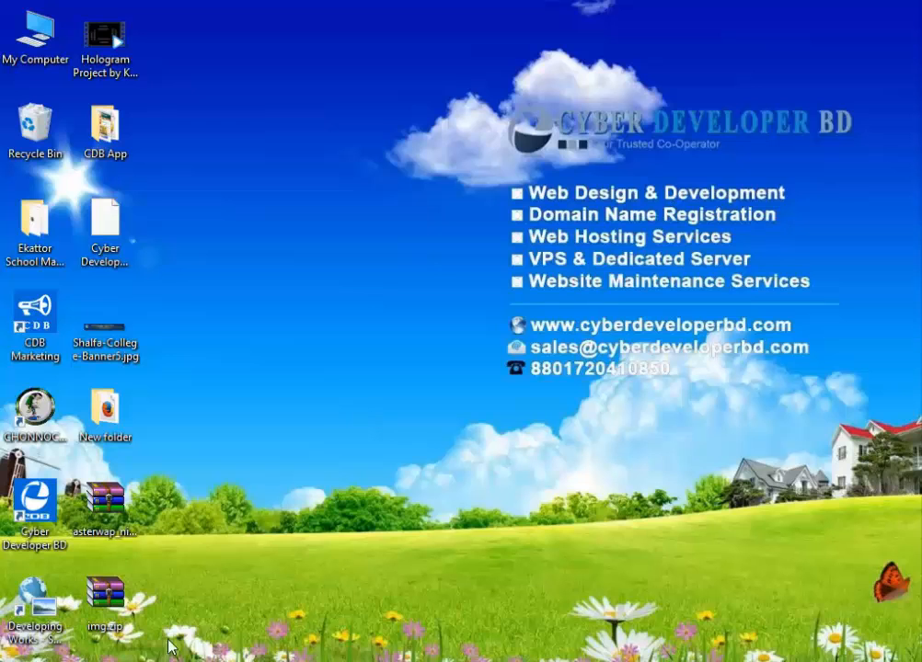
left_click(105, 596)
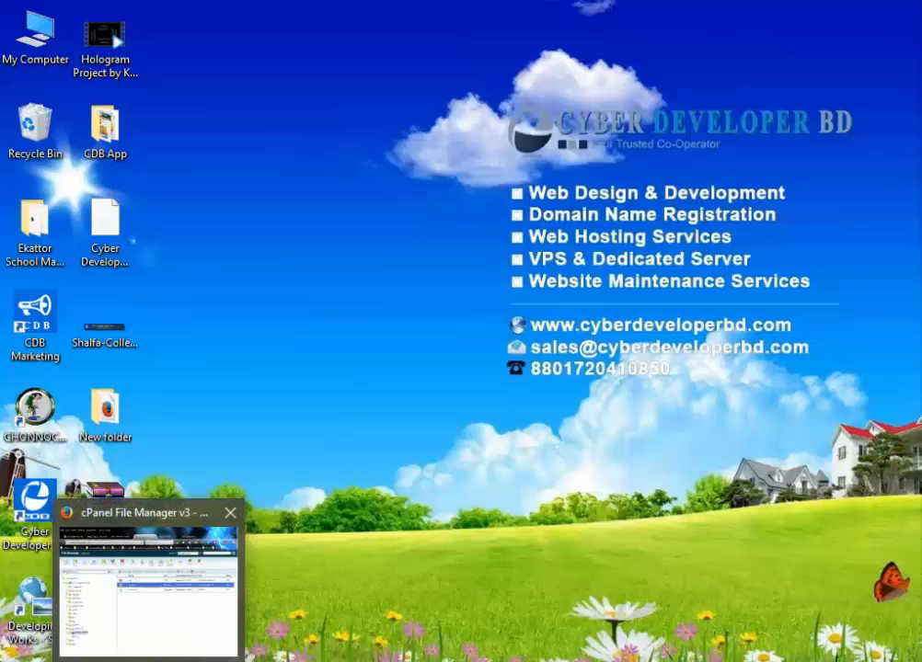
left_click(149, 659)
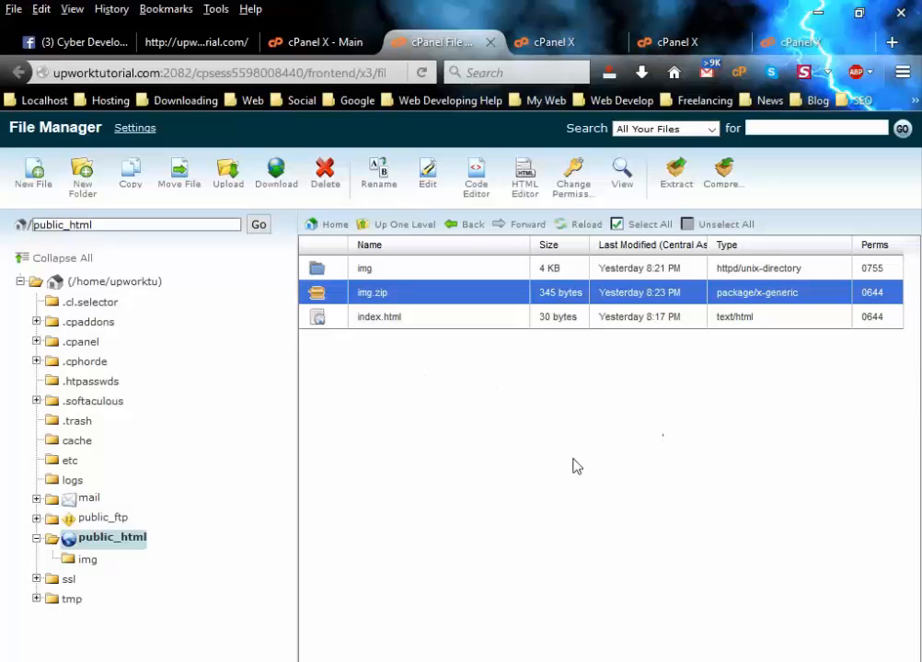
Start an upload to public_html and pick index.html from the Desktop's New folder.
left_click(228, 188)
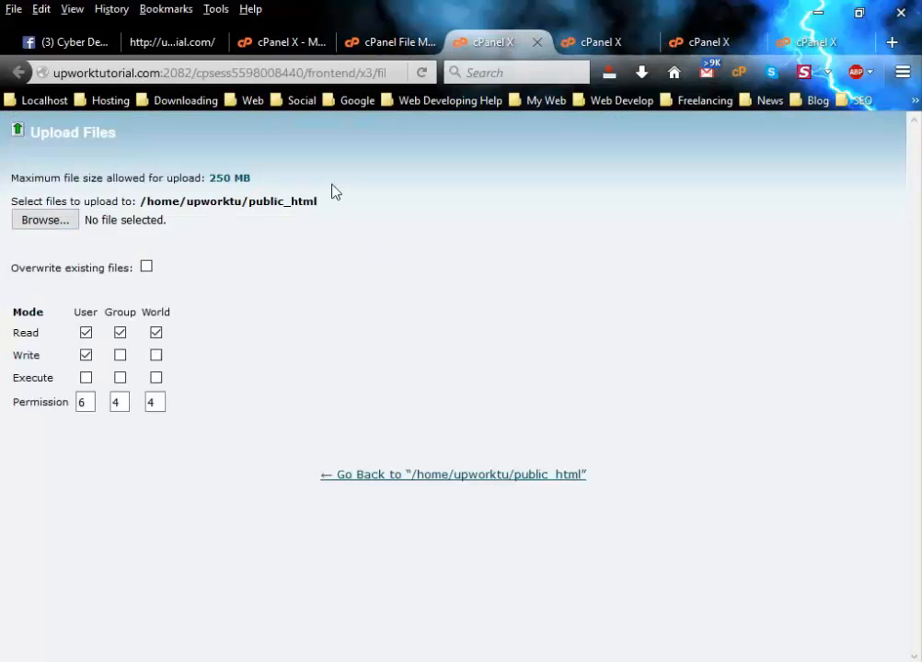
left_click(34, 223)
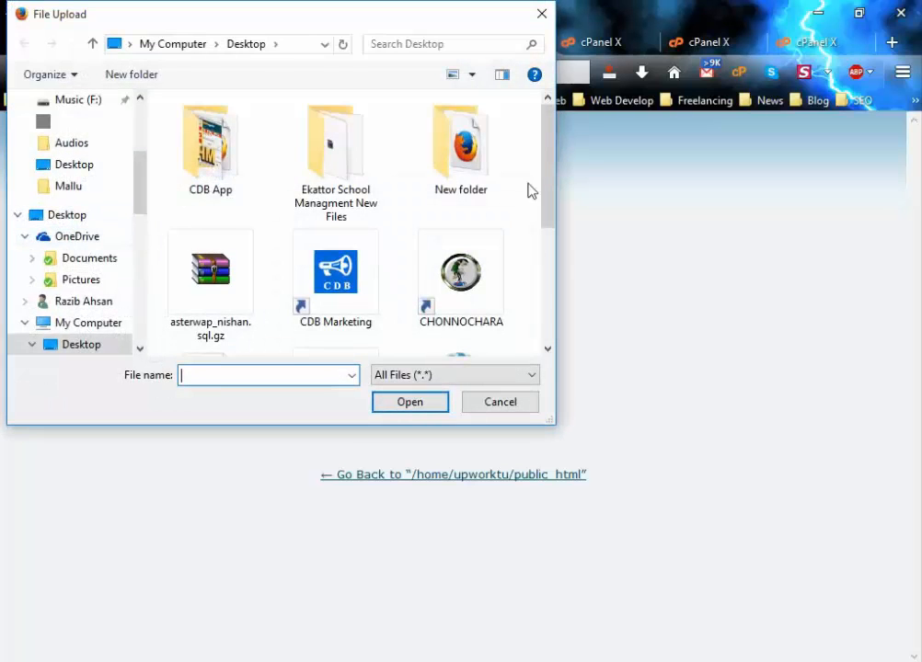
left_click_drag(552, 166, 516, 142)
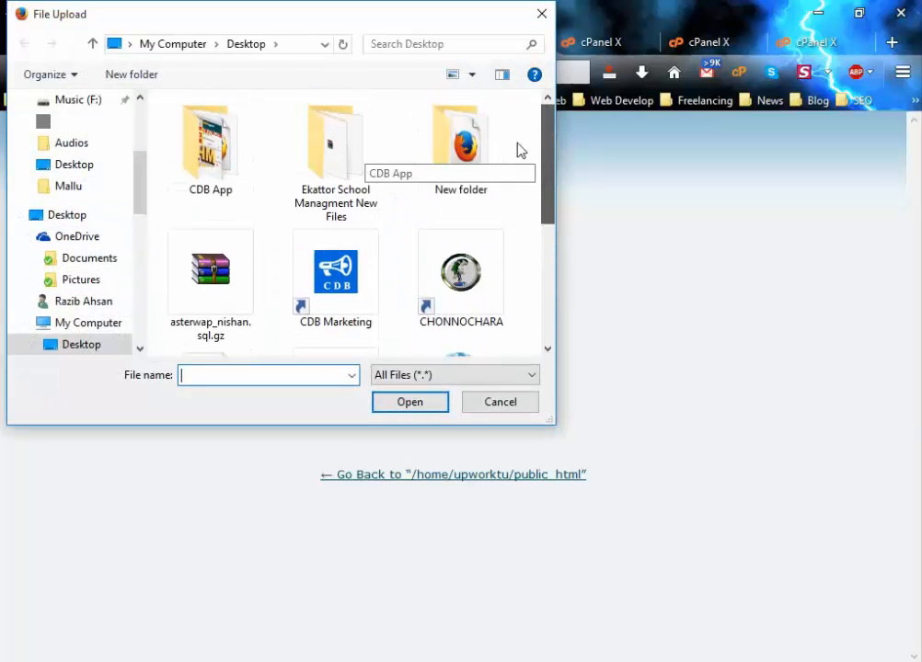
left_click(455, 197)
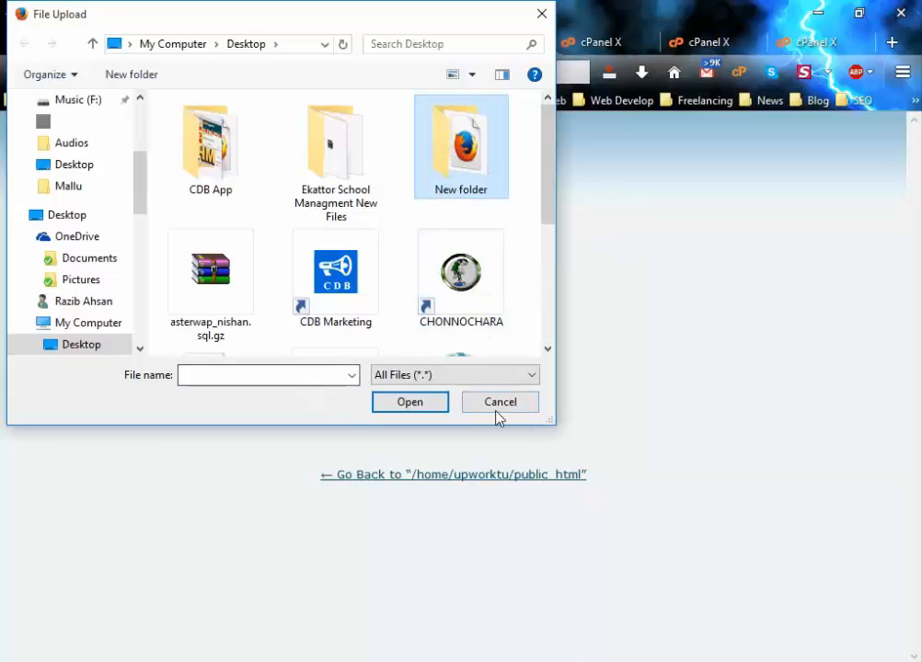
double_click(464, 182)
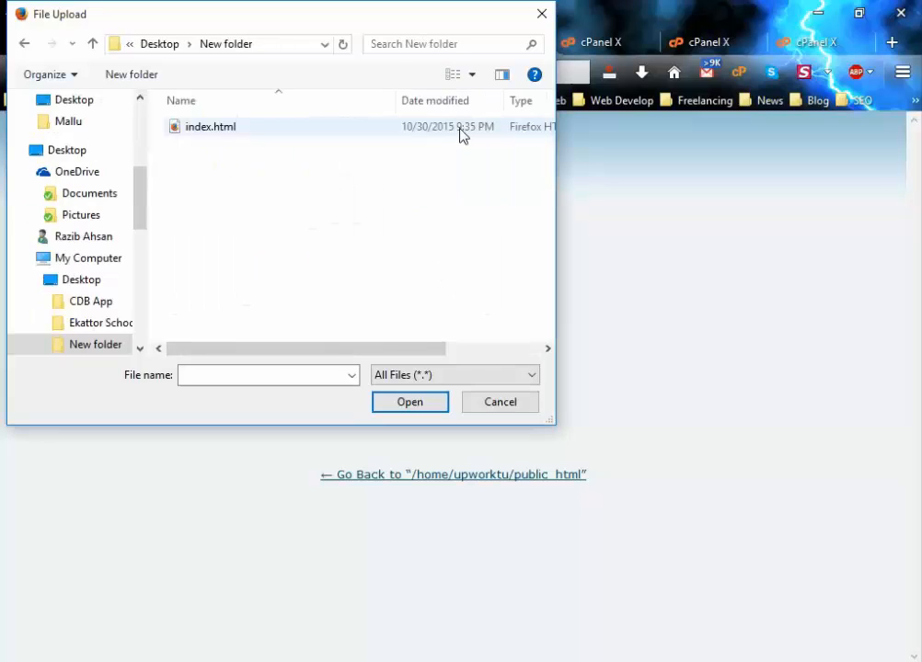
left_click(210, 129)
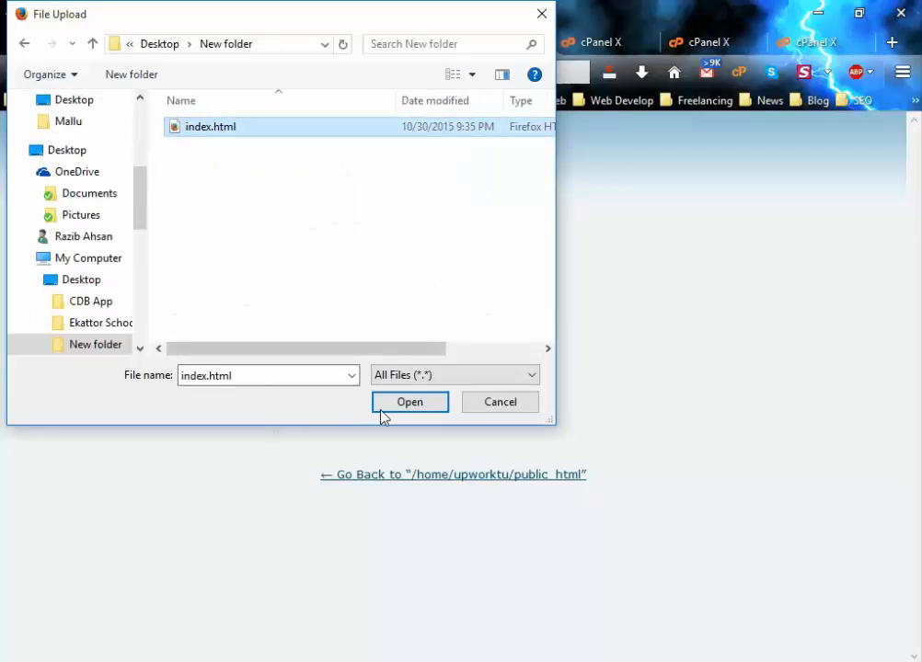
Confirm the file, decline overwriting the existing index.html, and close the upload page.
left_click(410, 402)
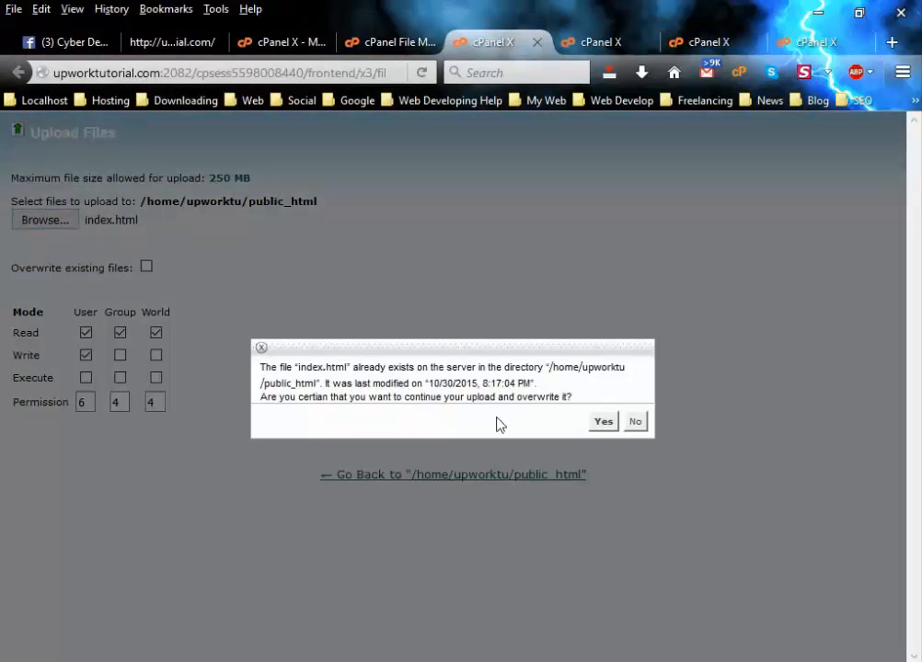
left_click(637, 422)
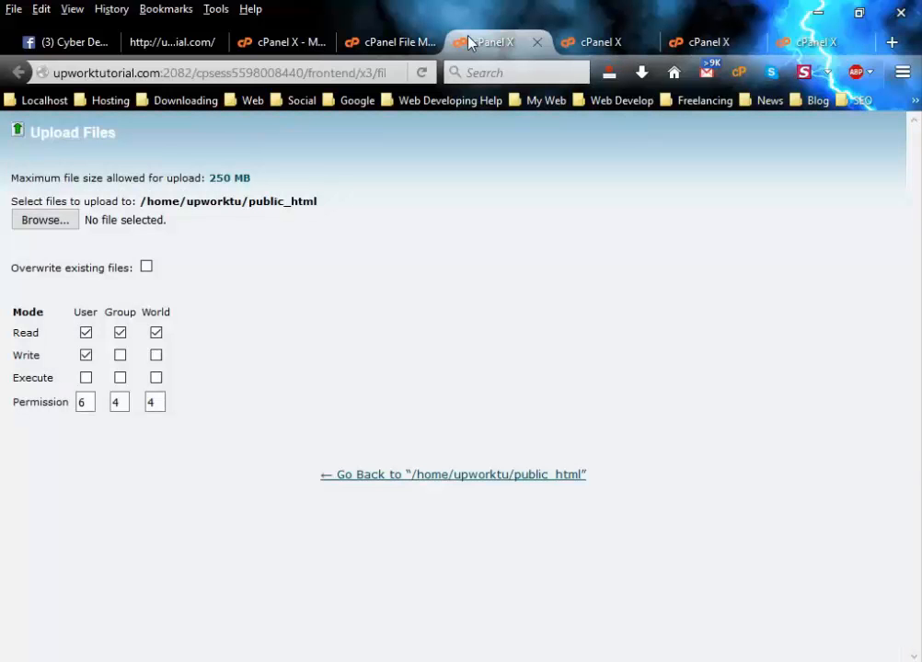
left_click(538, 42)
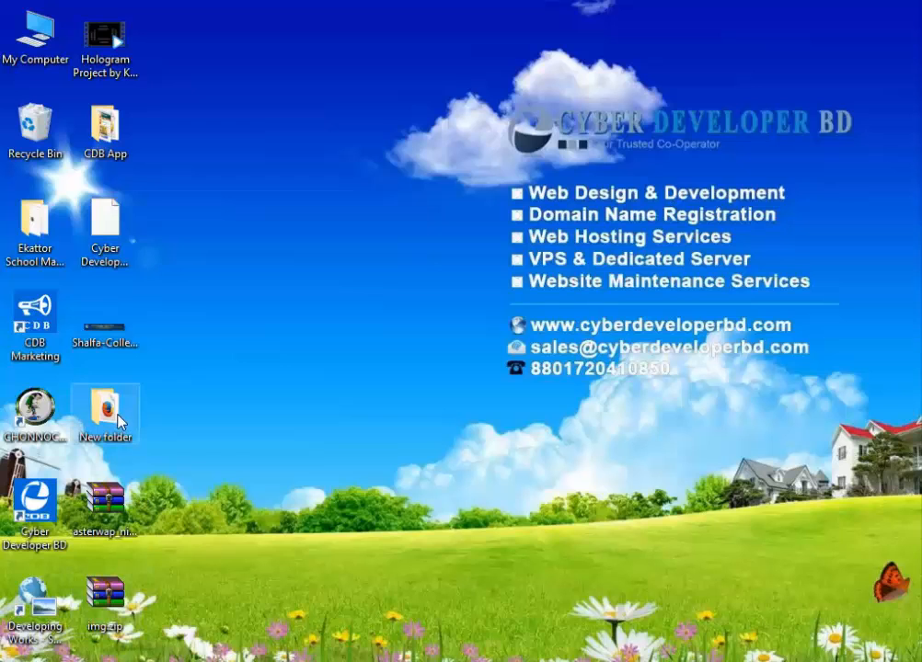
Add the Desktop's New folder to a ZIP-format archive with WinRAR's Add to archive.
right_click(89, 418)
left_click(105, 416)
right_click(105, 416)
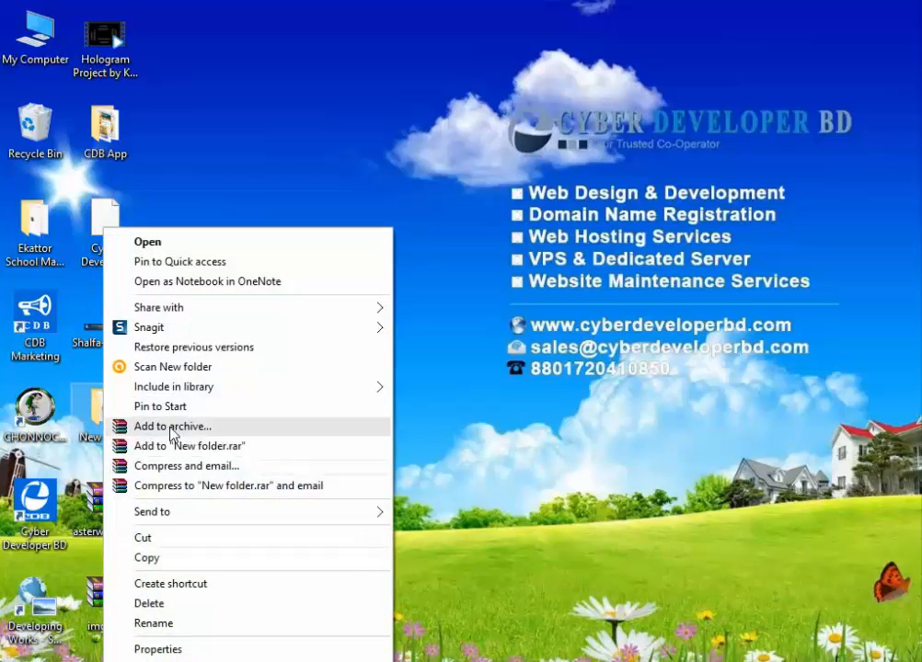
left_click(178, 428)
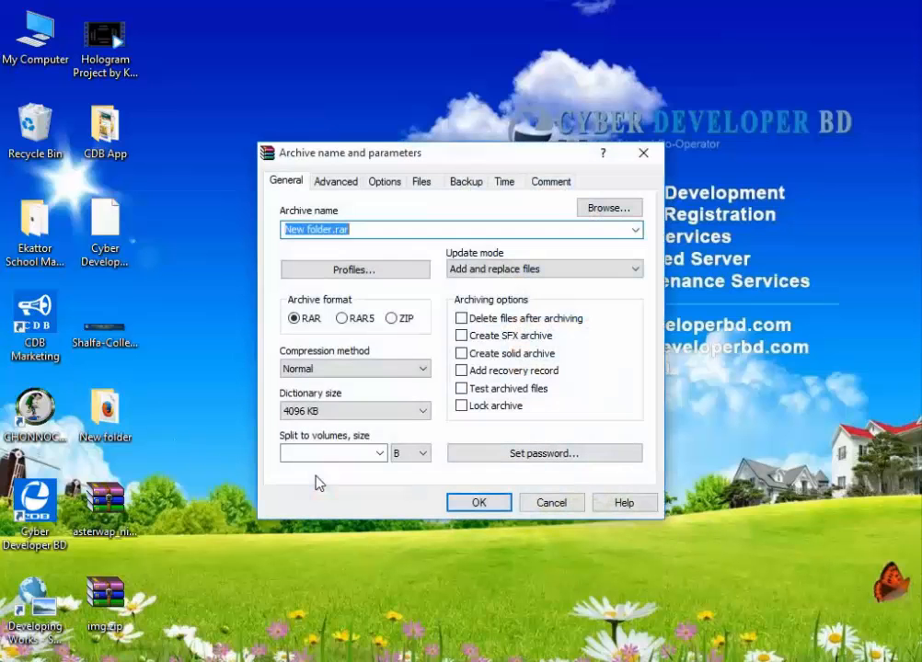
left_click(390, 319)
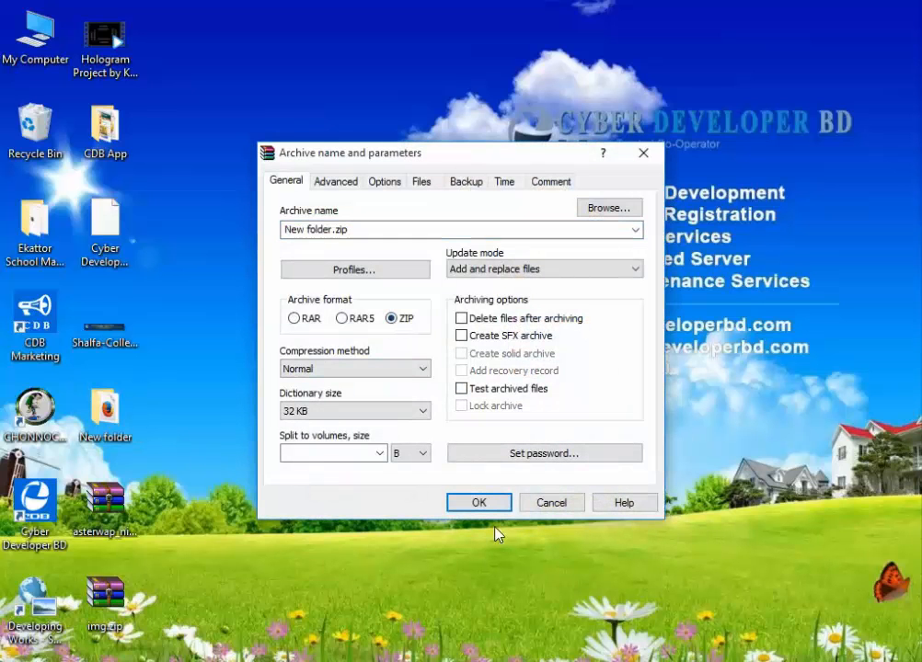
left_click(484, 503)
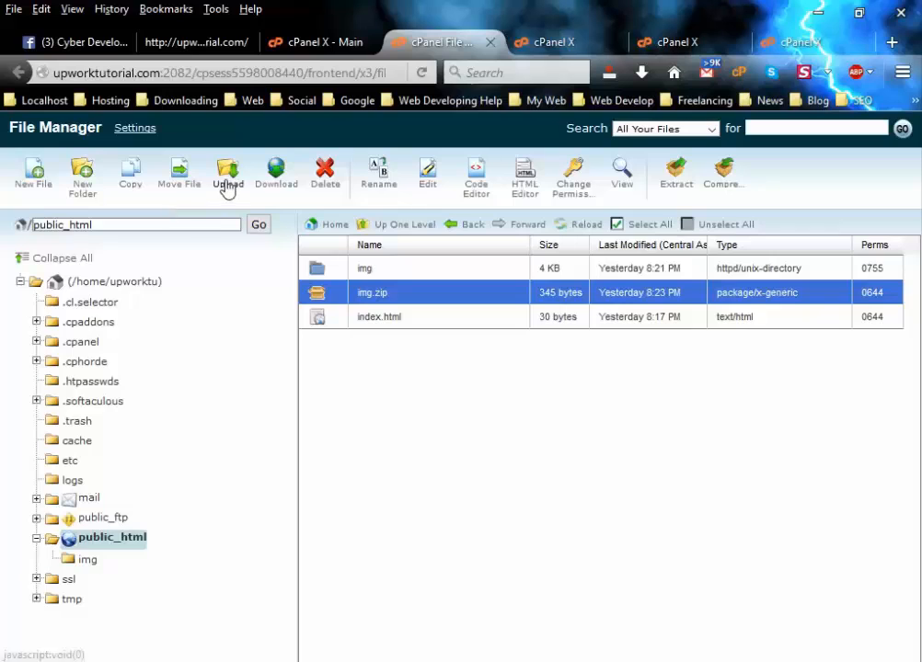
Upload New folder.zip from the Desktop into public_html and refresh the listing to show it at 1.24 KB.
left_click(227, 186)
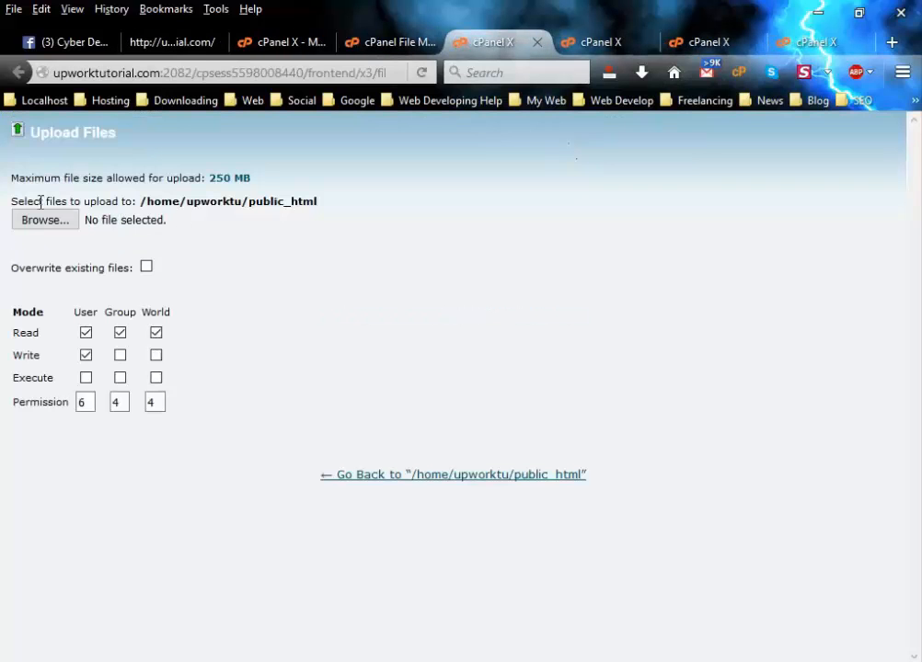
left_click(45, 220)
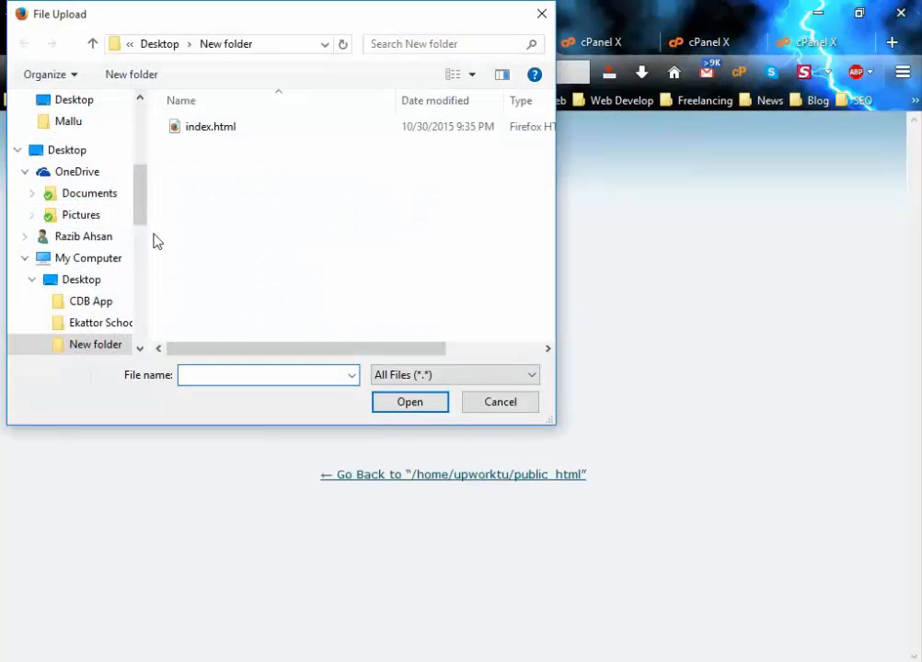
left_click(90, 280)
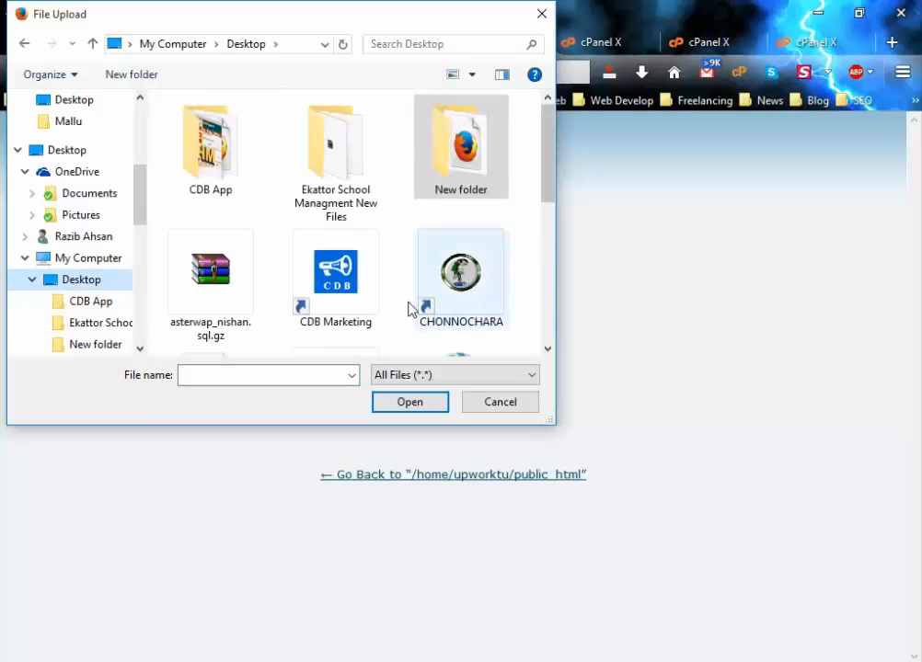
left_click_drag(545, 160, 552, 281)
double_click(470, 237)
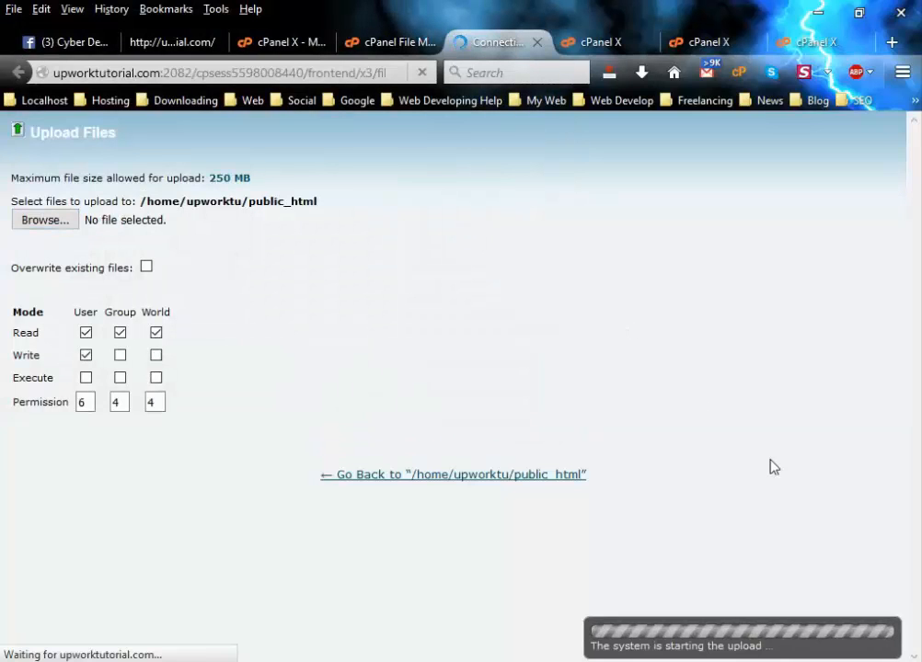
left_click(401, 42)
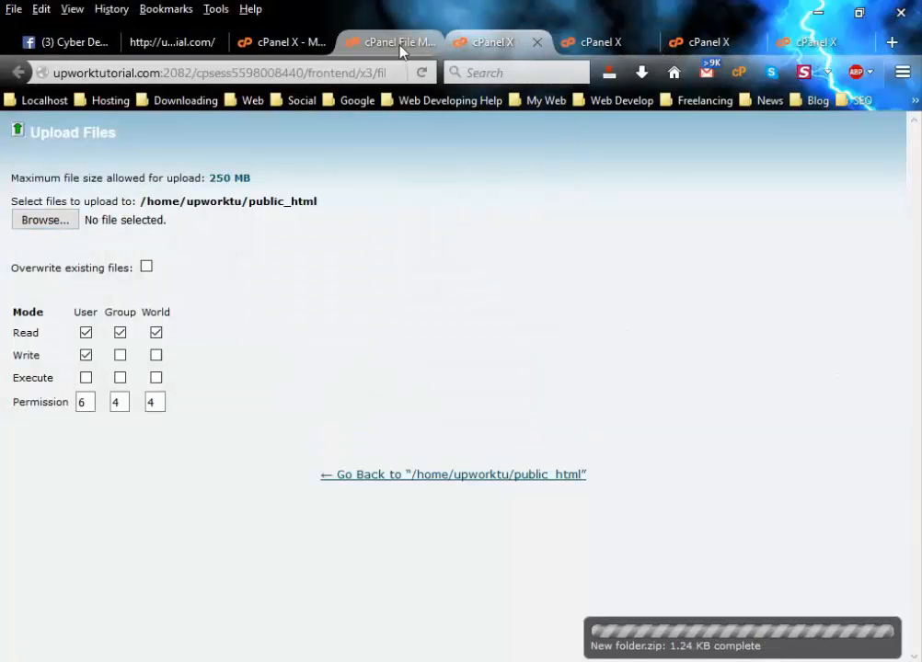
left_click(124, 545)
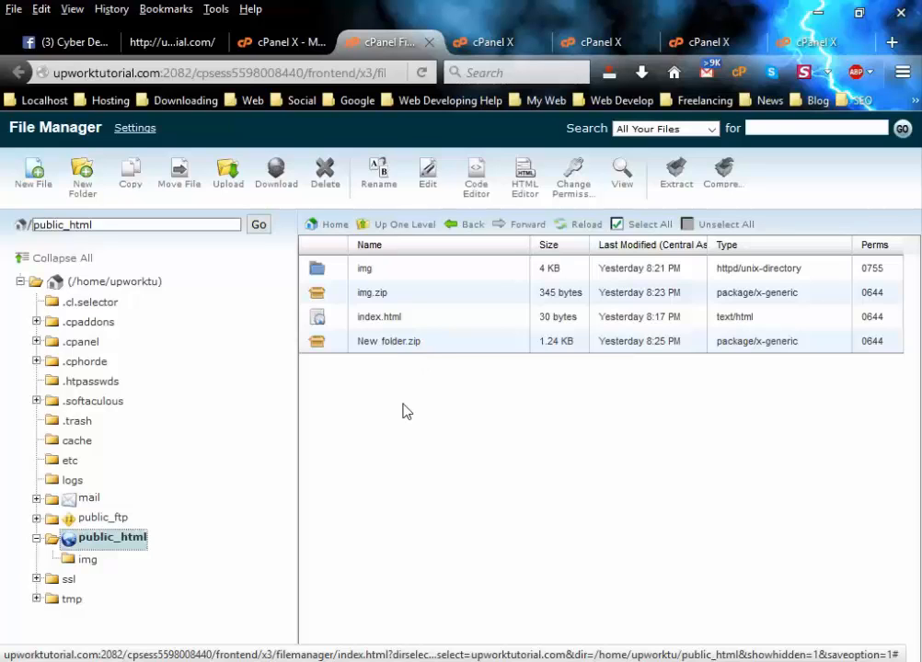
Extract New folder.zip into public_html, producing the 4 KB New folder.
left_click(393, 345)
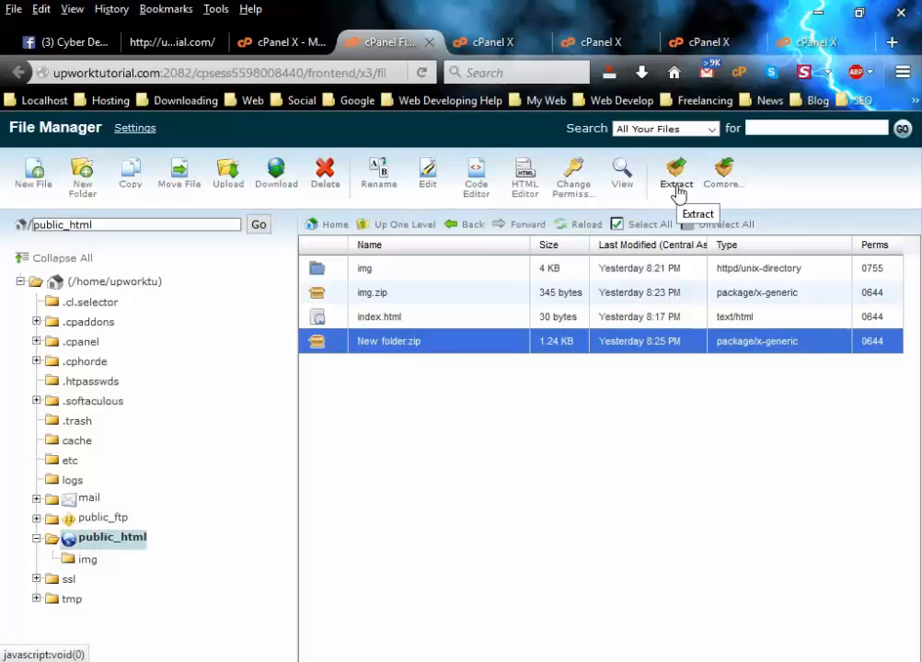
left_click(677, 179)
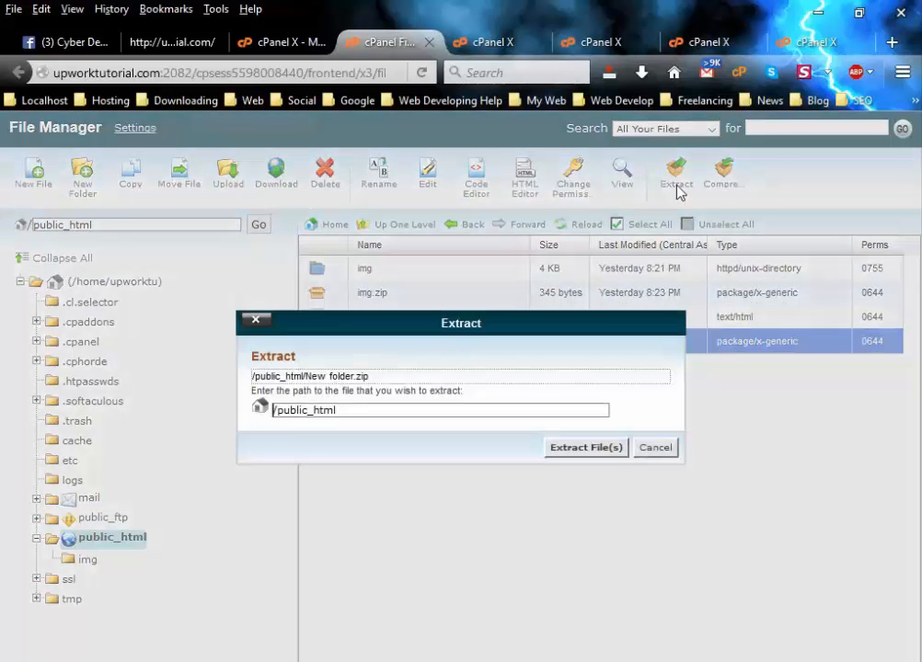
left_click(572, 452)
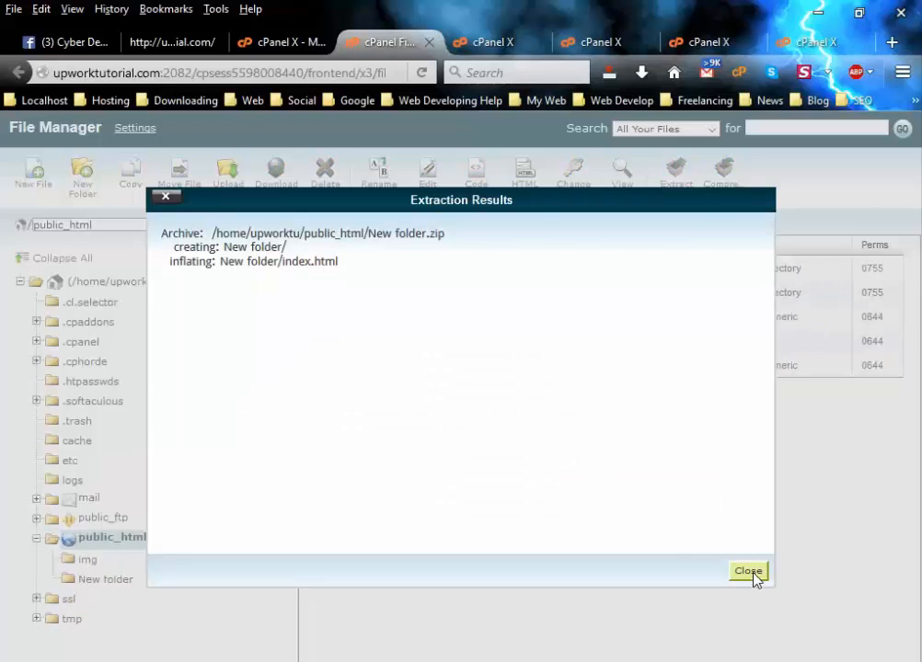
left_click(754, 576)
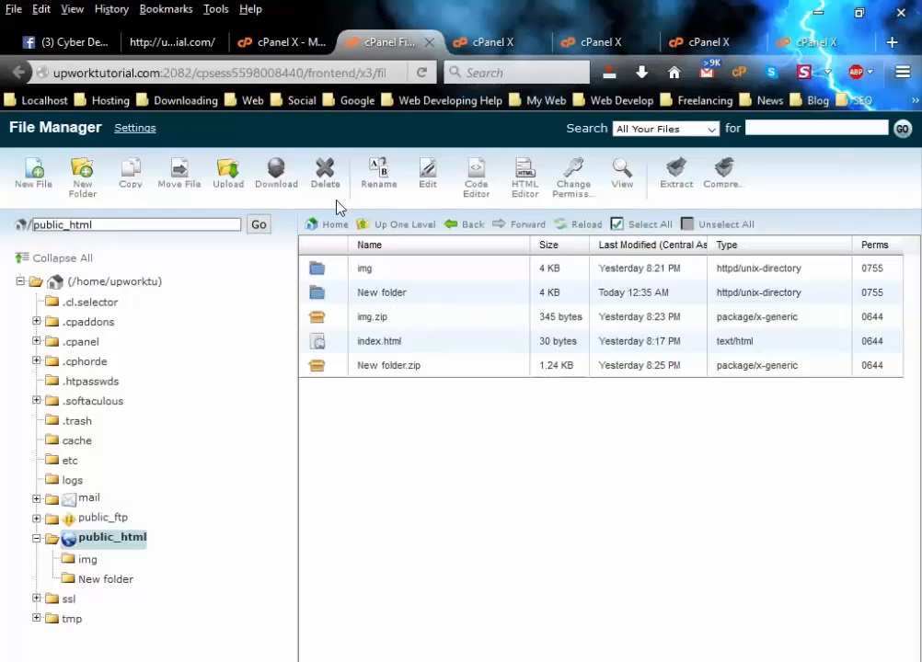
Go back to the cPanel X main dashboard and scroll through it.
left_click(269, 41)
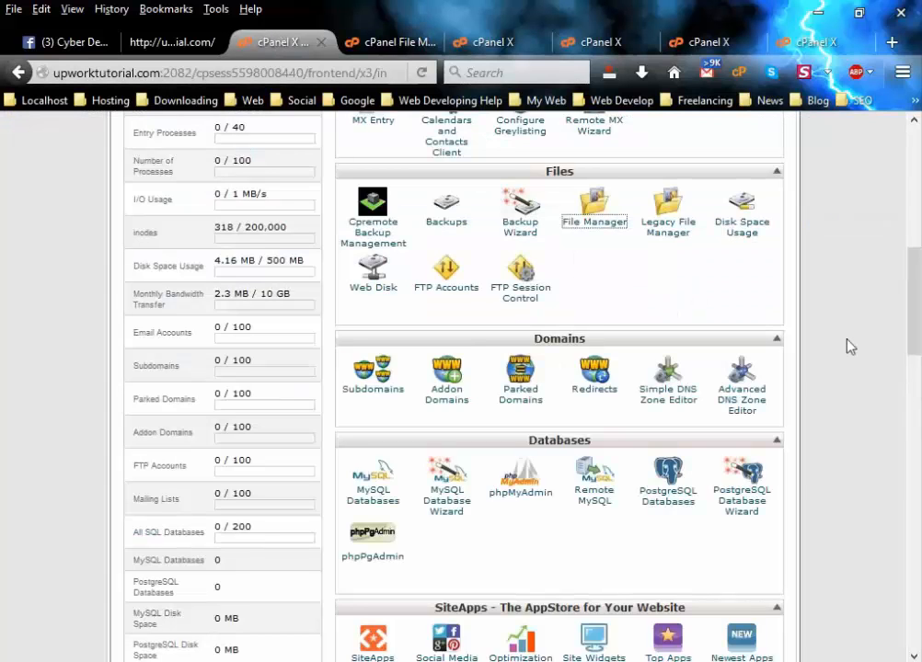
scroll(848, 344, "down", 1)
scroll(844, 343, "down", 3)
scroll(843, 343, "up", 3)
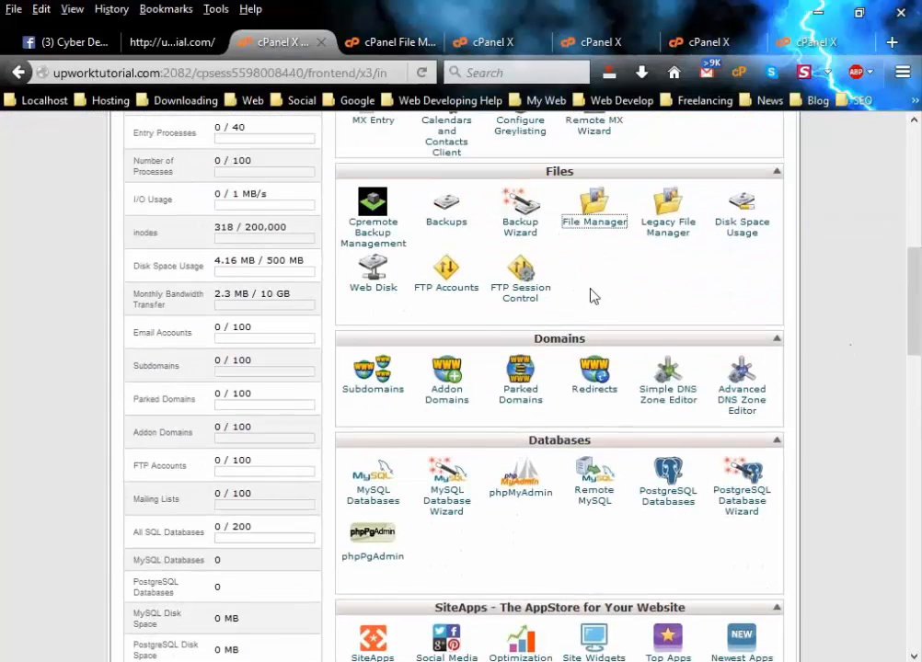